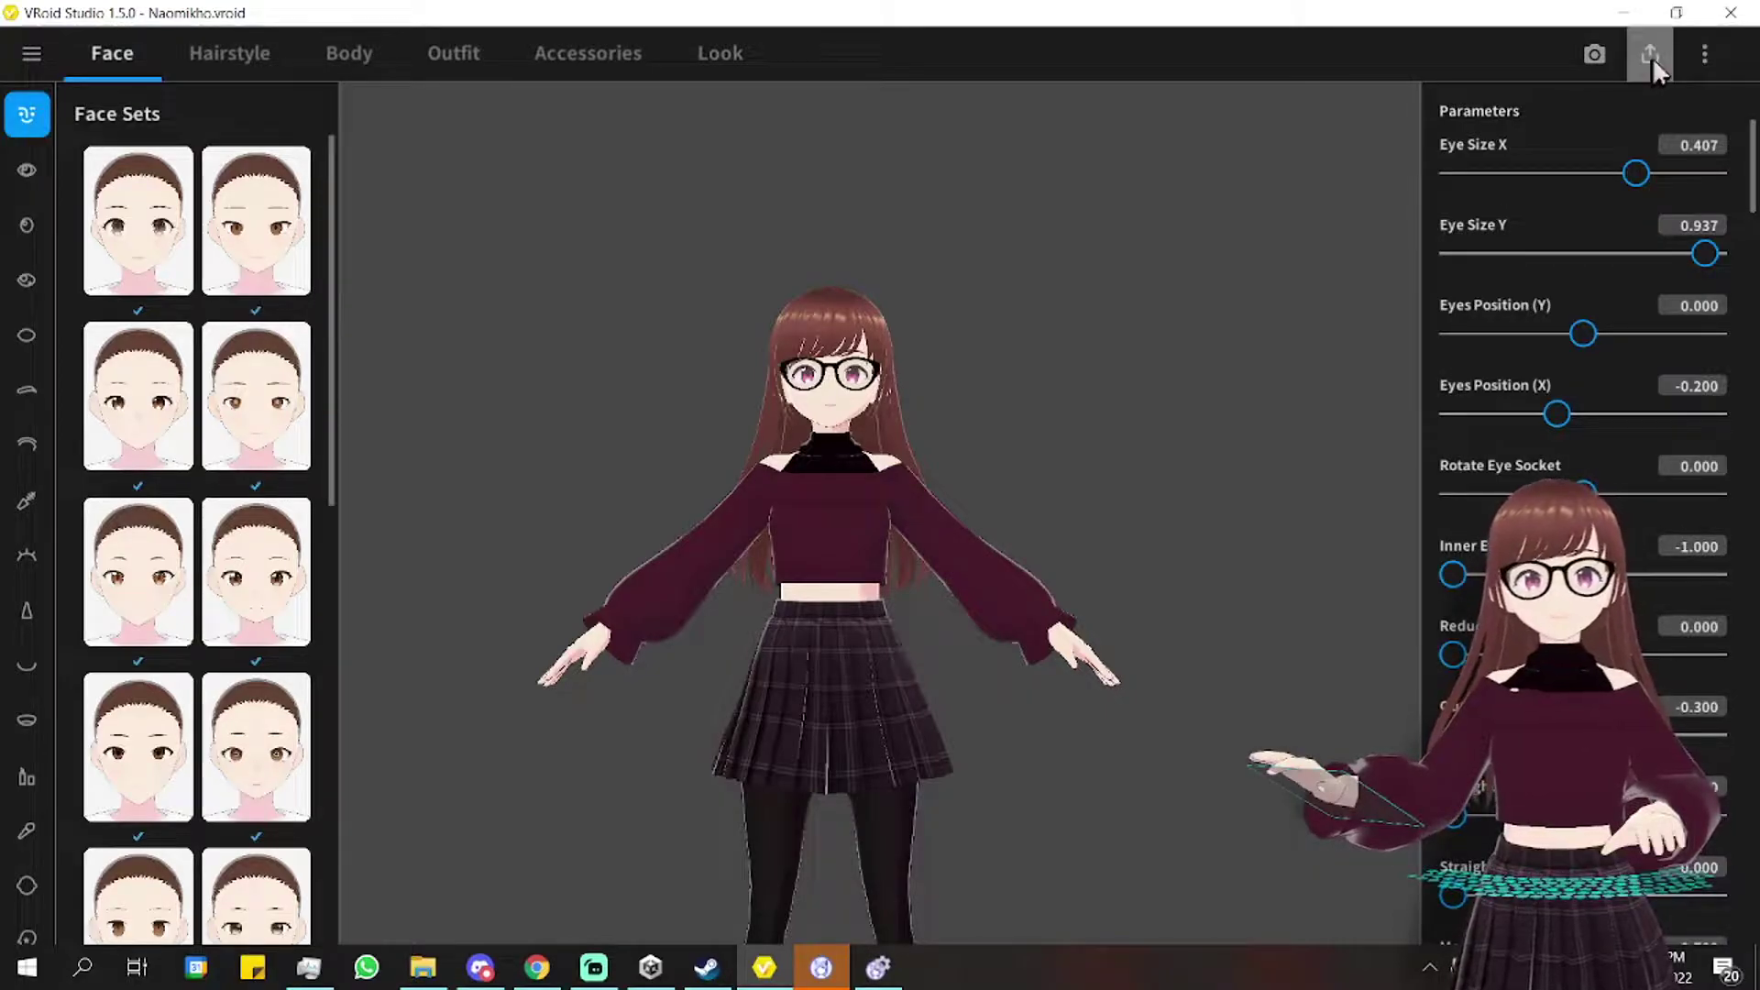
Bring up the Export as VRM screen and expand its Reduce Polygons settings.
{"action": "left_click", "coordinate": [1650, 55]}
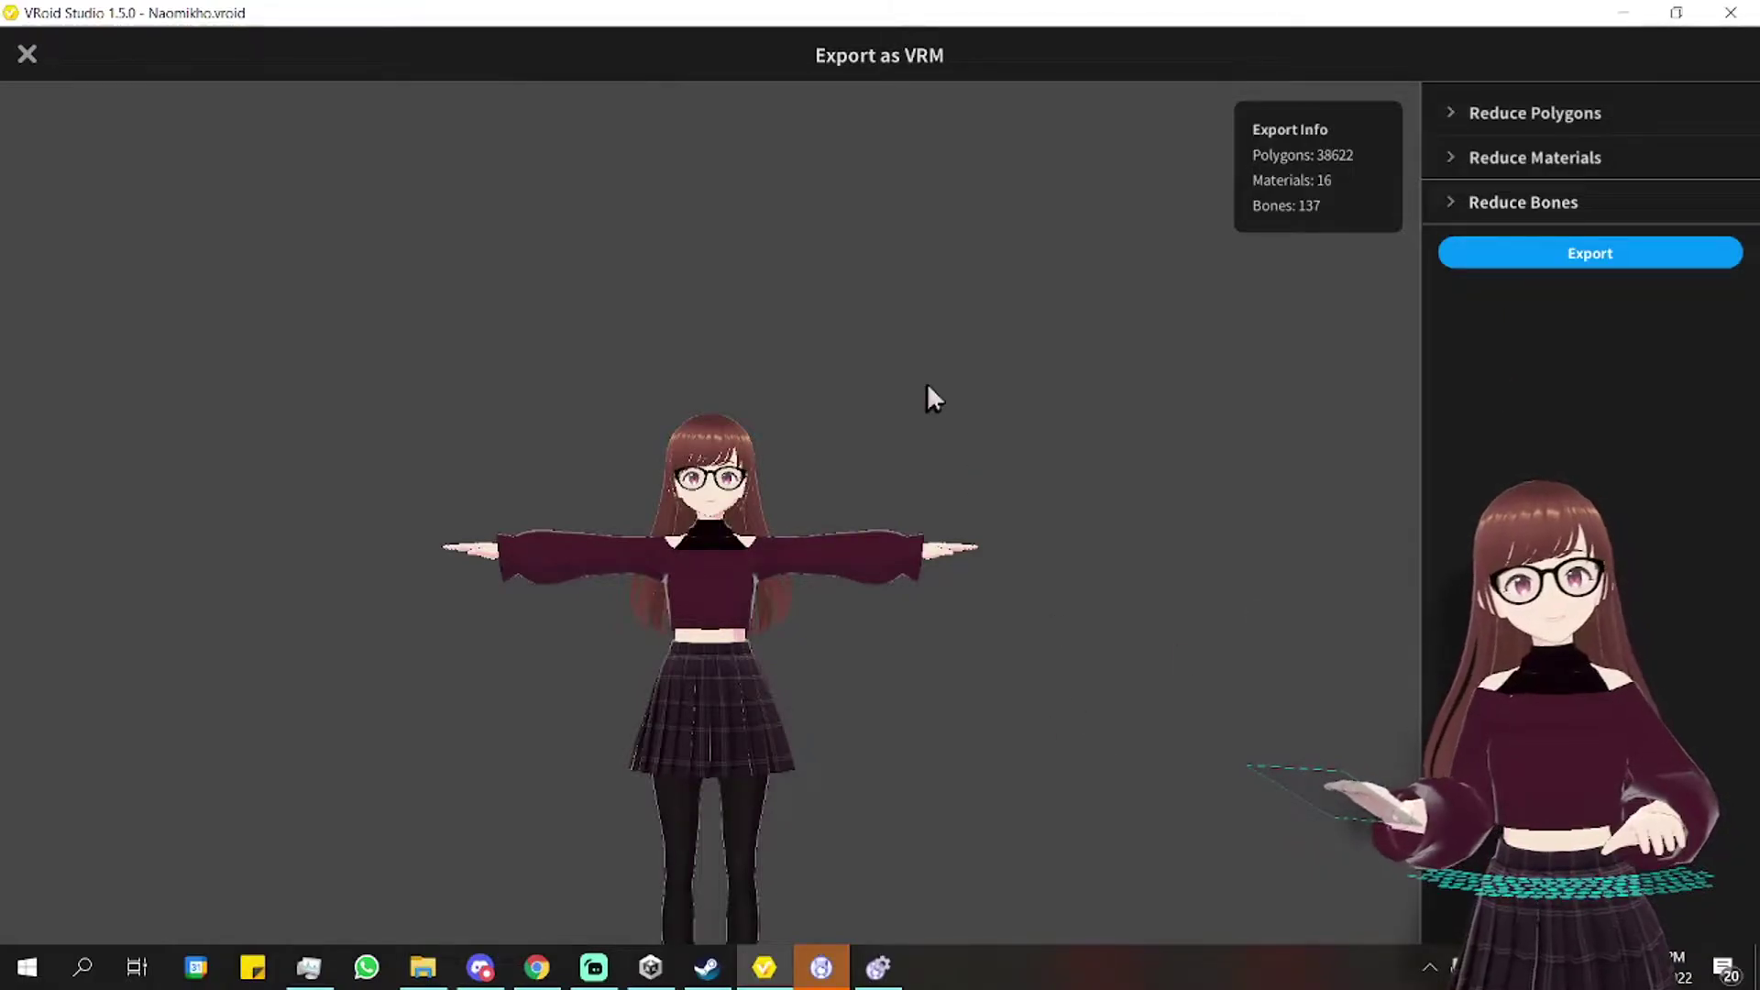
{"action": "middle_click_drag", "start_coordinate": [1026, 704], "coordinate": [1072, 431]}
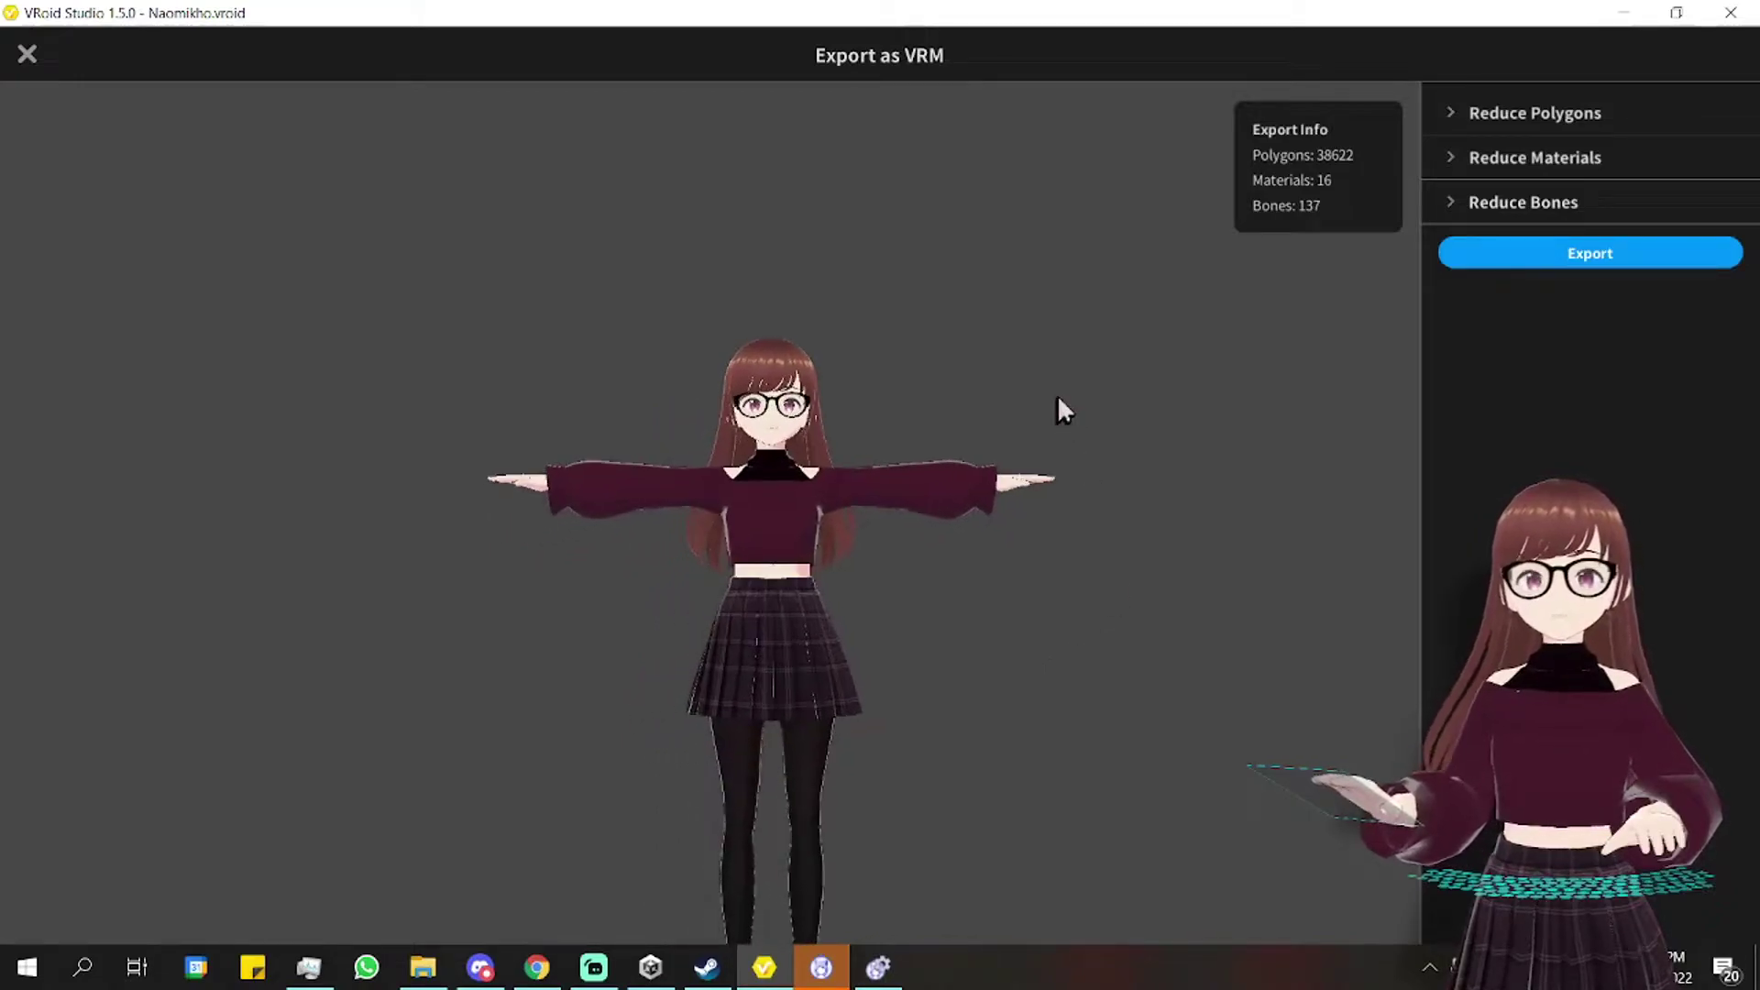
{"action": "scroll", "coordinate": [1058, 394], "scroll_direction": "up", "scroll_amount": 3}
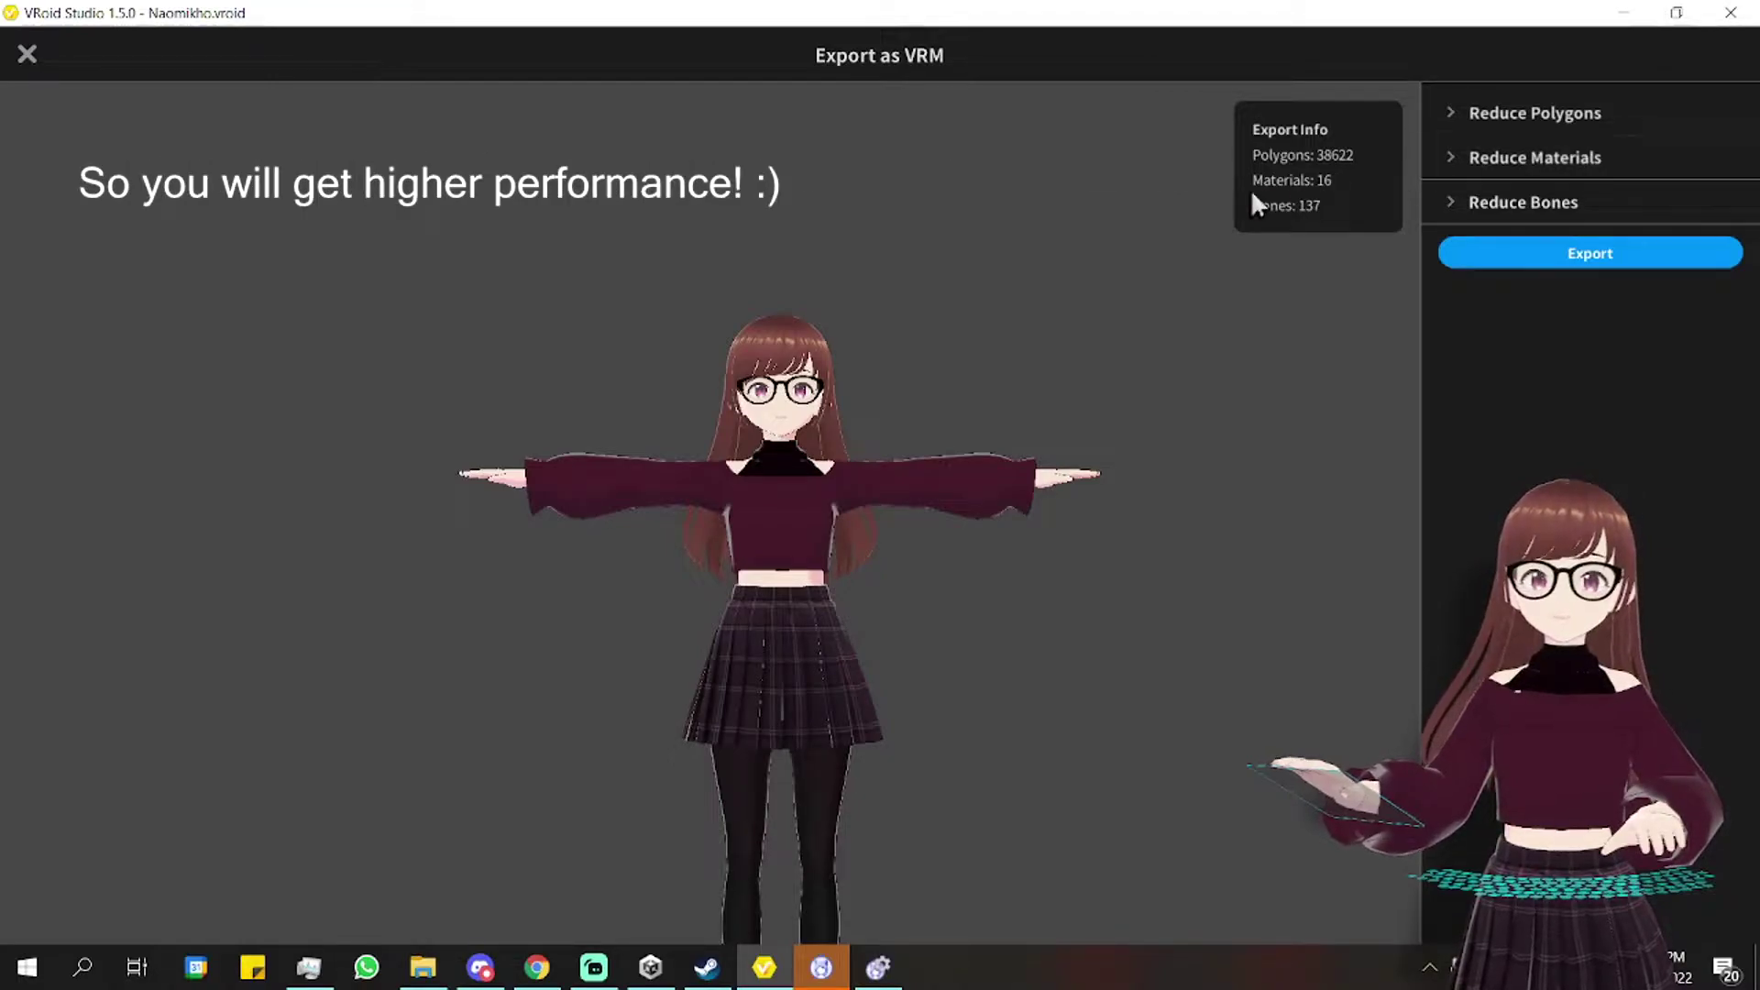
{"action": "left_click", "coordinate": [1471, 118]}
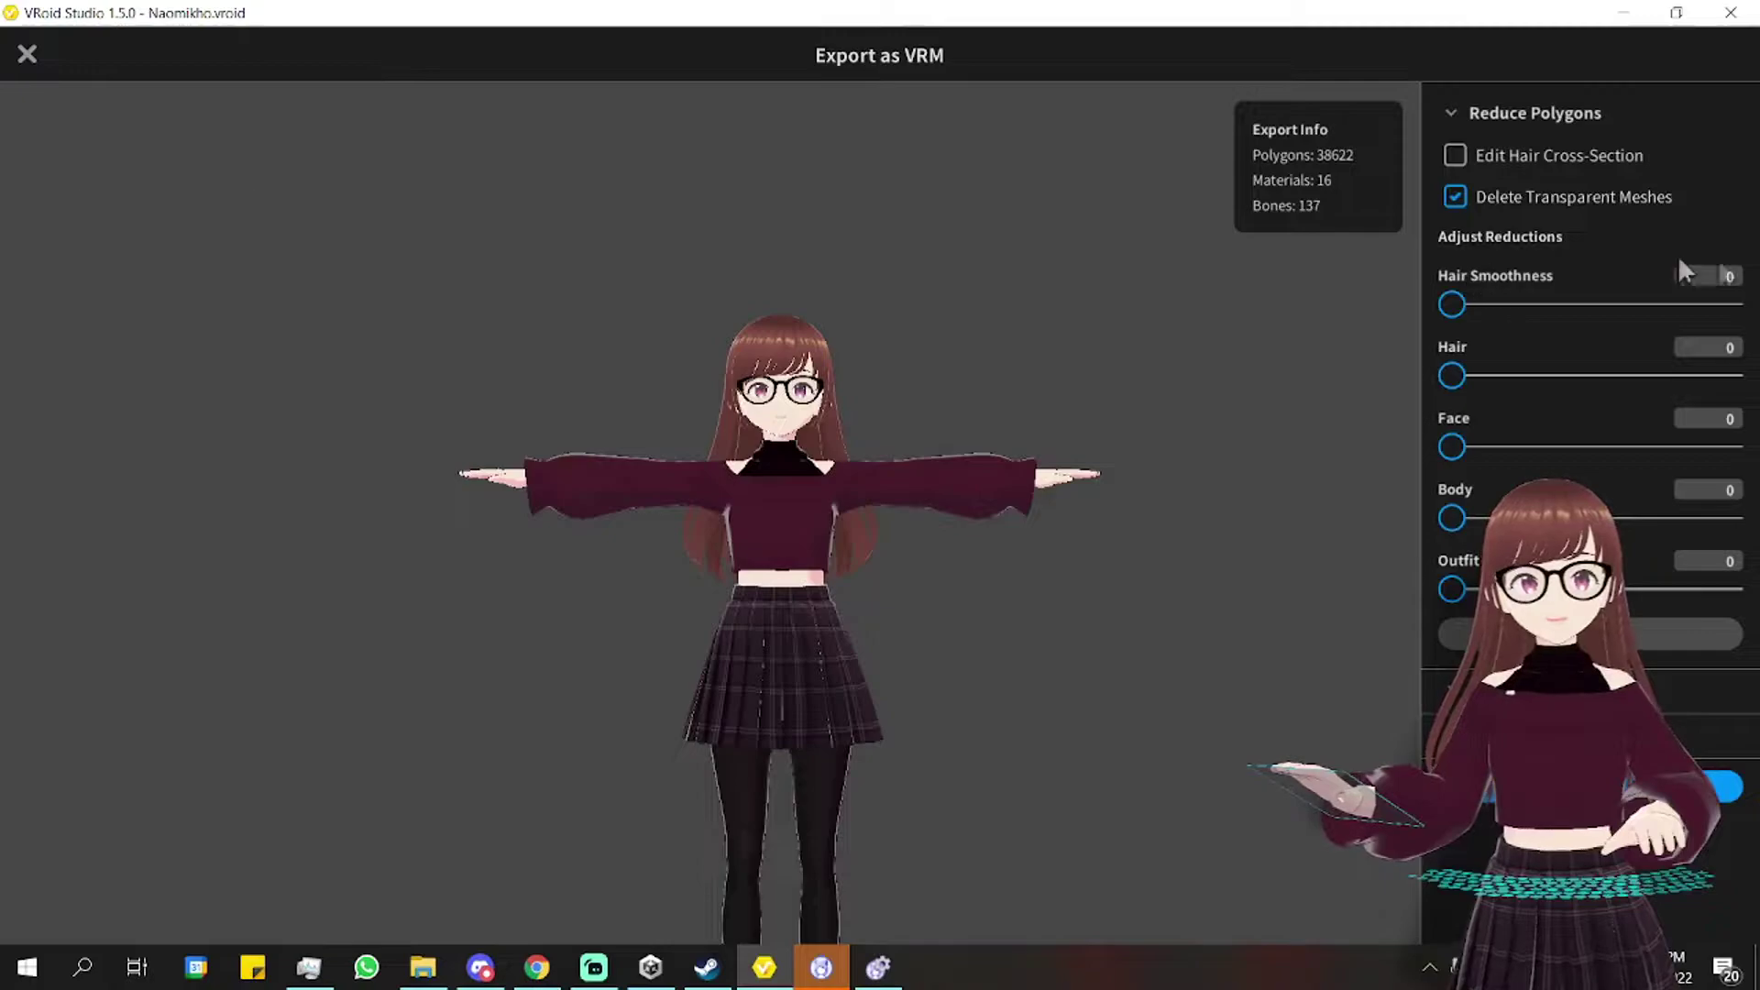
Set the hair, face and outfit polygon reductions to 80, 59 and 66.
{"action": "left_click", "coordinate": [1459, 376]}
{"action": "left_click_drag", "start_coordinate": [1483, 380], "coordinate": [1683, 370]}
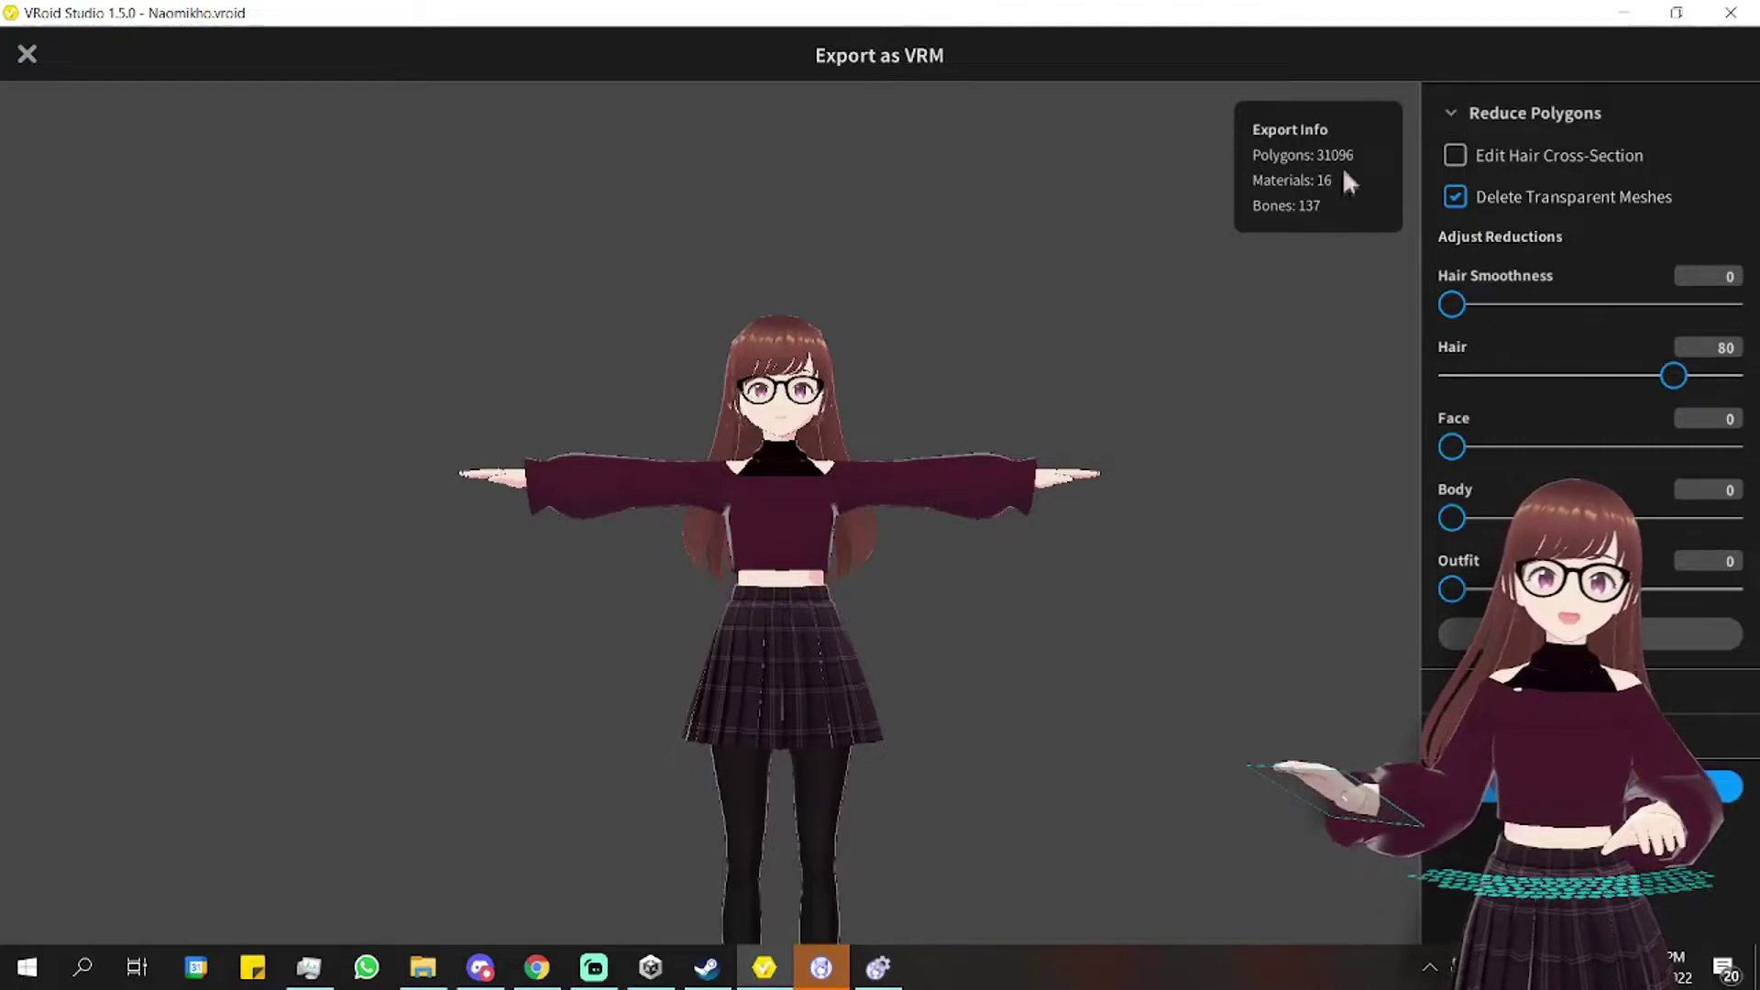
{"action": "left_click_drag", "start_coordinate": [1450, 443], "coordinate": [1481, 444]}
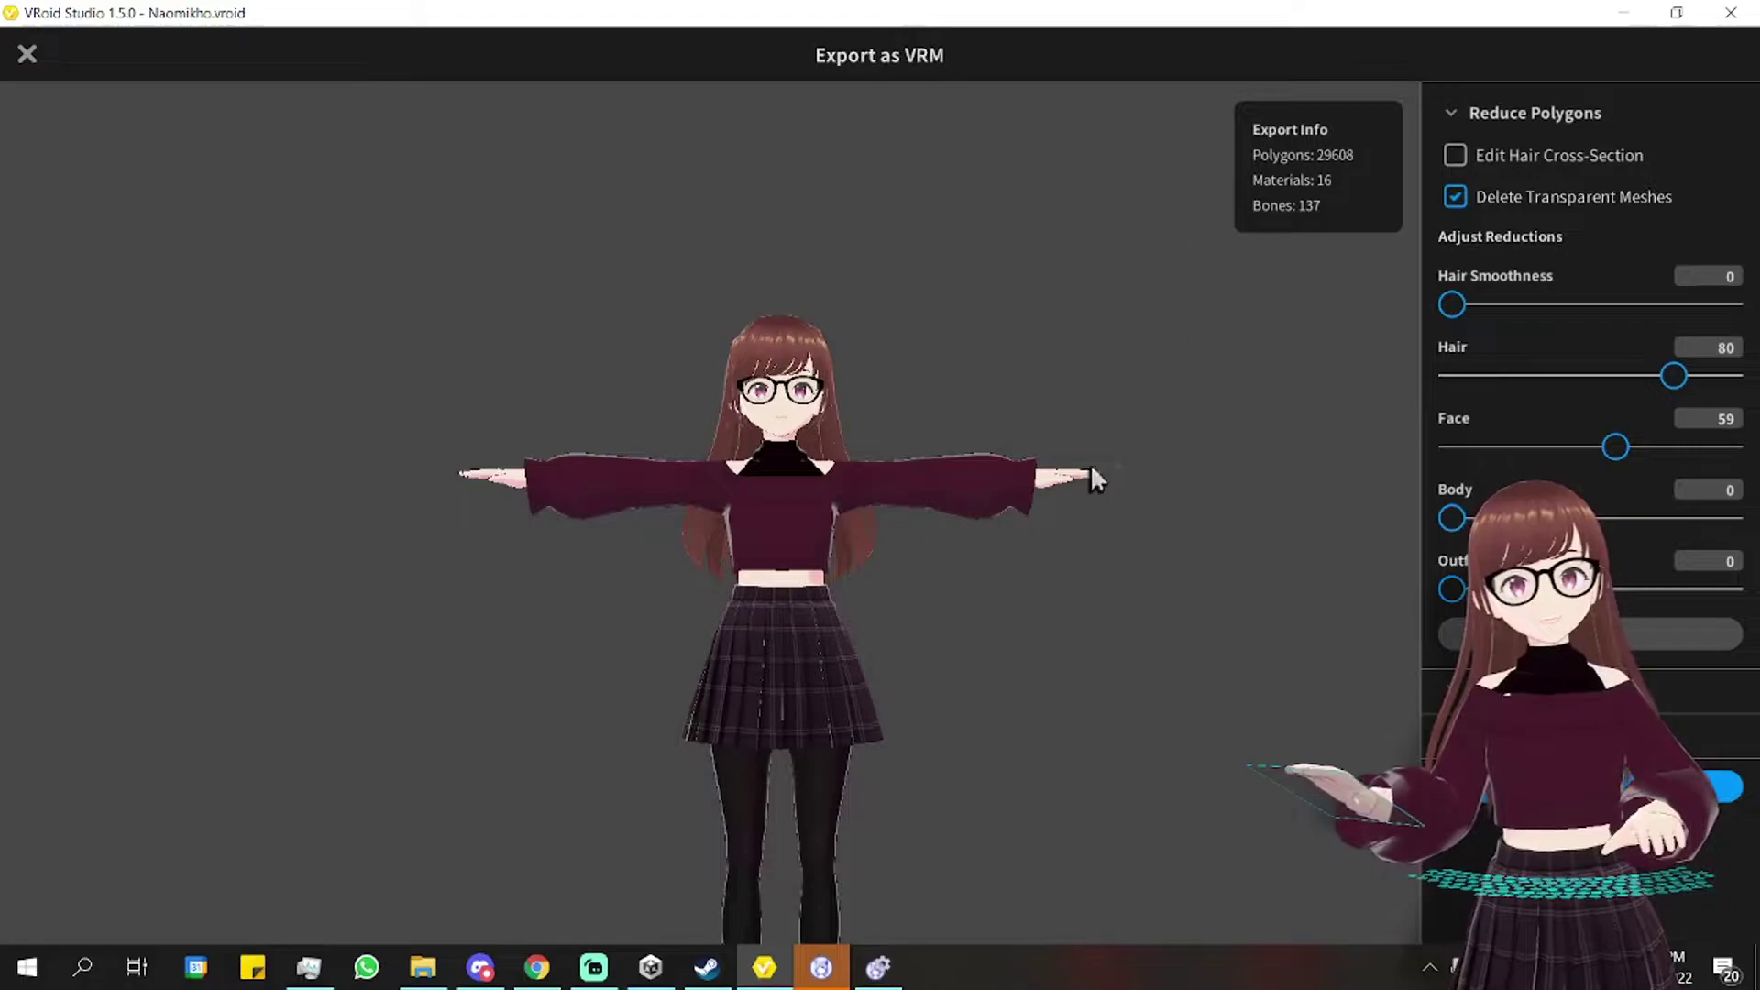
{"action": "left_click_drag", "start_coordinate": [943, 472], "coordinate": [1014, 531]}
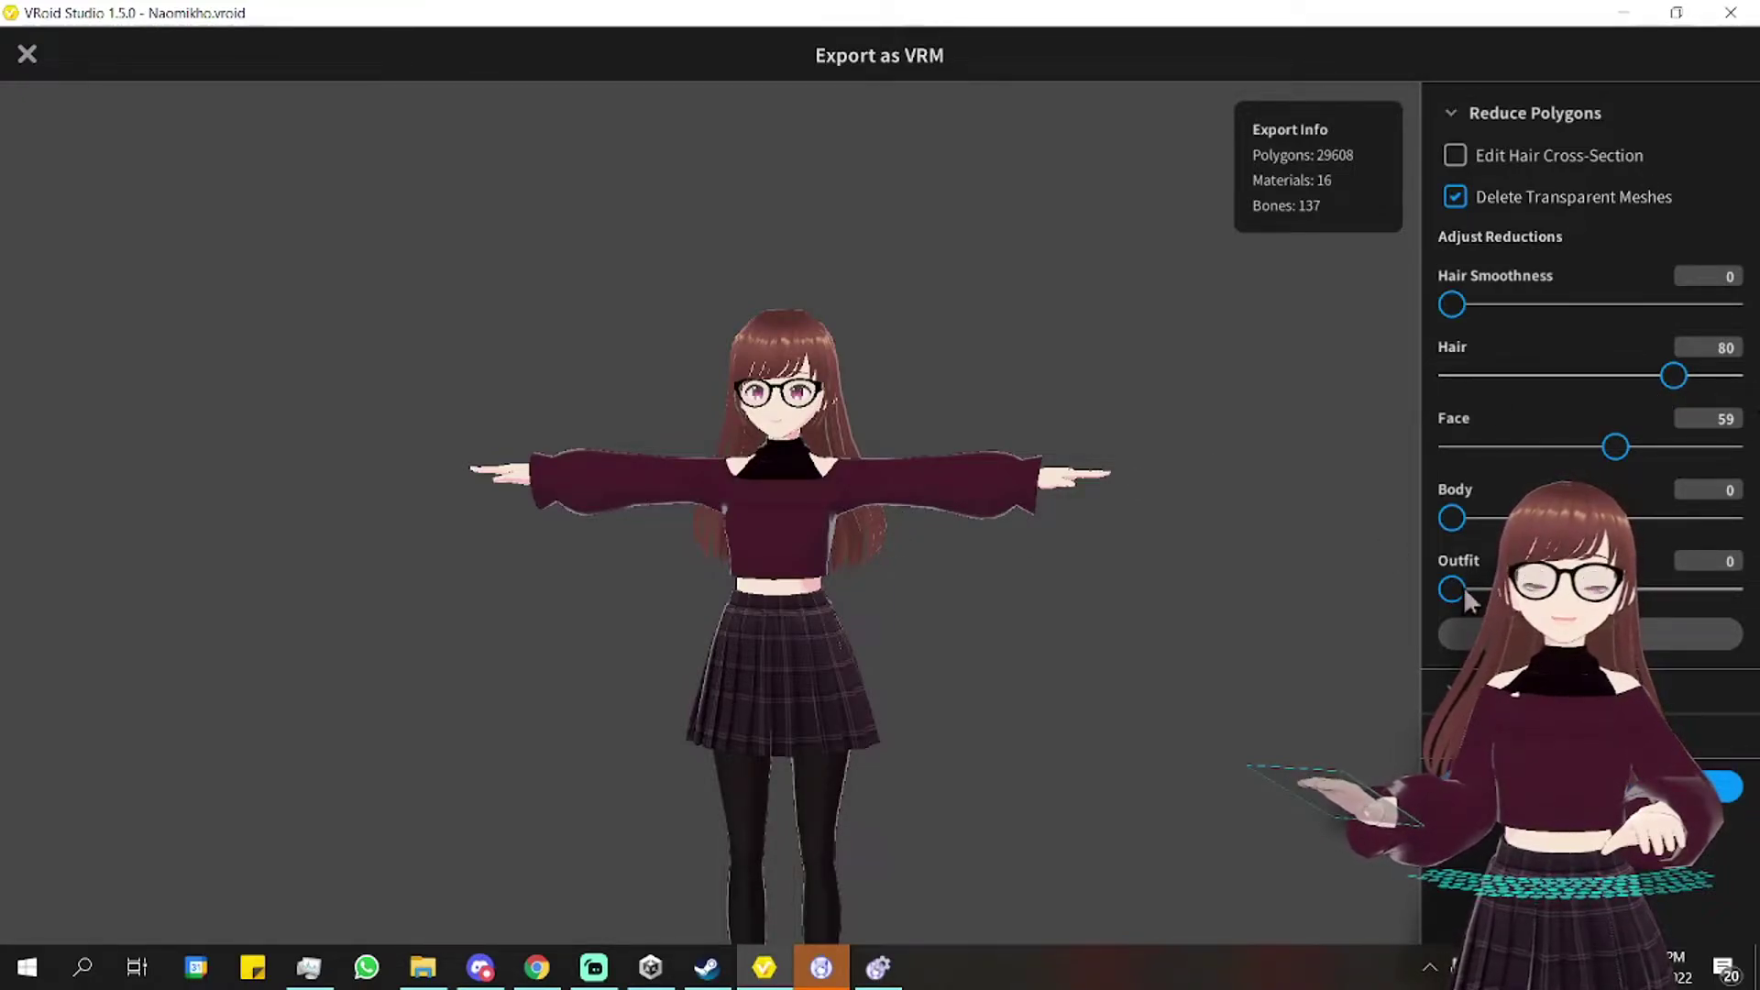
{"action": "left_click_drag", "start_coordinate": [1458, 586], "coordinate": [1411, 609]}
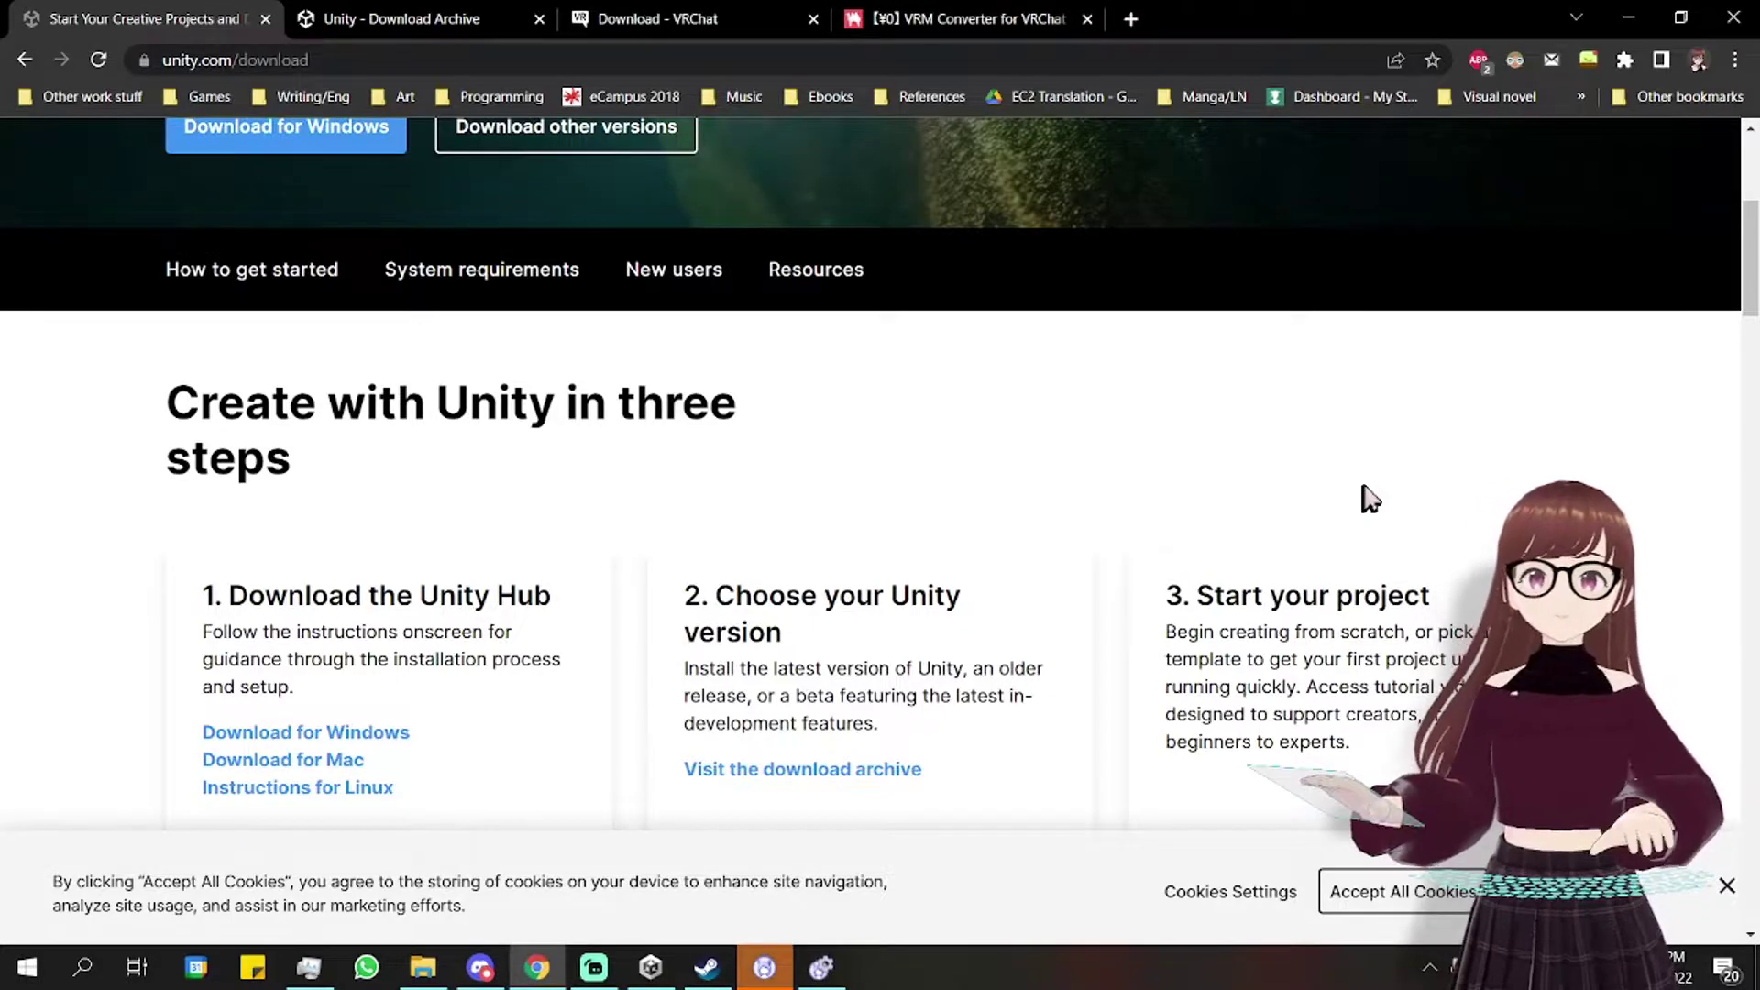
{"action": "scroll", "coordinate": [1370, 498], "scroll_direction": "down", "scroll_amount": 2}
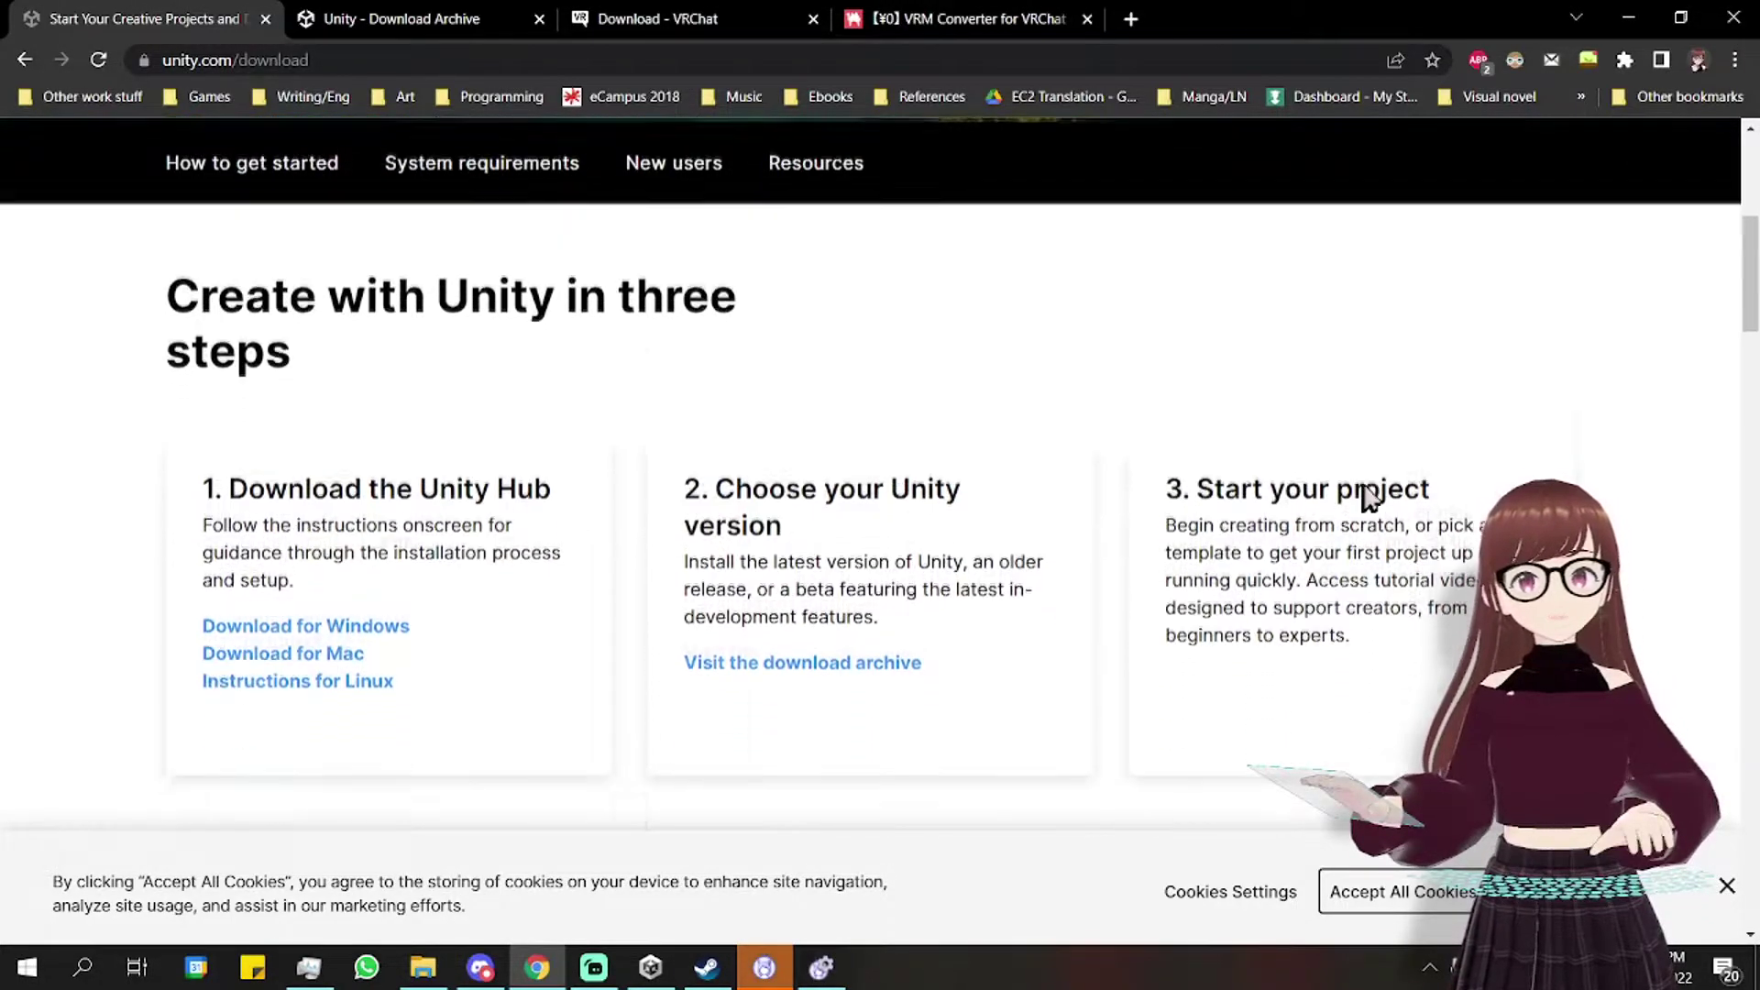
{"action": "scroll", "coordinate": [1365, 499], "scroll_direction": "up", "scroll_amount": 2}
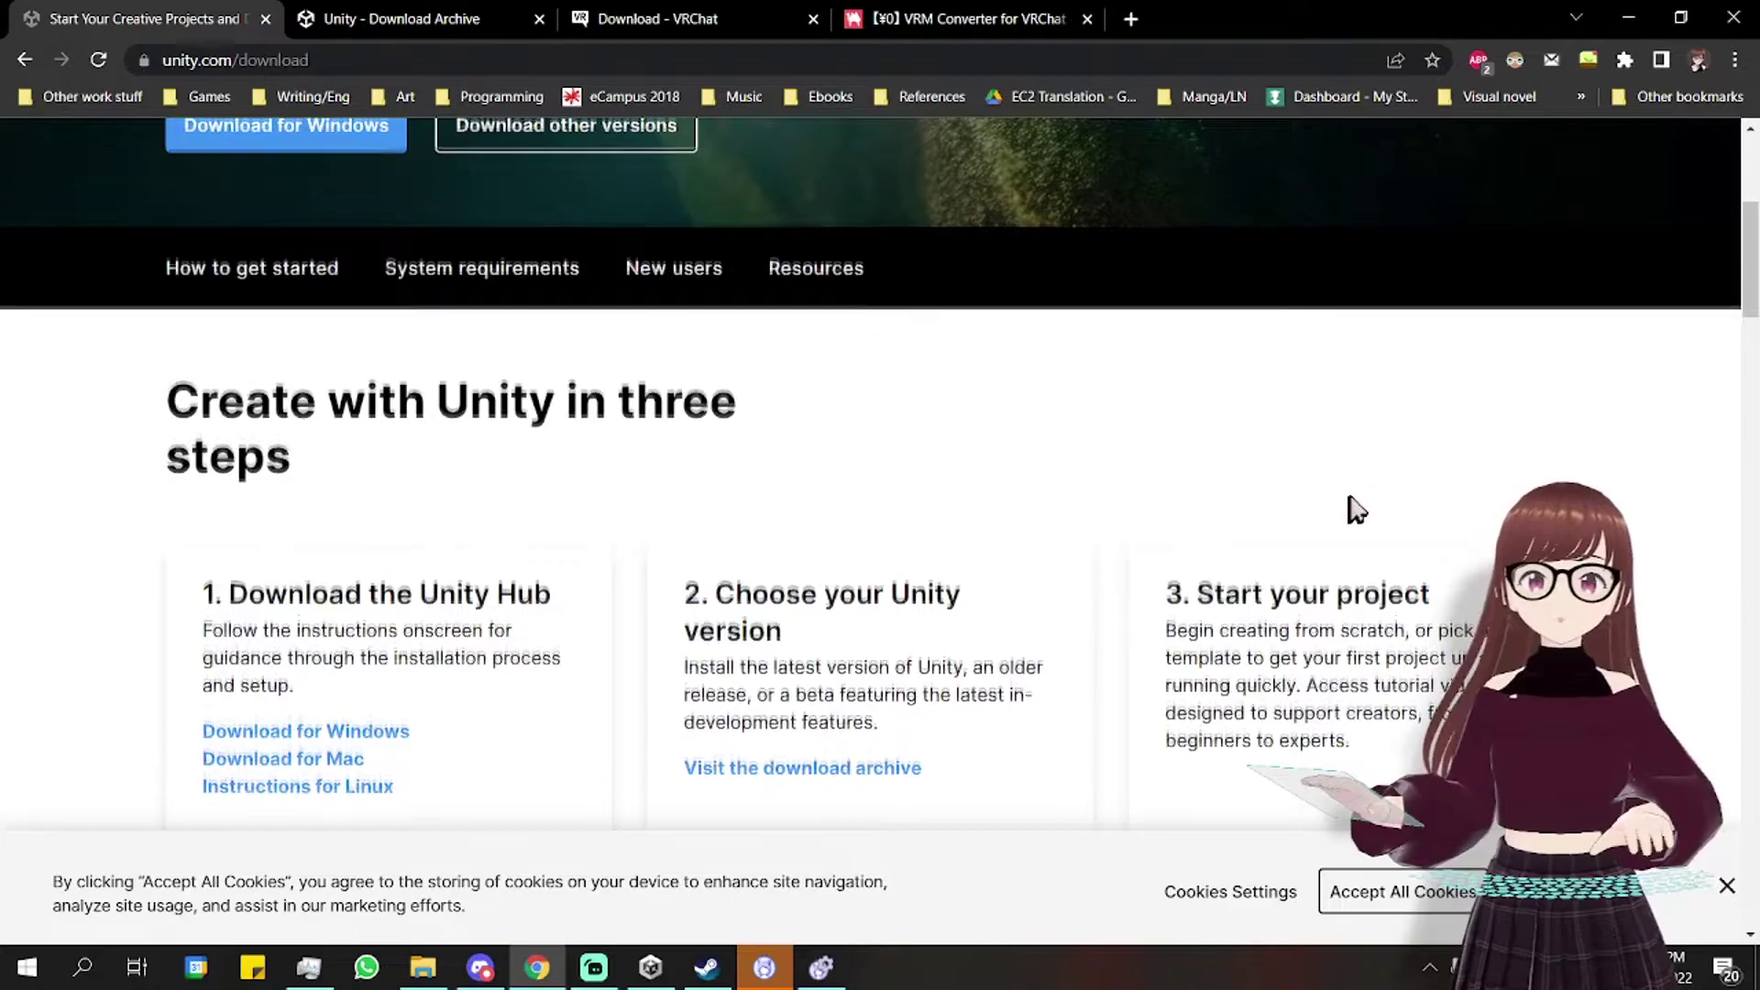
{"action": "scroll", "coordinate": [1348, 509], "scroll_direction": "down", "scroll_amount": 2}
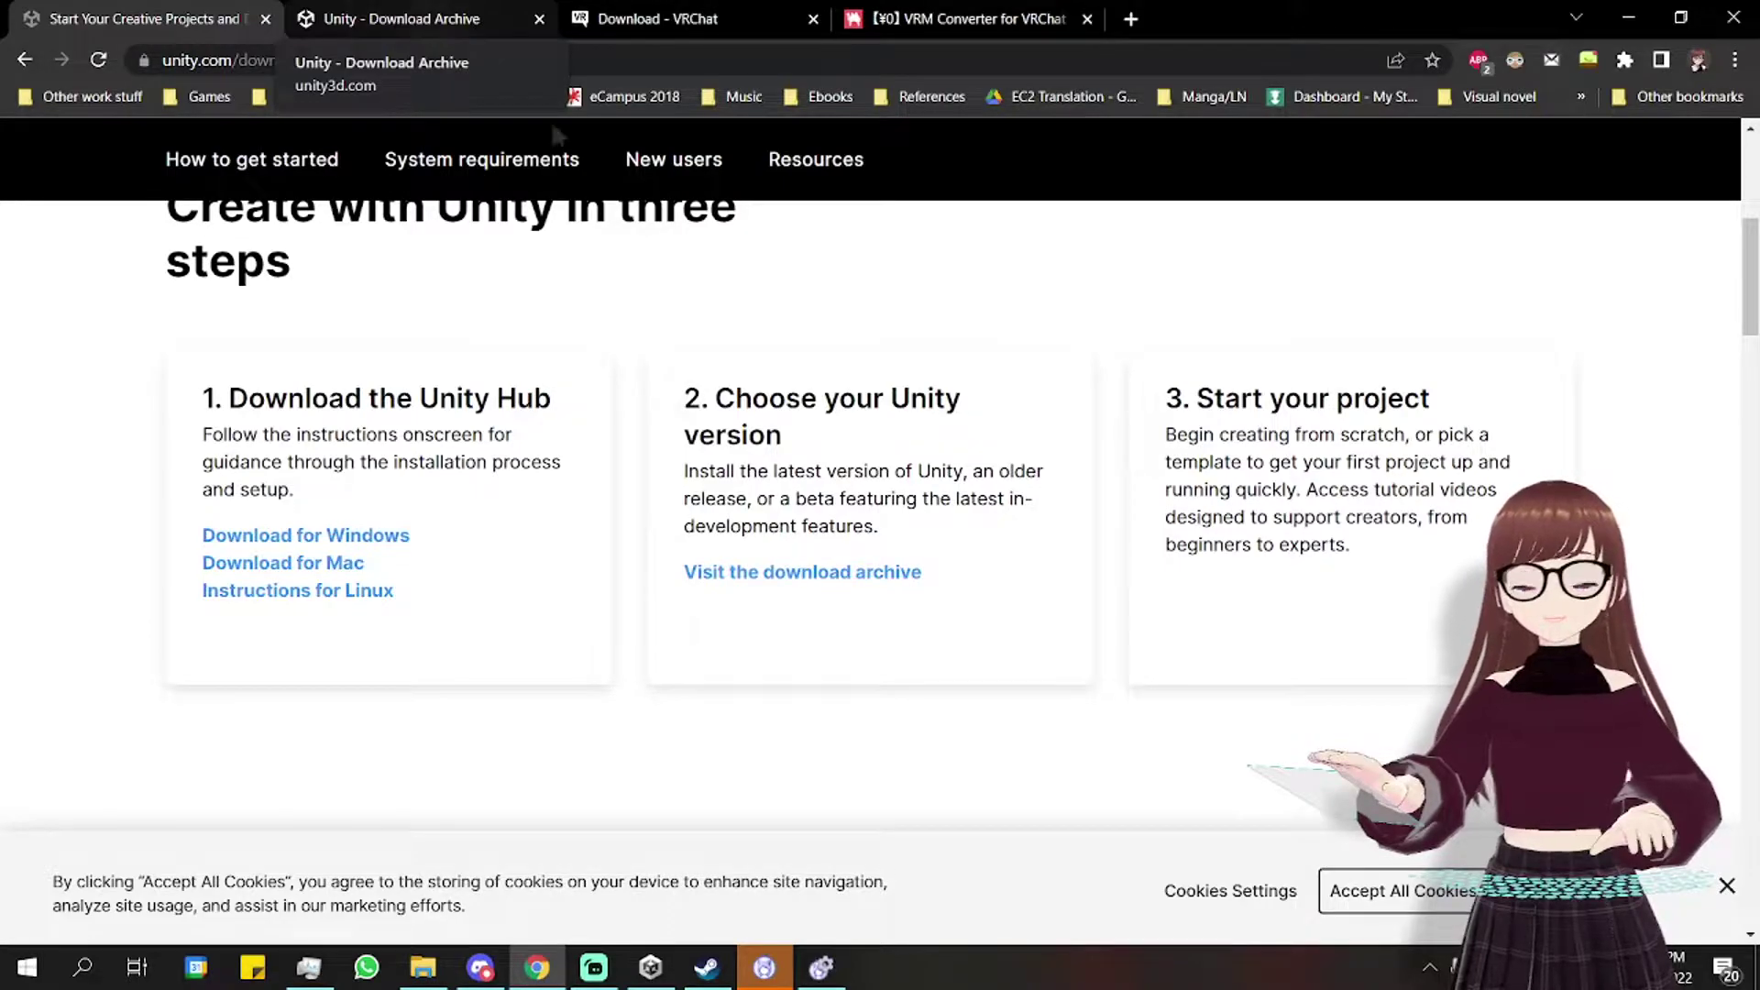
{"action": "left_click", "coordinate": [472, 11]}
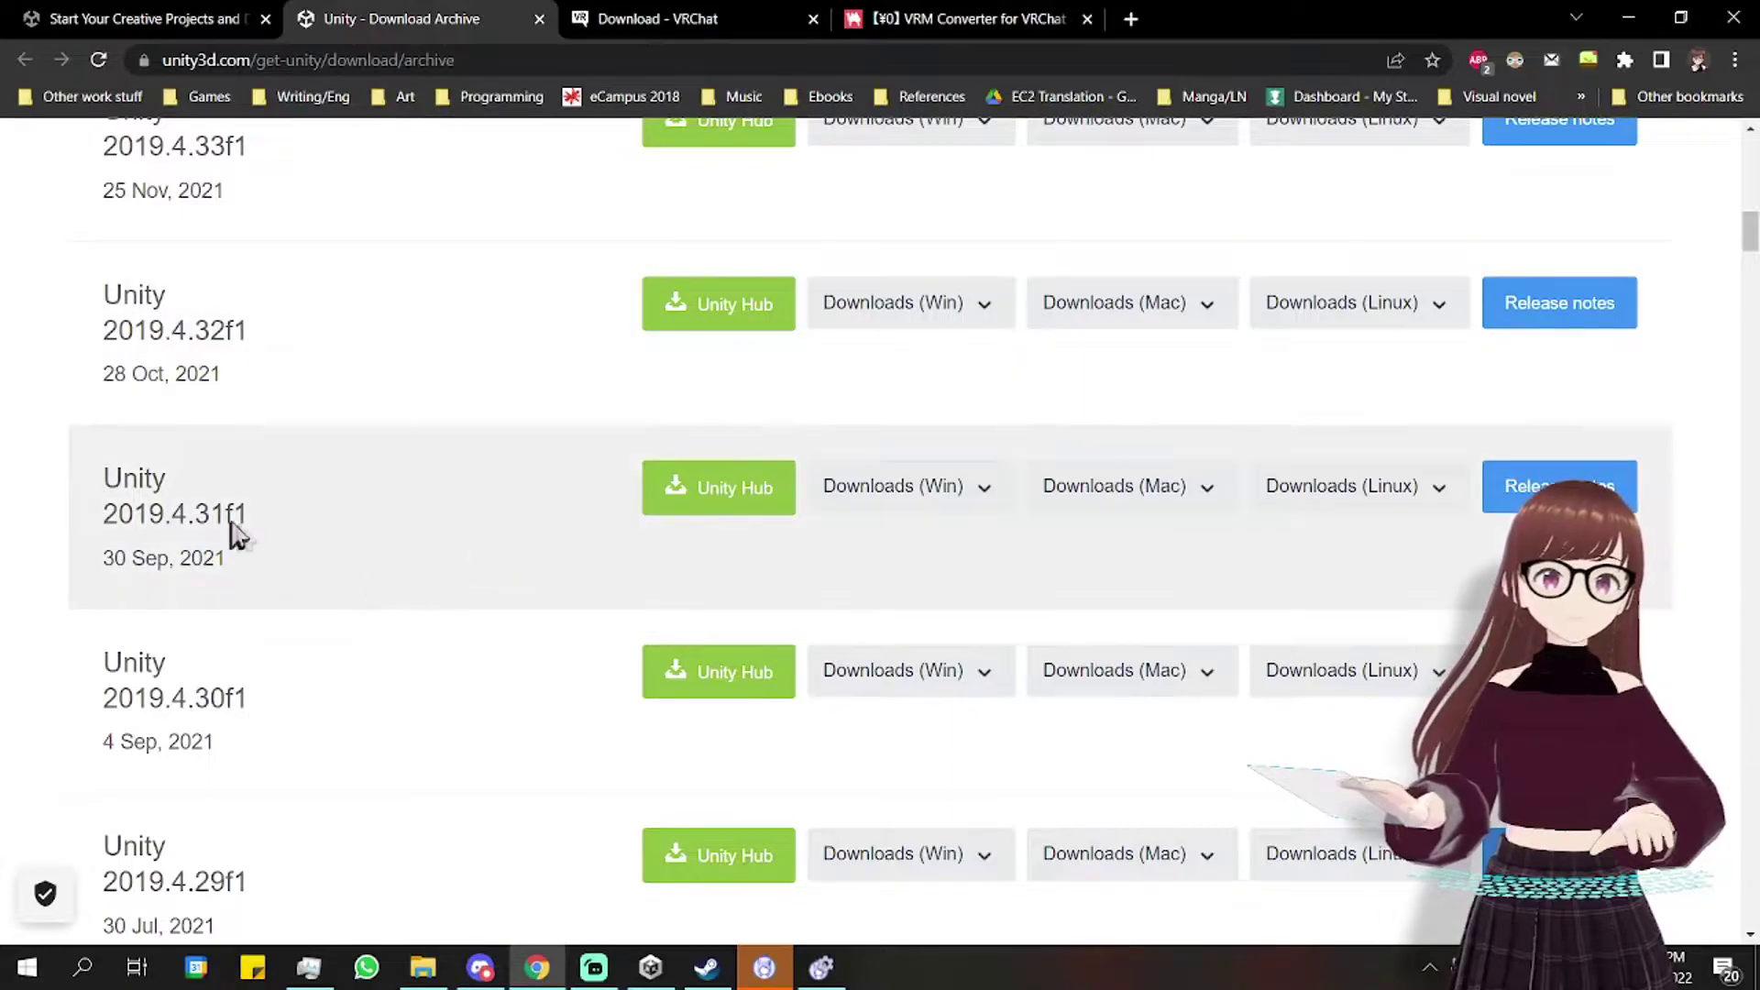
Highlight the 2019.4.31f1 release in the Unity download archive.
{"action": "left_click_drag", "start_coordinate": [101, 521], "coordinate": [282, 536]}
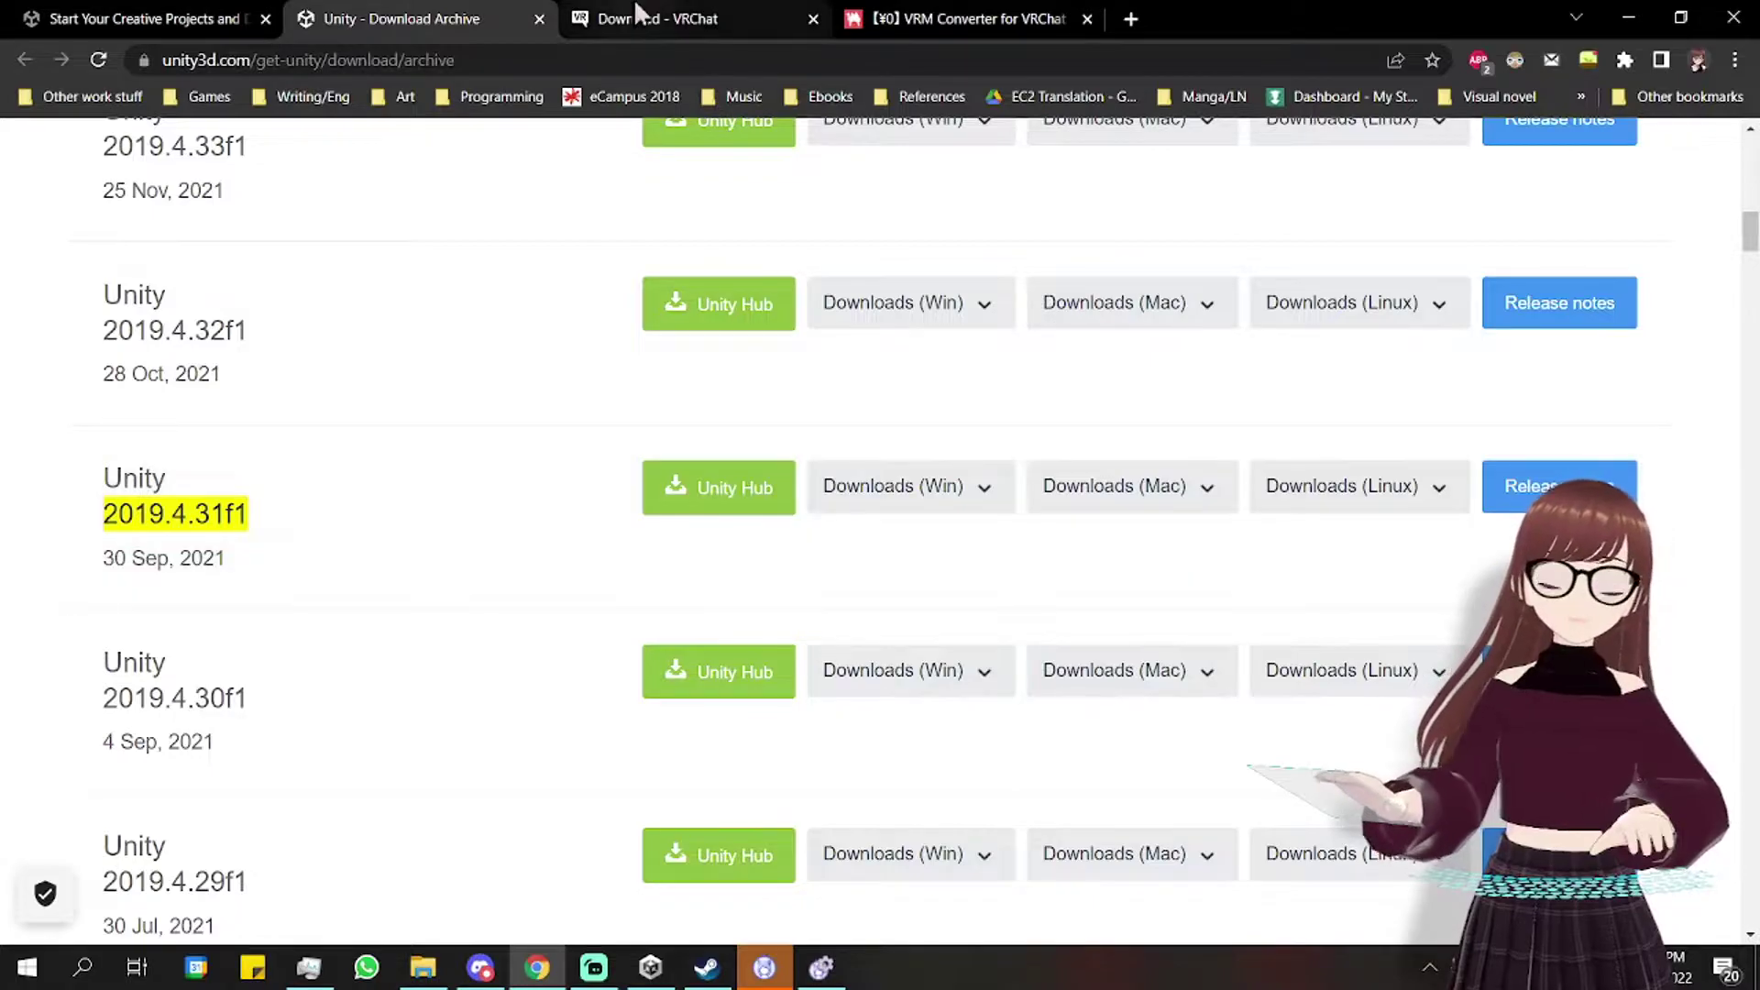
Switch to the VRChat Download page offering the SDK3 Avatars download.
{"action": "left_click", "coordinate": [676, 17]}
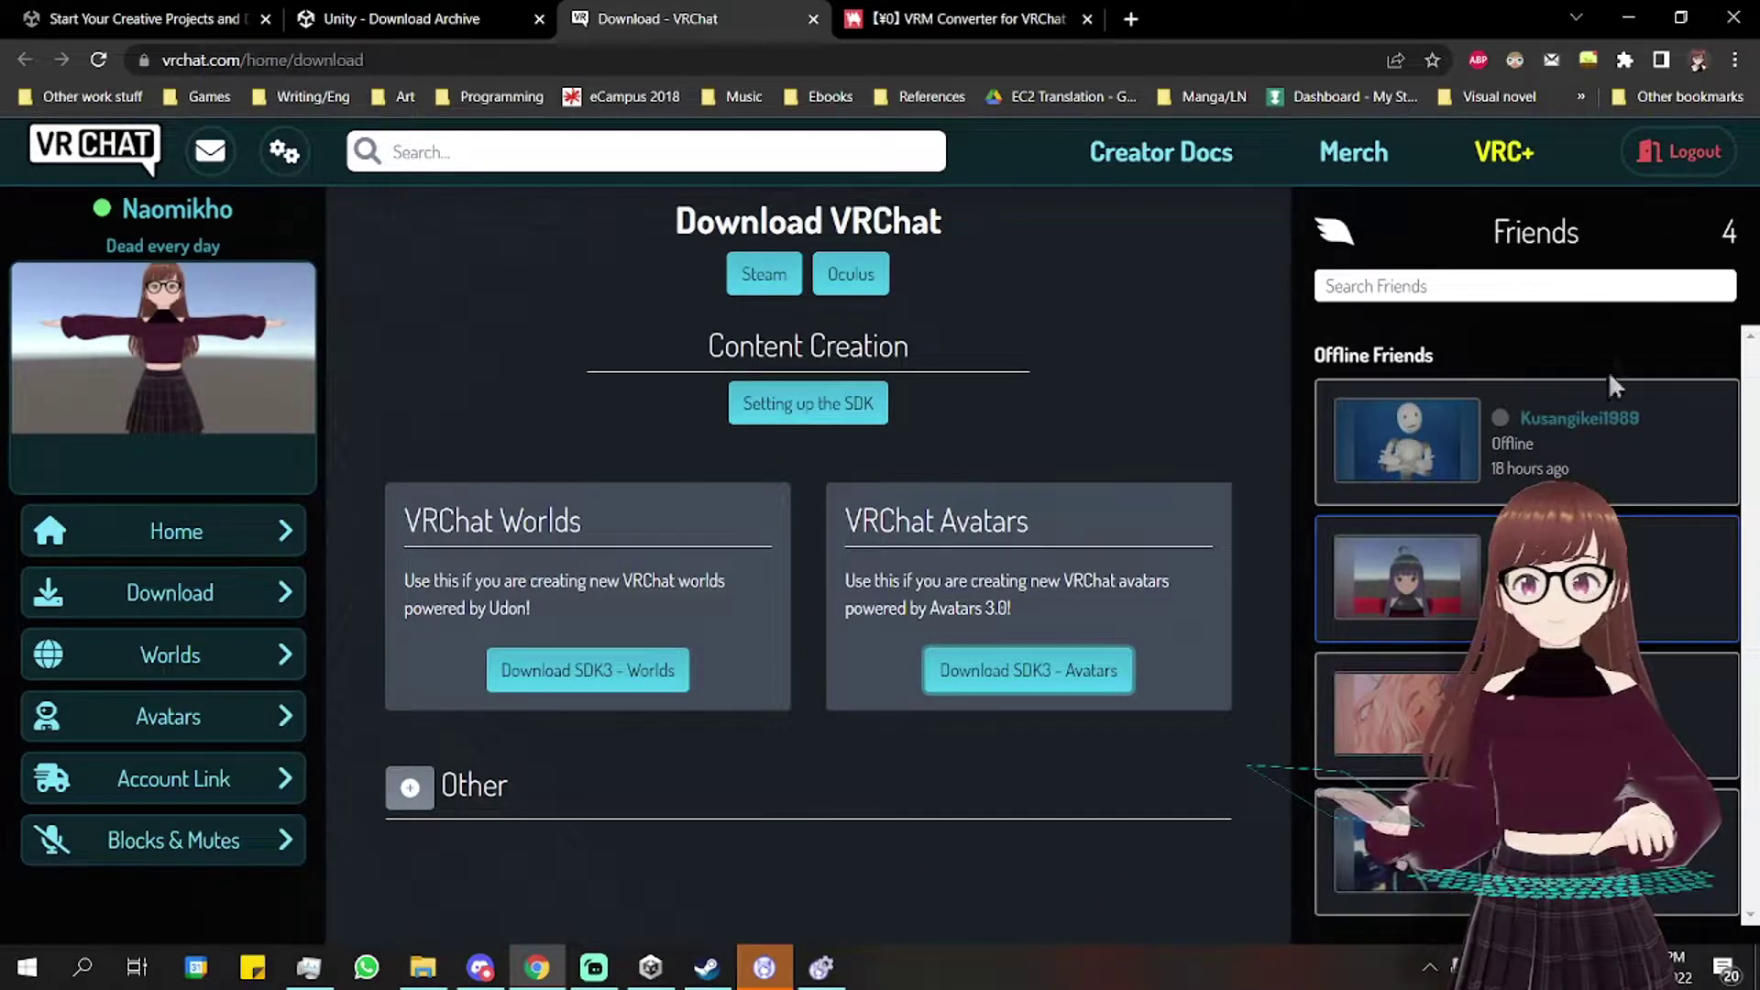
Scroll through the BOOTH VRM Converter for VRChat page, then bring up Unity Hub's Projects list.
{"action": "left_click", "coordinate": [947, 12]}
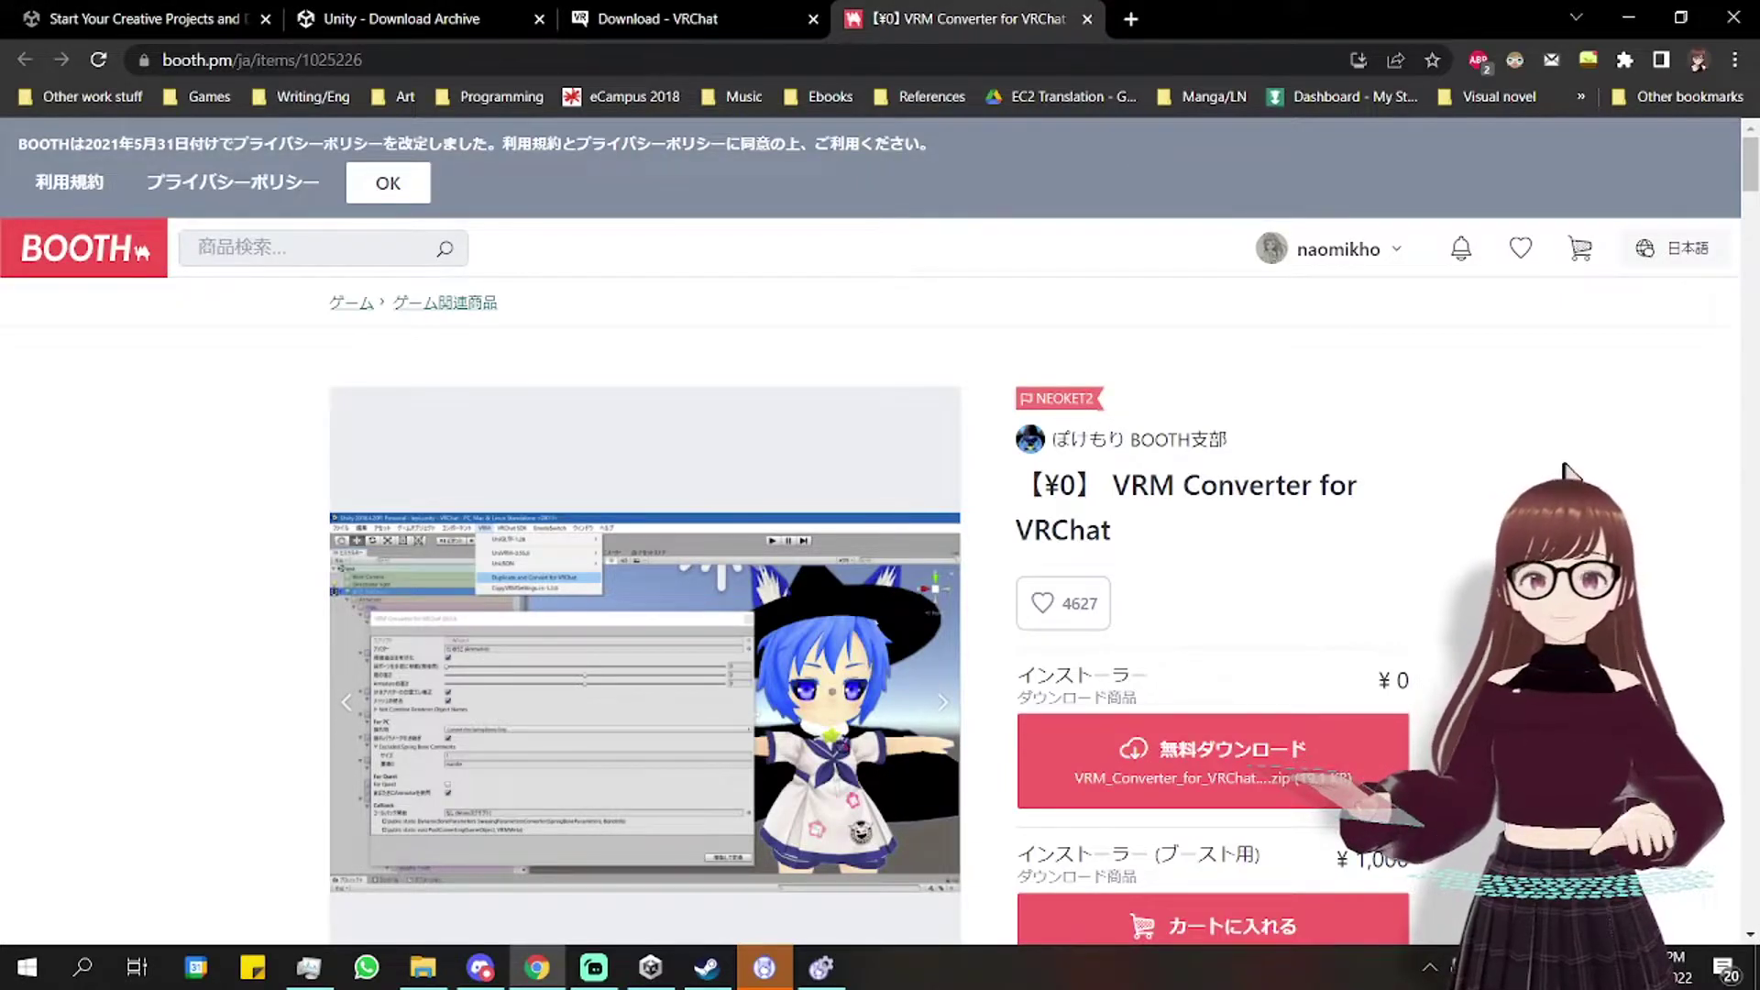
{"action": "scroll", "coordinate": [1566, 472], "scroll_direction": "down", "scroll_amount": 1}
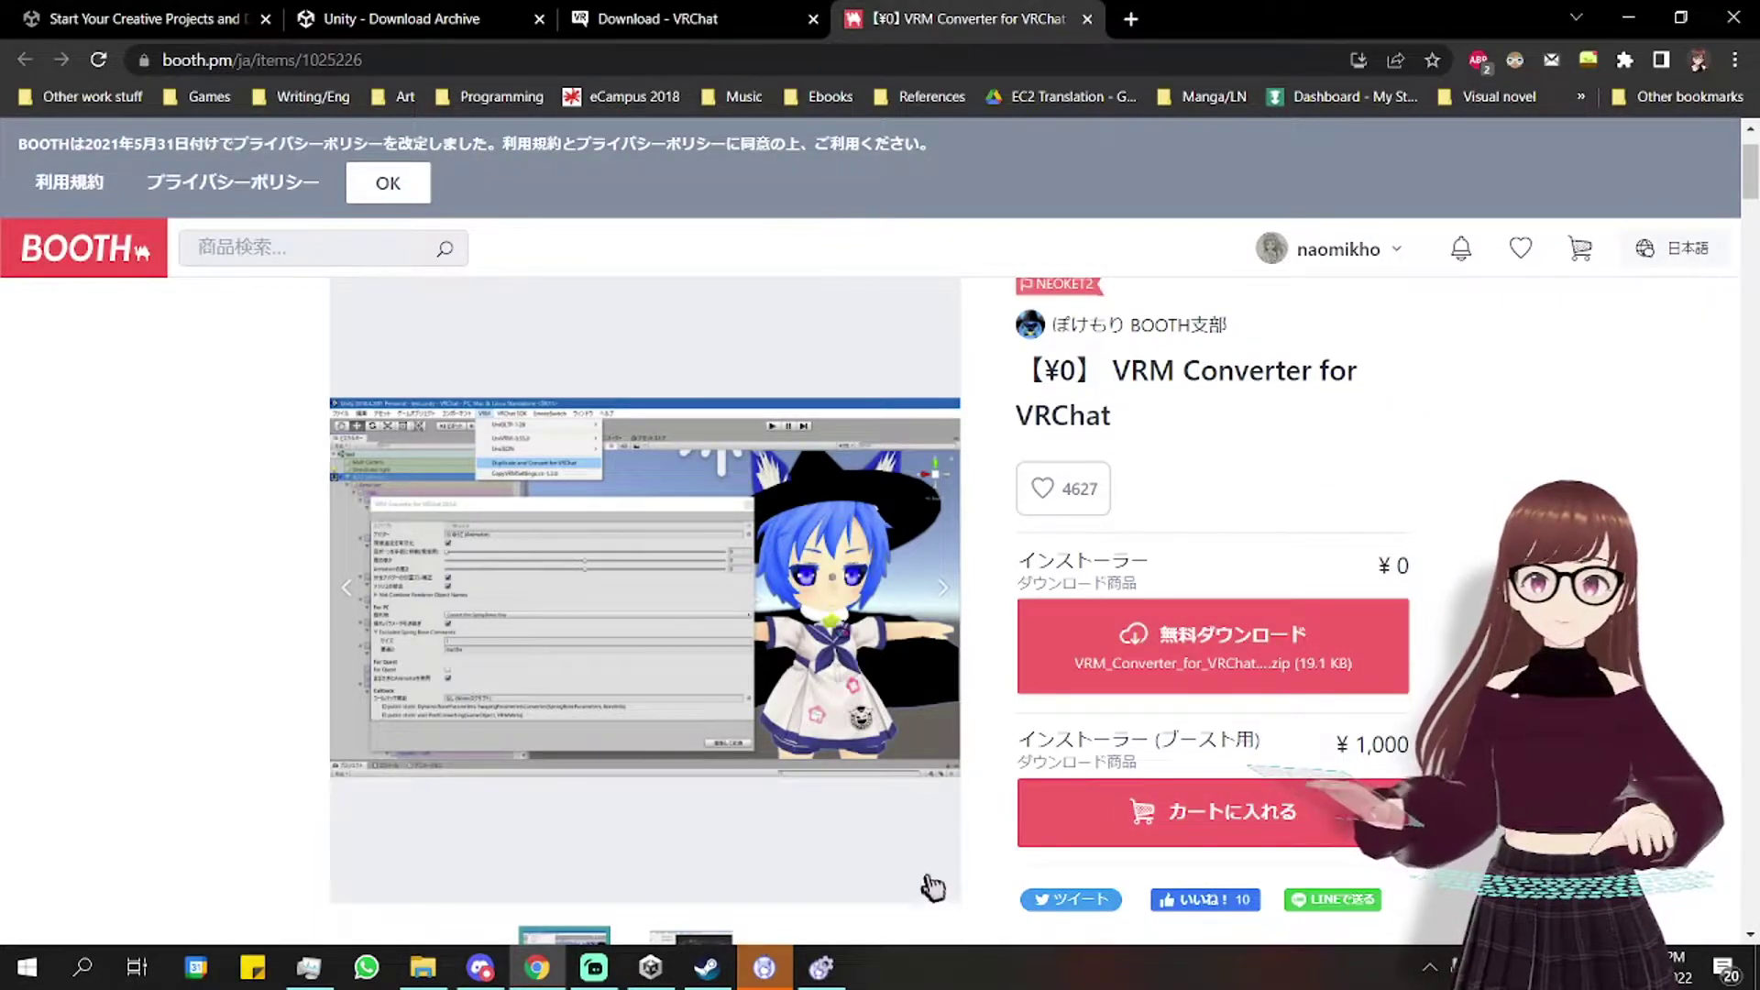
{"action": "scroll", "coordinate": [1755, 724], "scroll_direction": "down", "scroll_amount": 1}
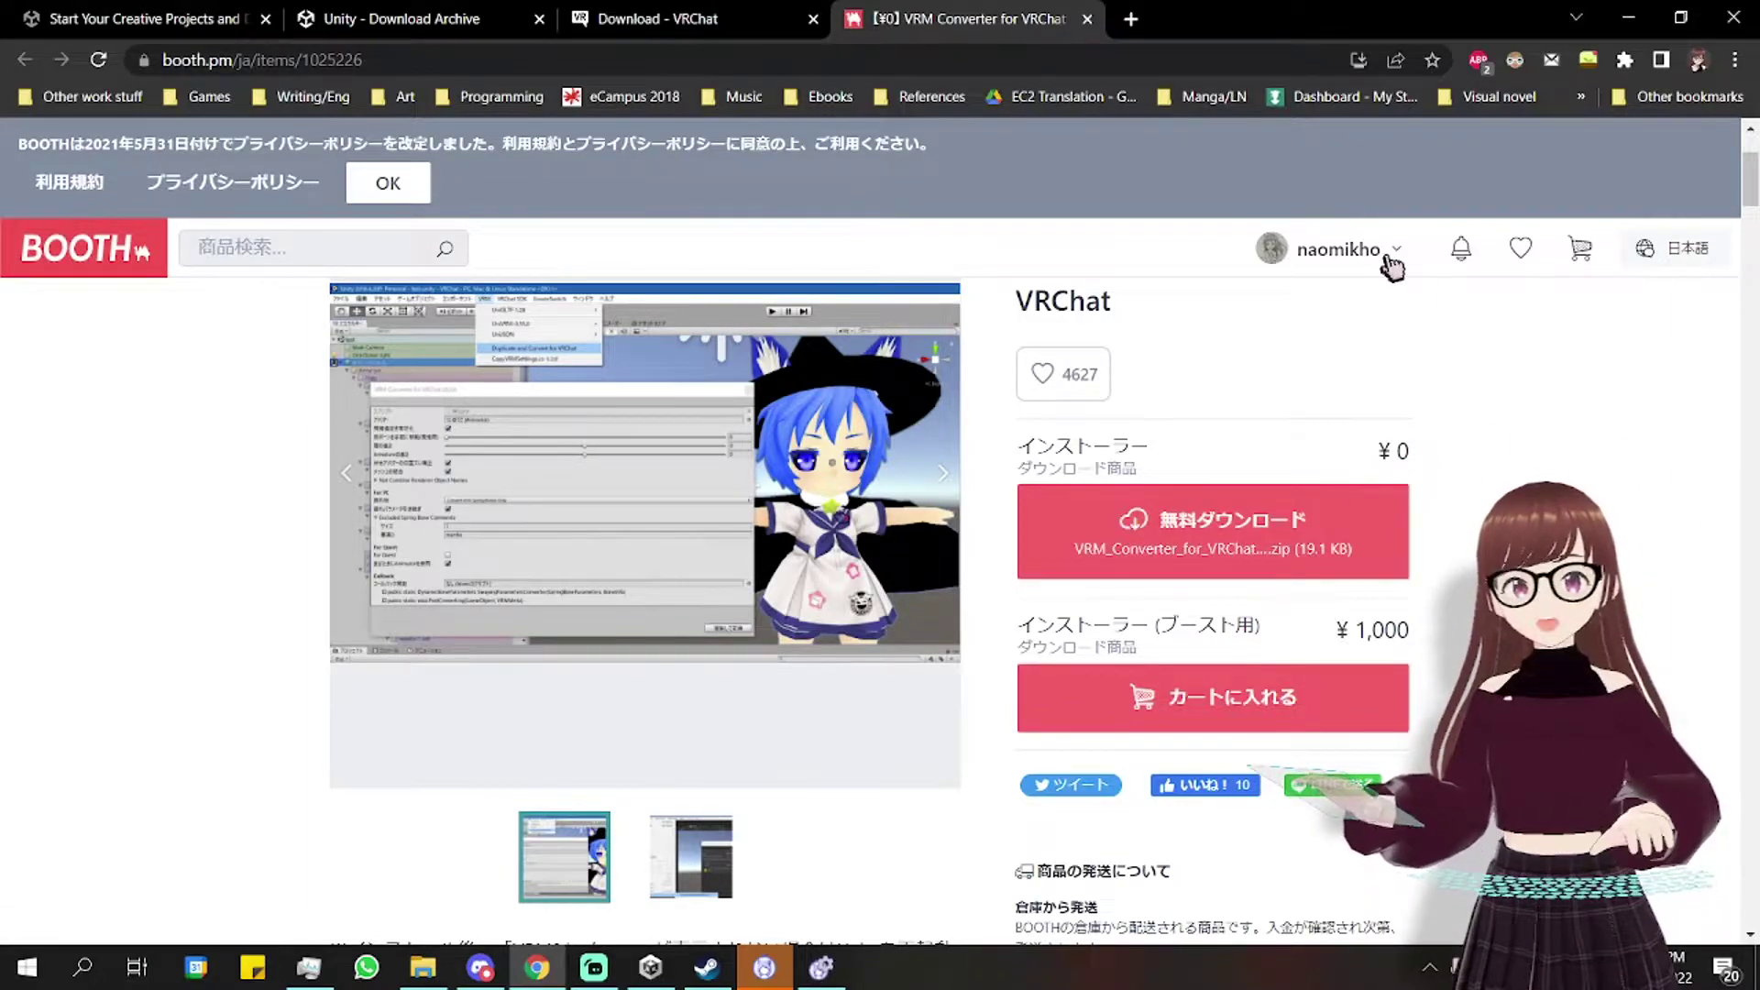
{"action": "left_click", "coordinate": [651, 967]}
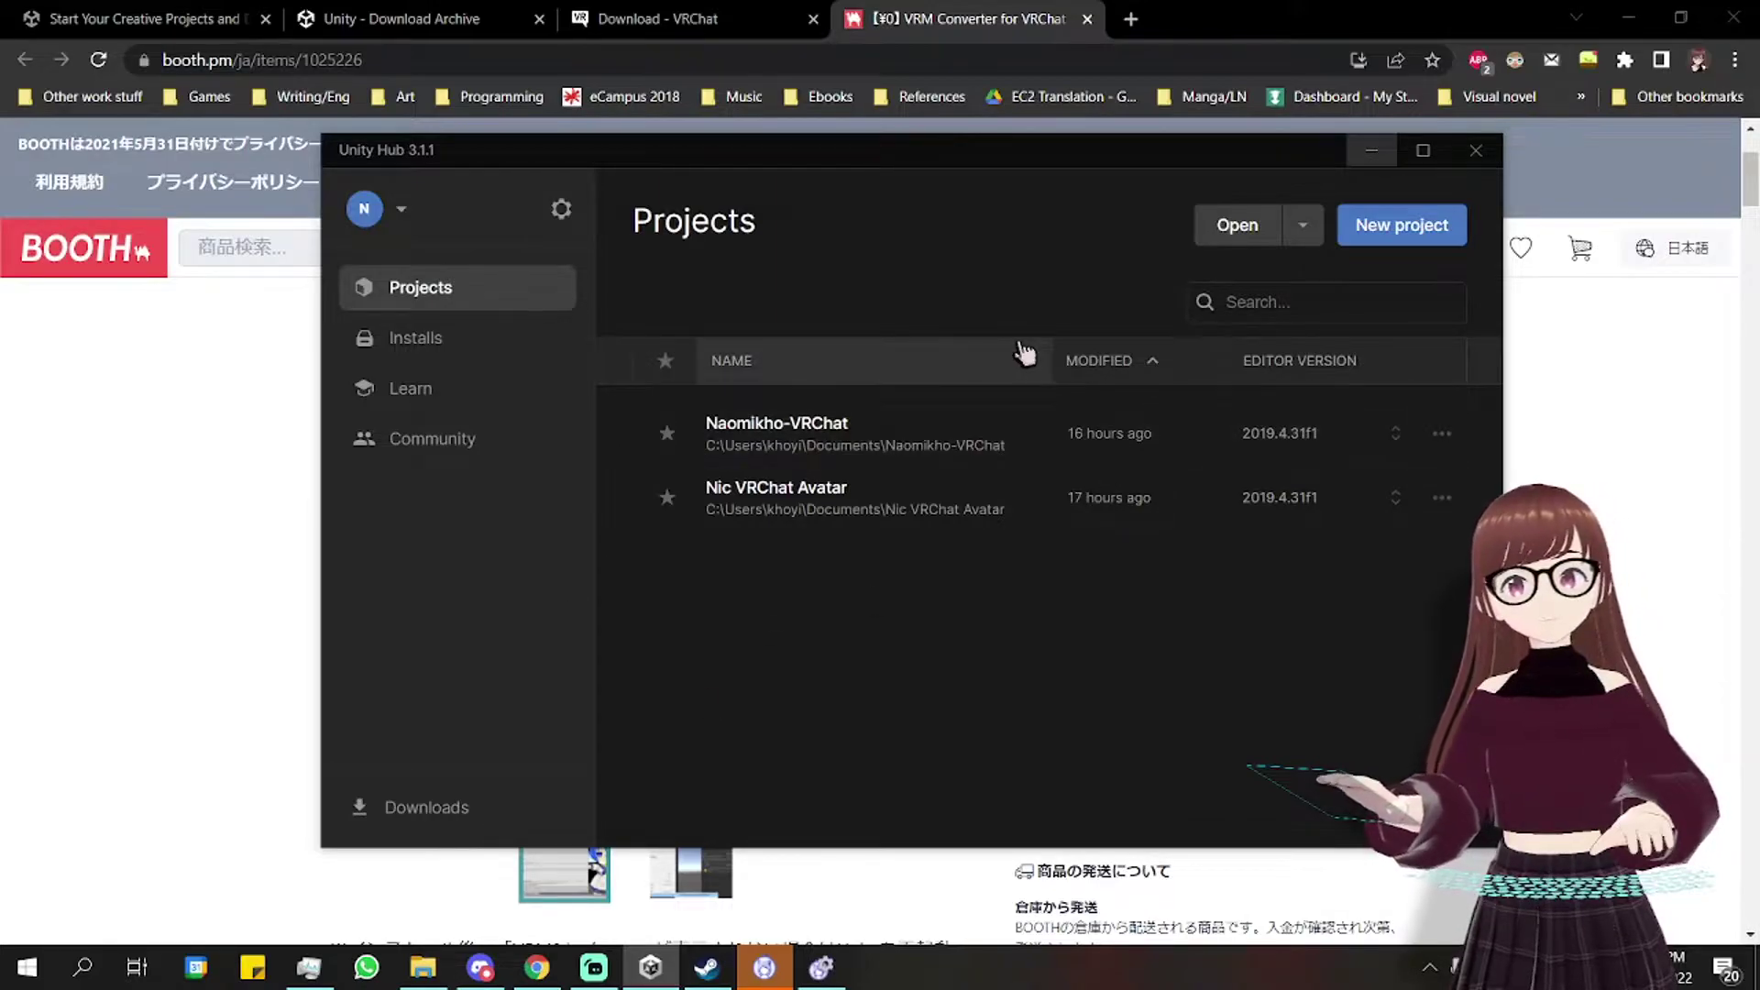
Create a new 3D Core project on 2019.4.31f1 named My project (1).
{"action": "left_click", "coordinate": [1432, 236]}
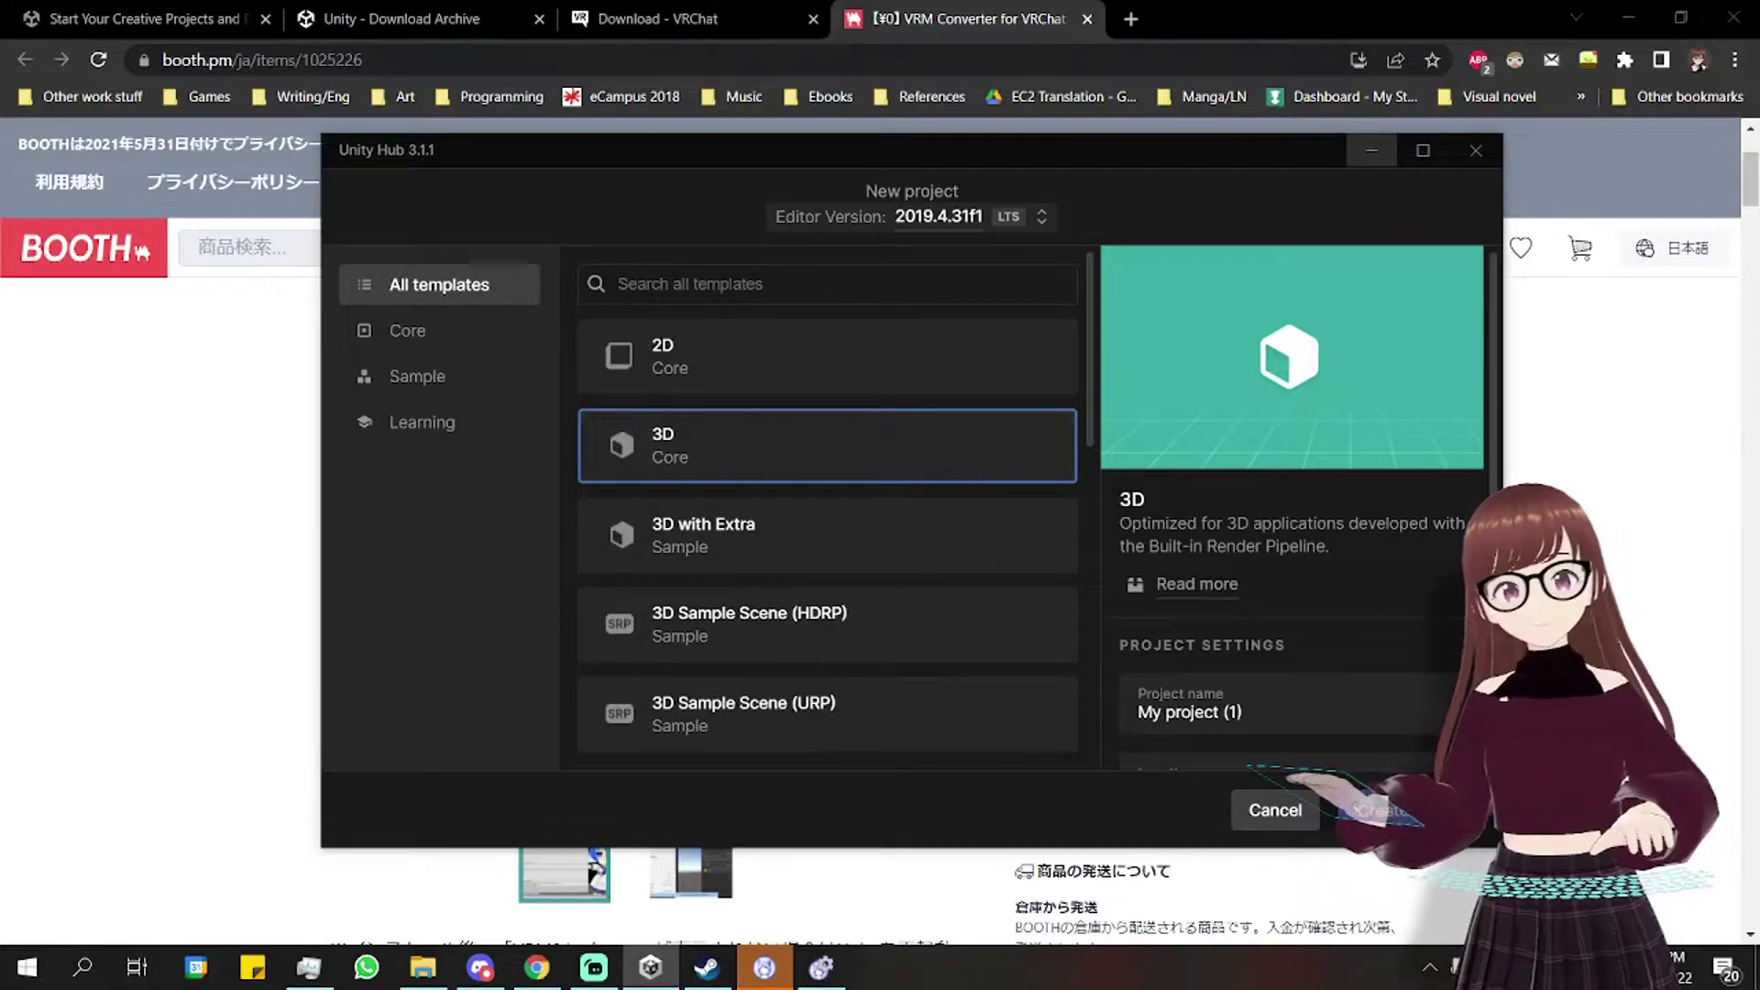
{"action": "scroll", "coordinate": [1356, 574], "scroll_direction": "down", "scroll_amount": 1}
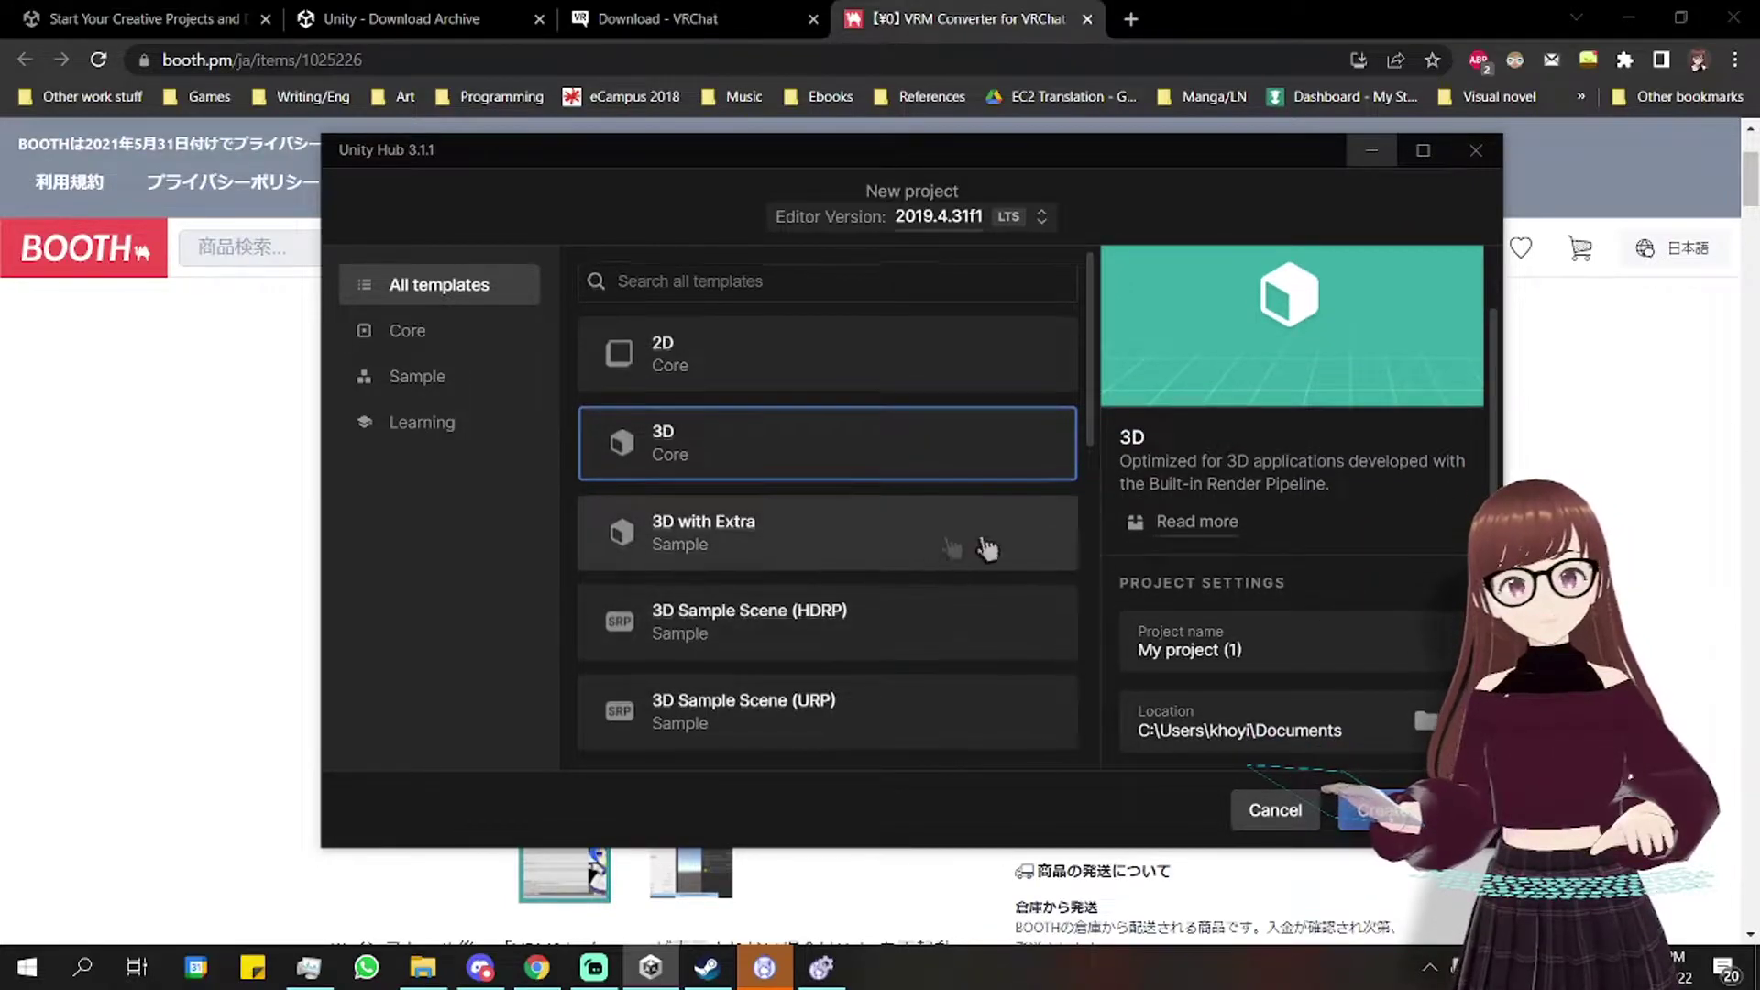
{"action": "scroll", "coordinate": [954, 550], "scroll_direction": "down", "scroll_amount": 1}
{"action": "left_click", "coordinate": [1277, 657]}
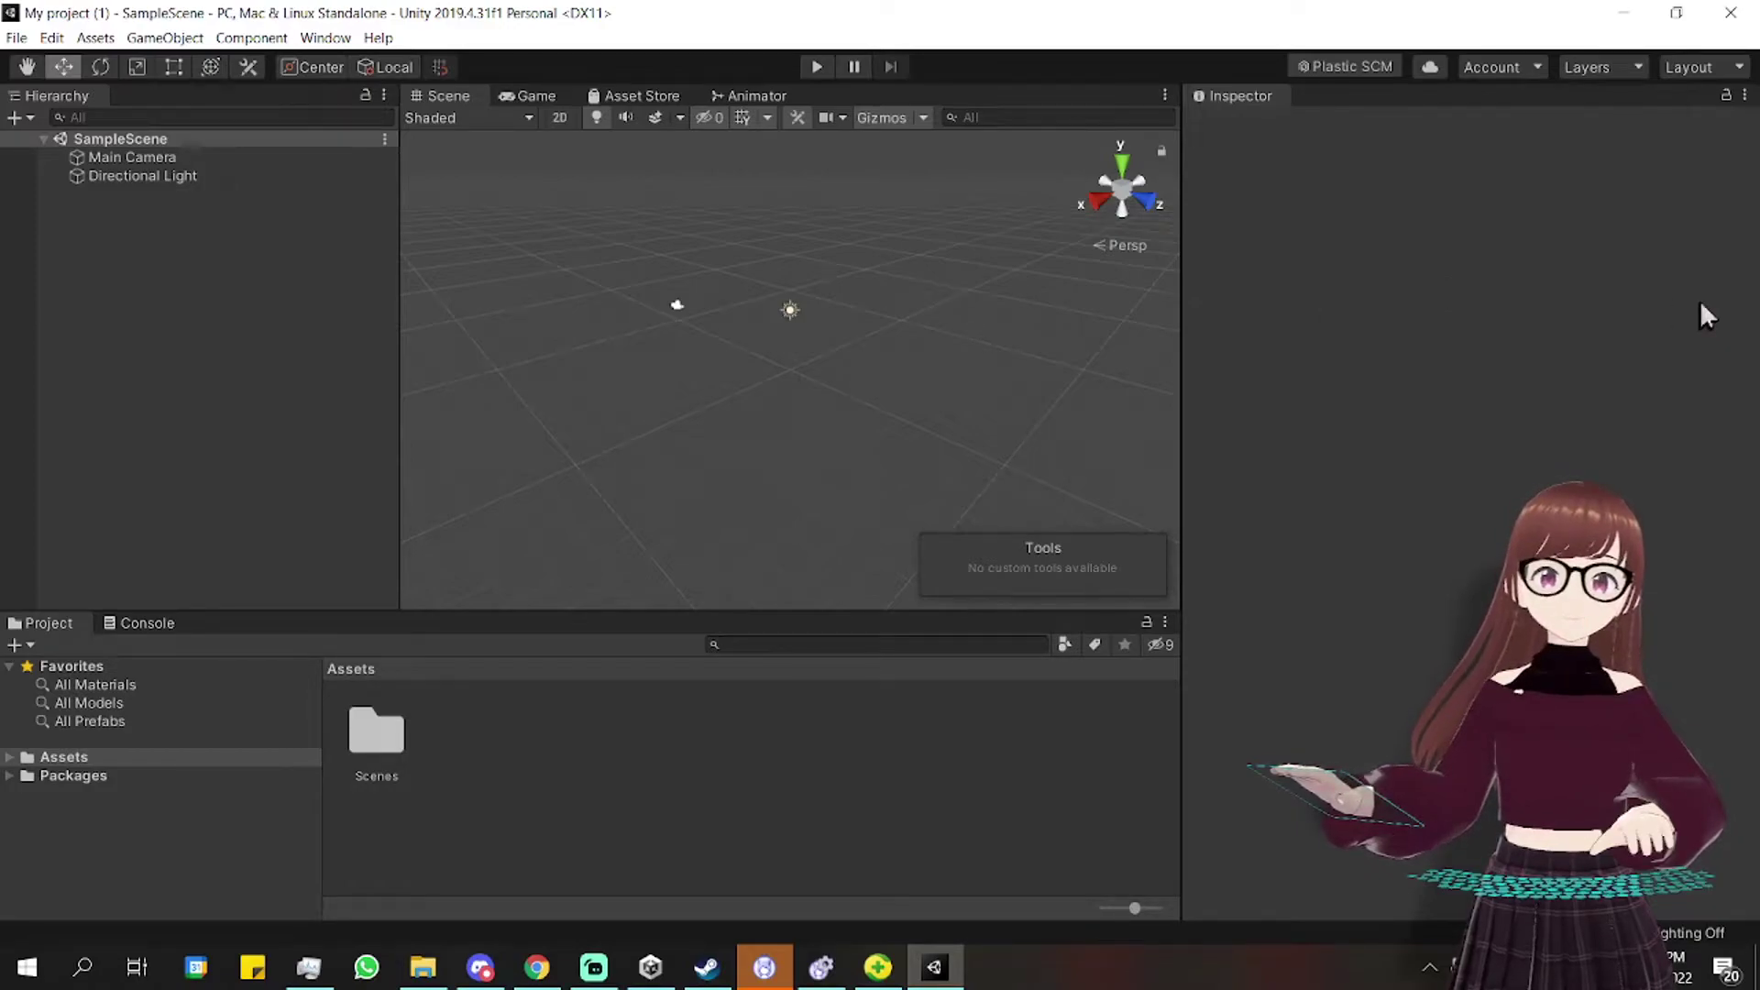
Import VRCSDK3-AVATAR-2022.02.16.19.13_Public.unitypackage from D:\Unity as a custom package.
{"action": "left_click", "coordinate": [107, 40]}
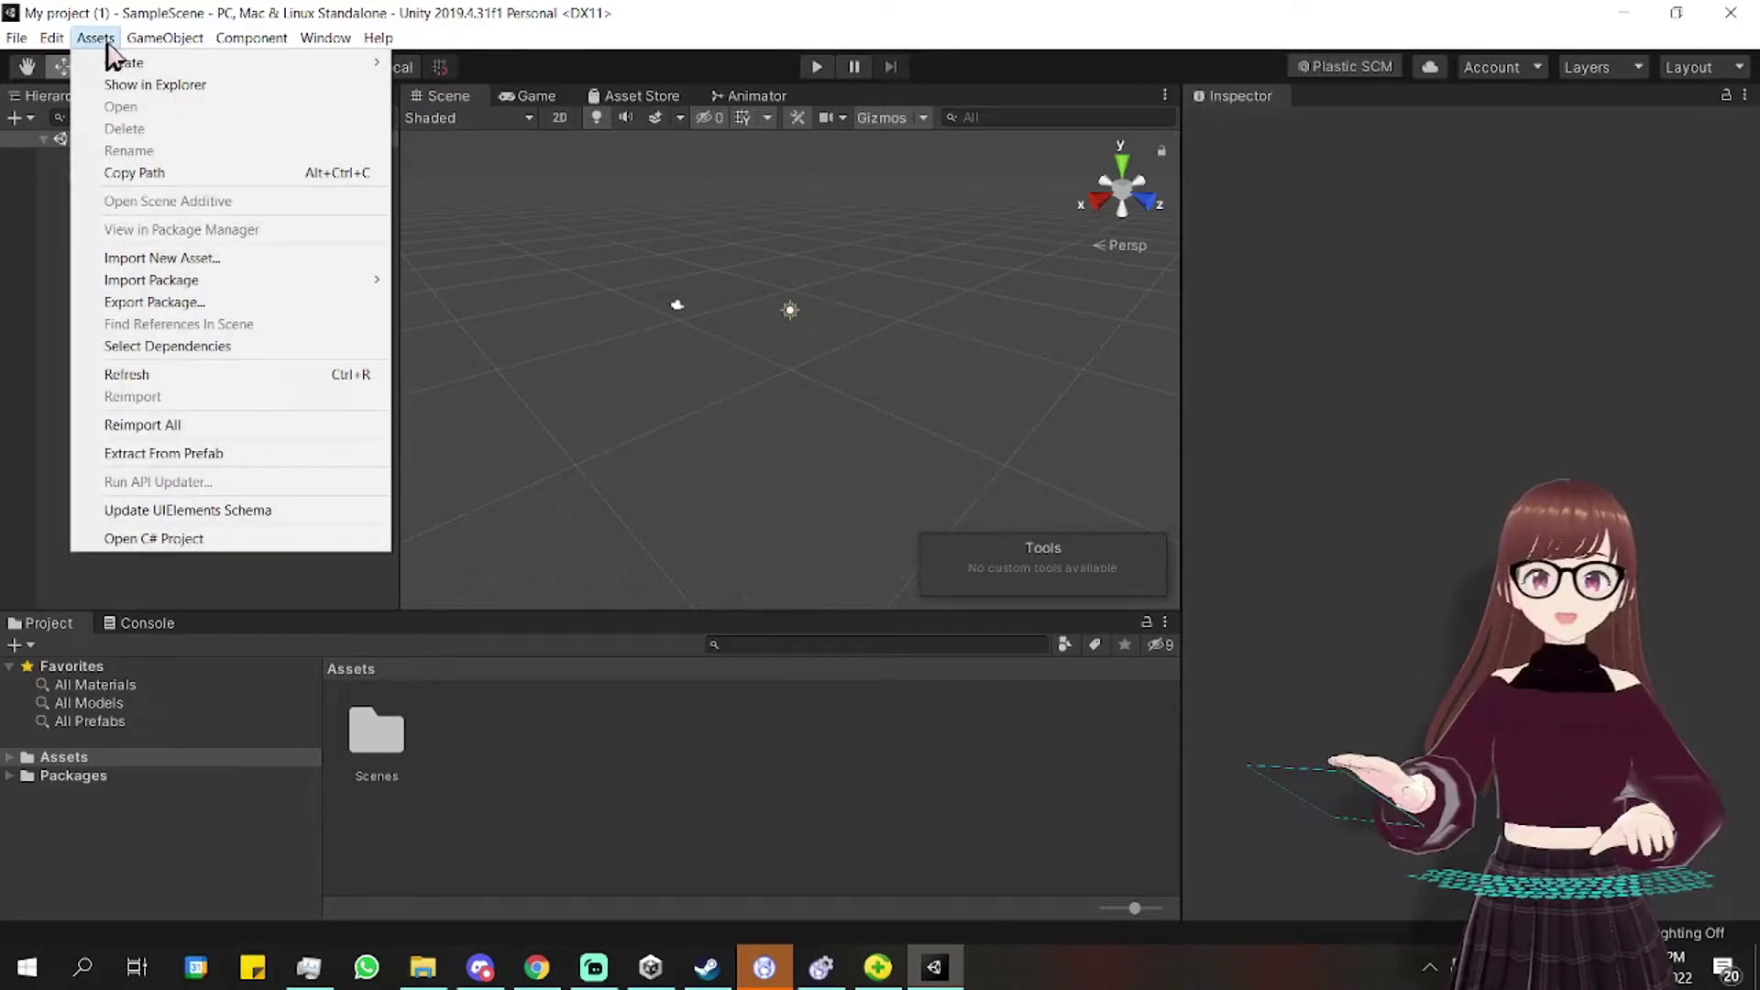
{"action": "mouse_move", "coordinate": [267, 287]}
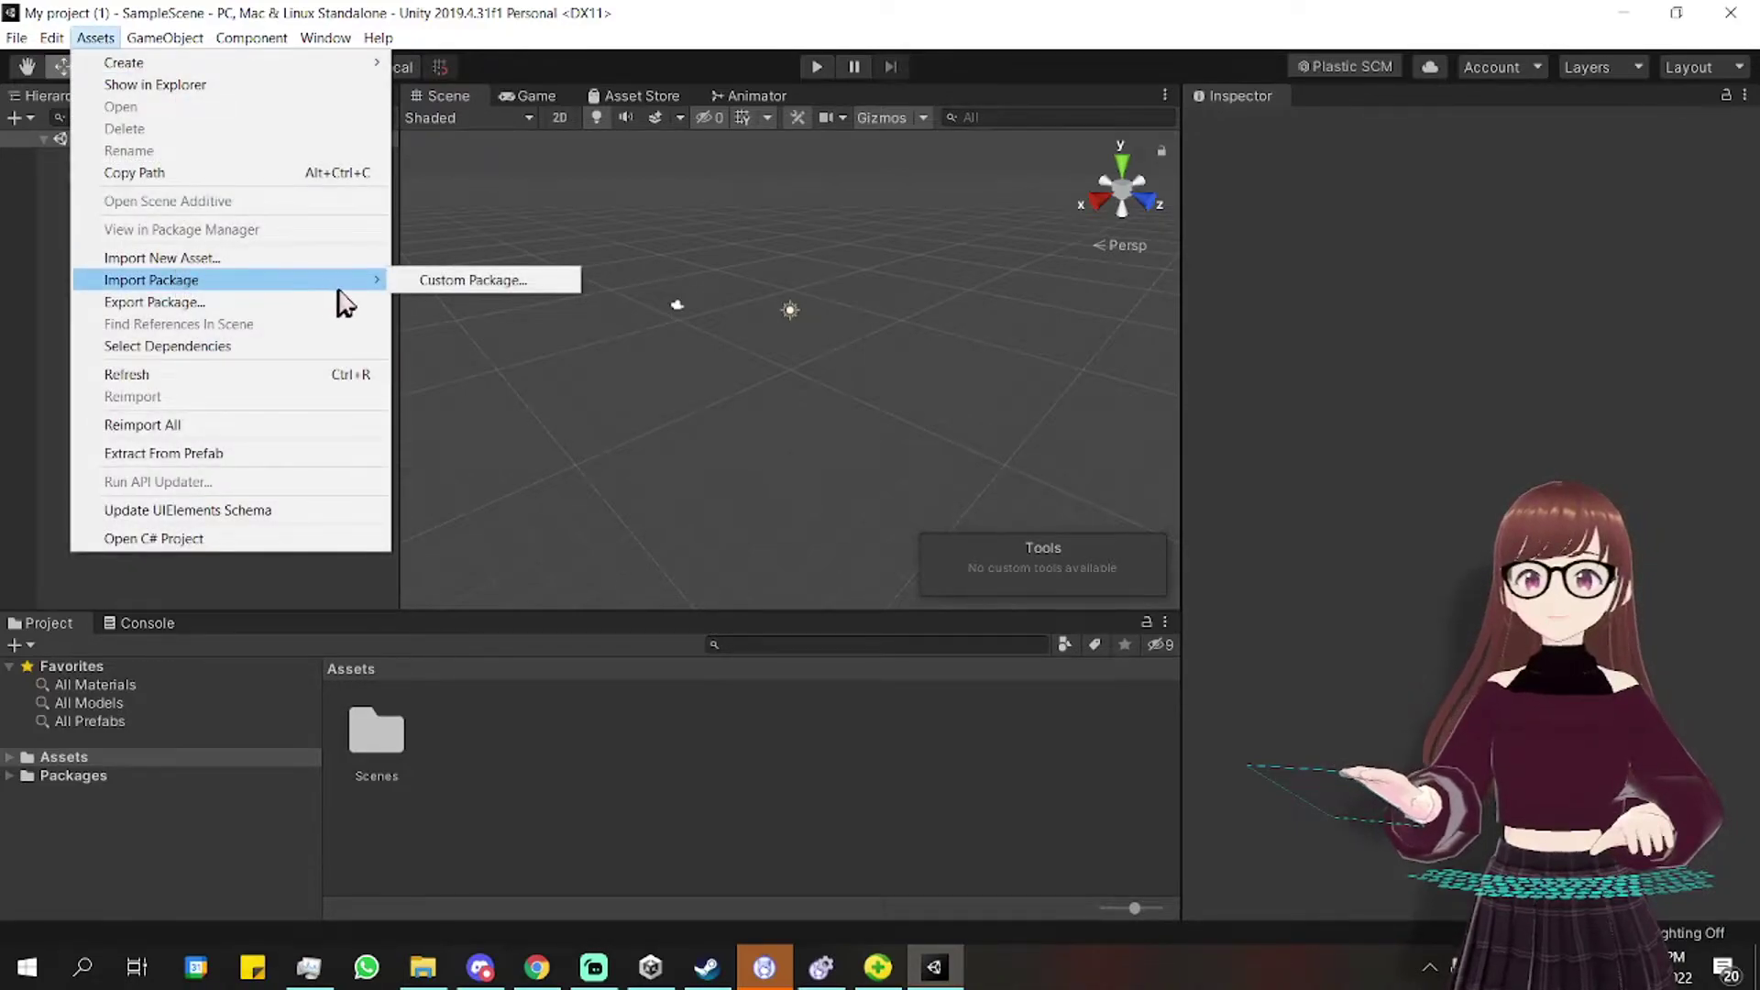
{"action": "left_click", "coordinate": [448, 282]}
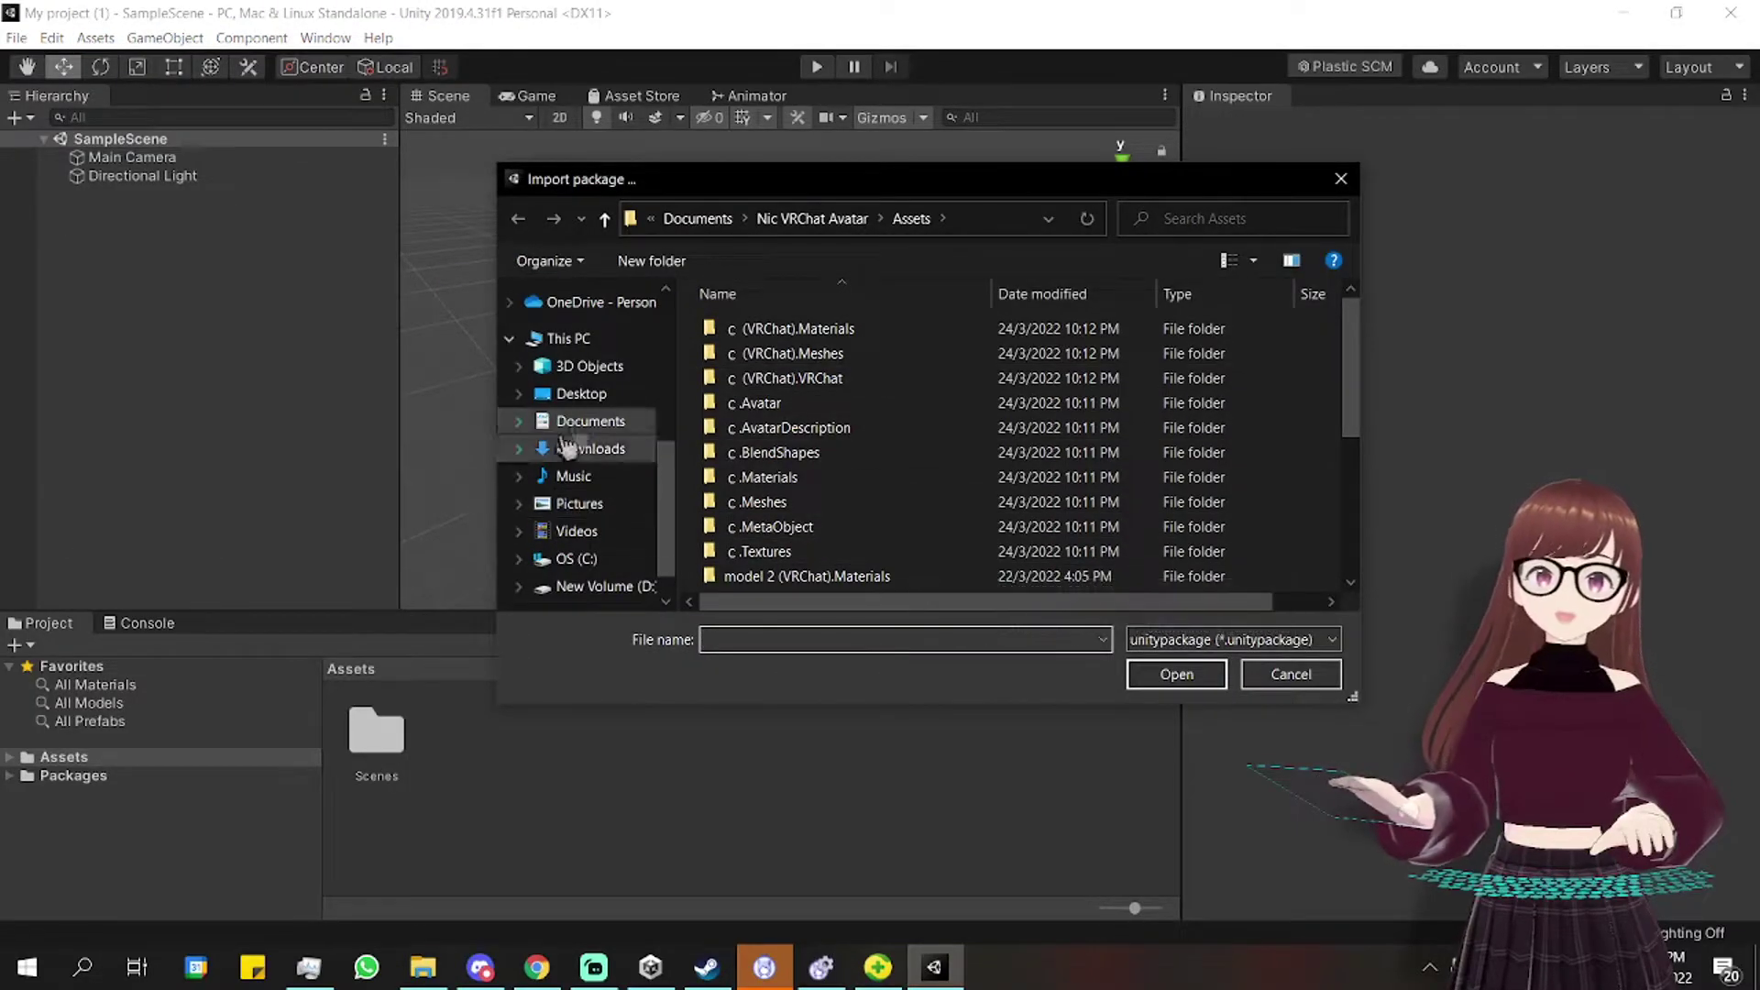
{"action": "left_click", "coordinate": [600, 338]}
{"action": "scroll", "coordinate": [1086, 535], "scroll_direction": "down", "scroll_amount": 2}
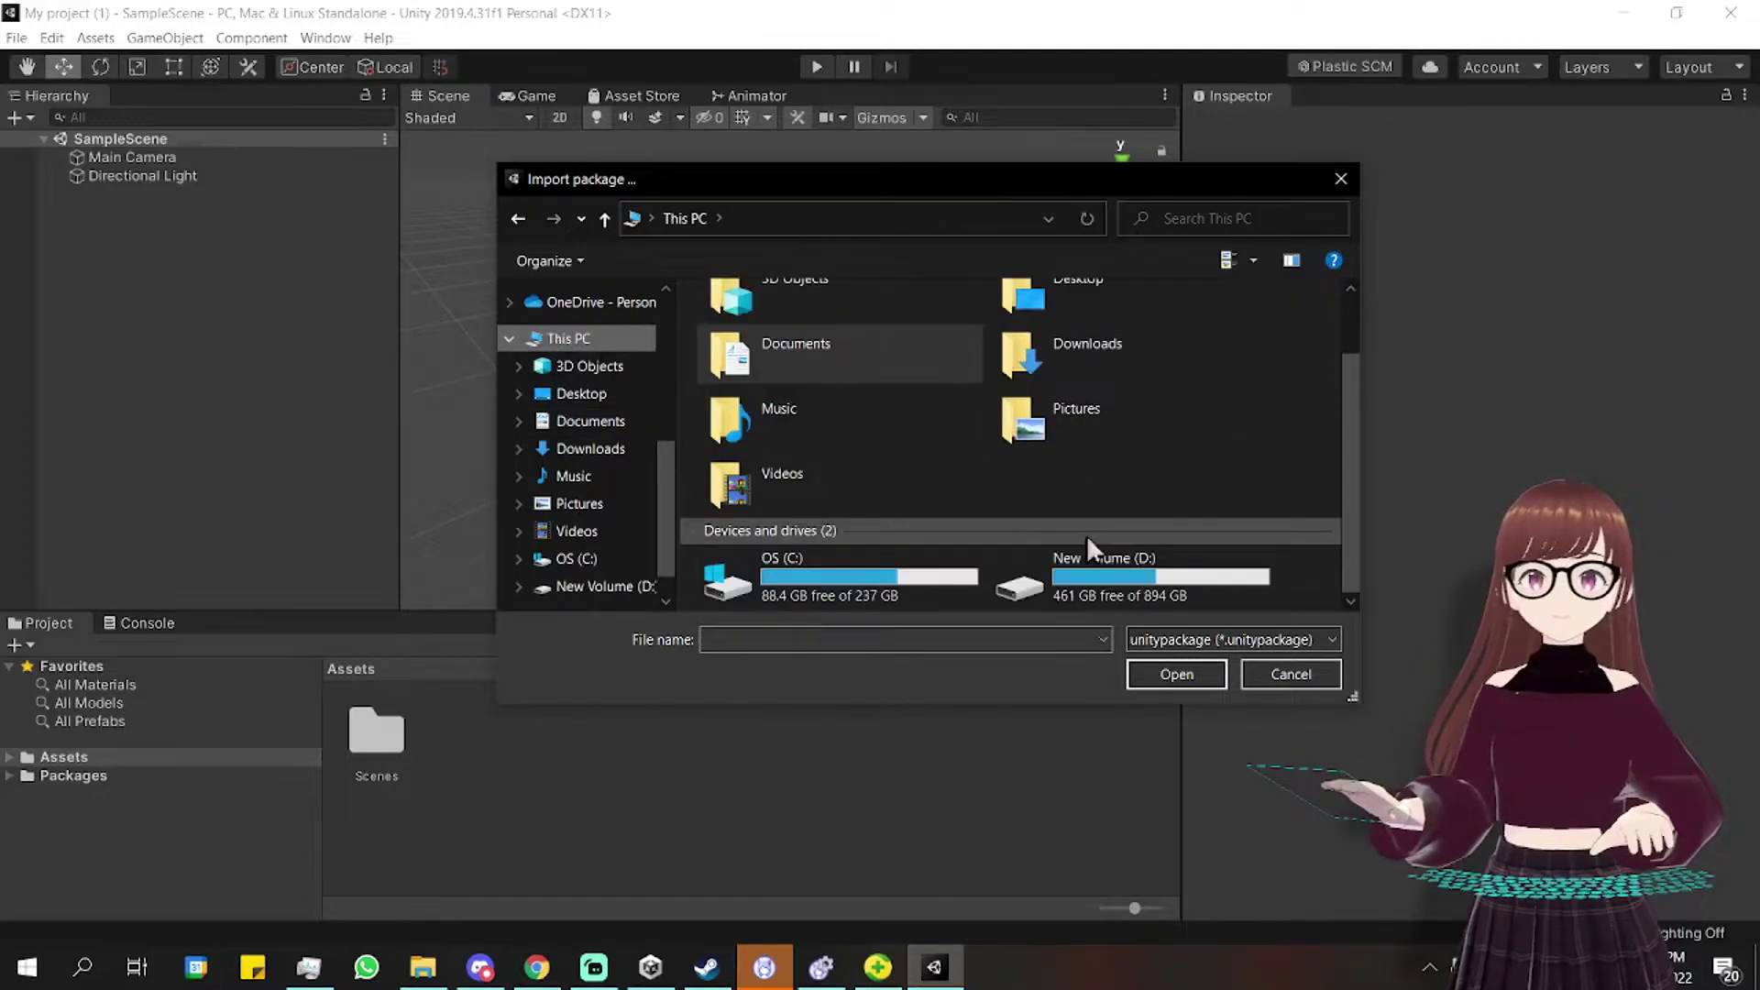
{"action": "double_click", "coordinate": [1198, 586]}
{"action": "scroll", "coordinate": [935, 458], "scroll_direction": "down", "scroll_amount": 3}
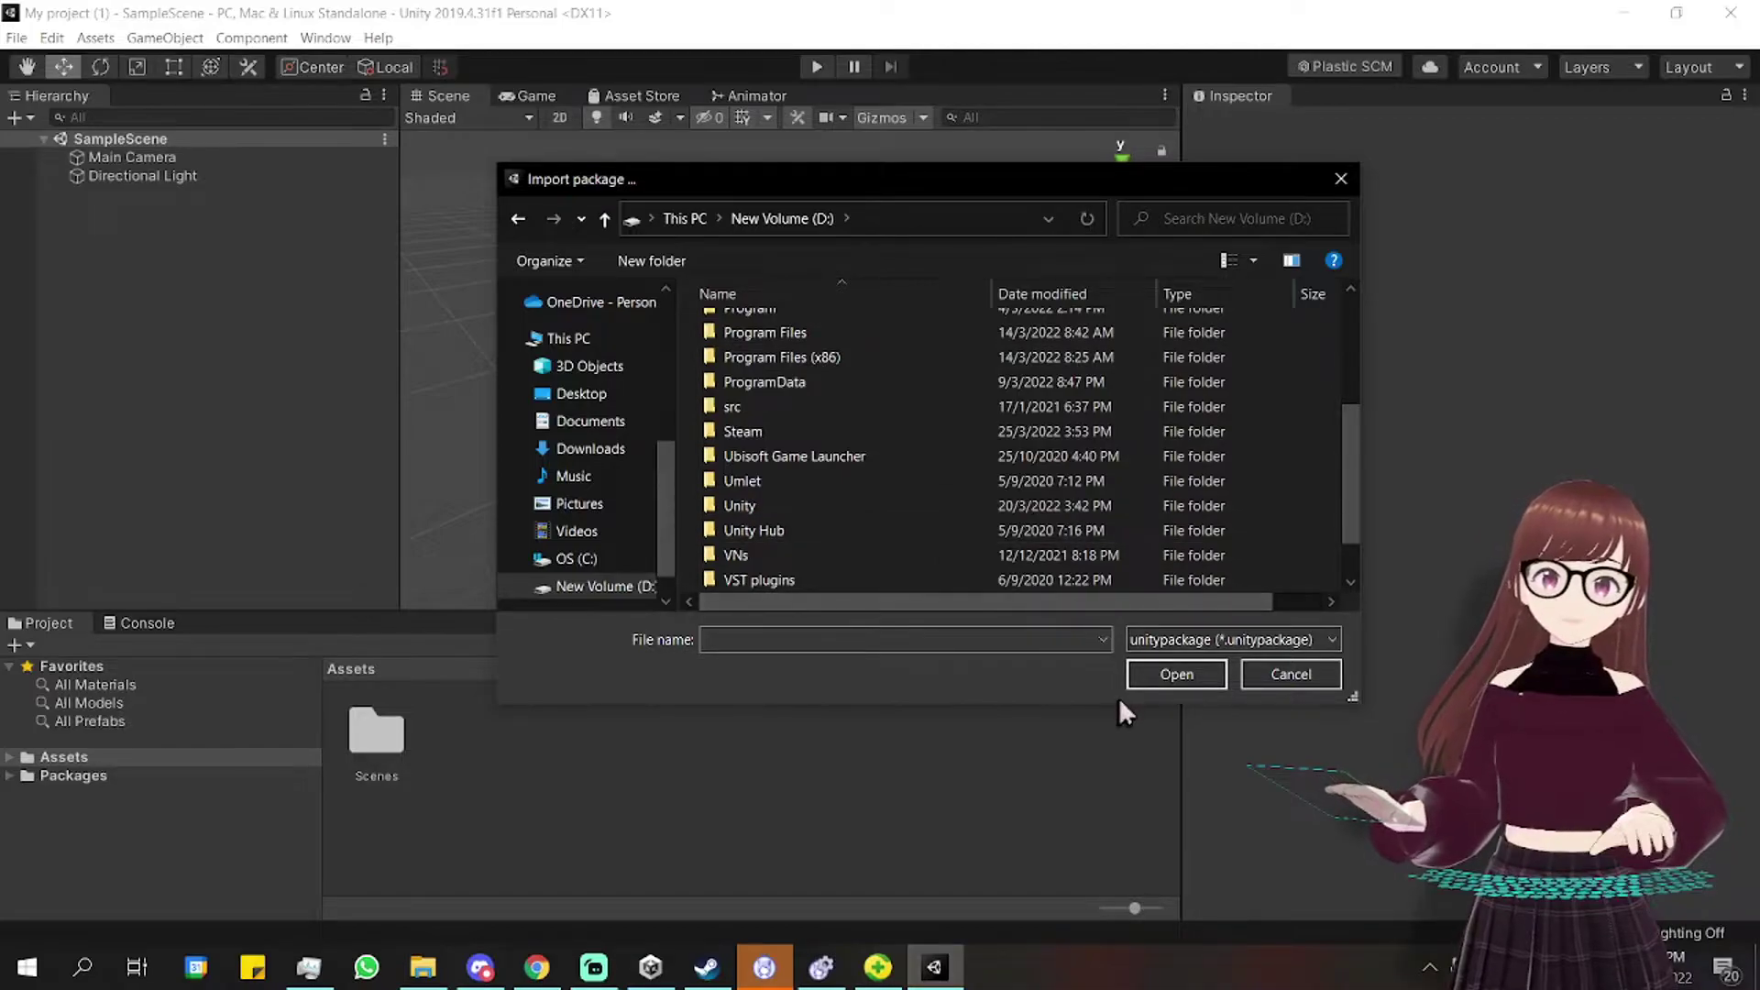
{"action": "double_click", "coordinate": [896, 516]}
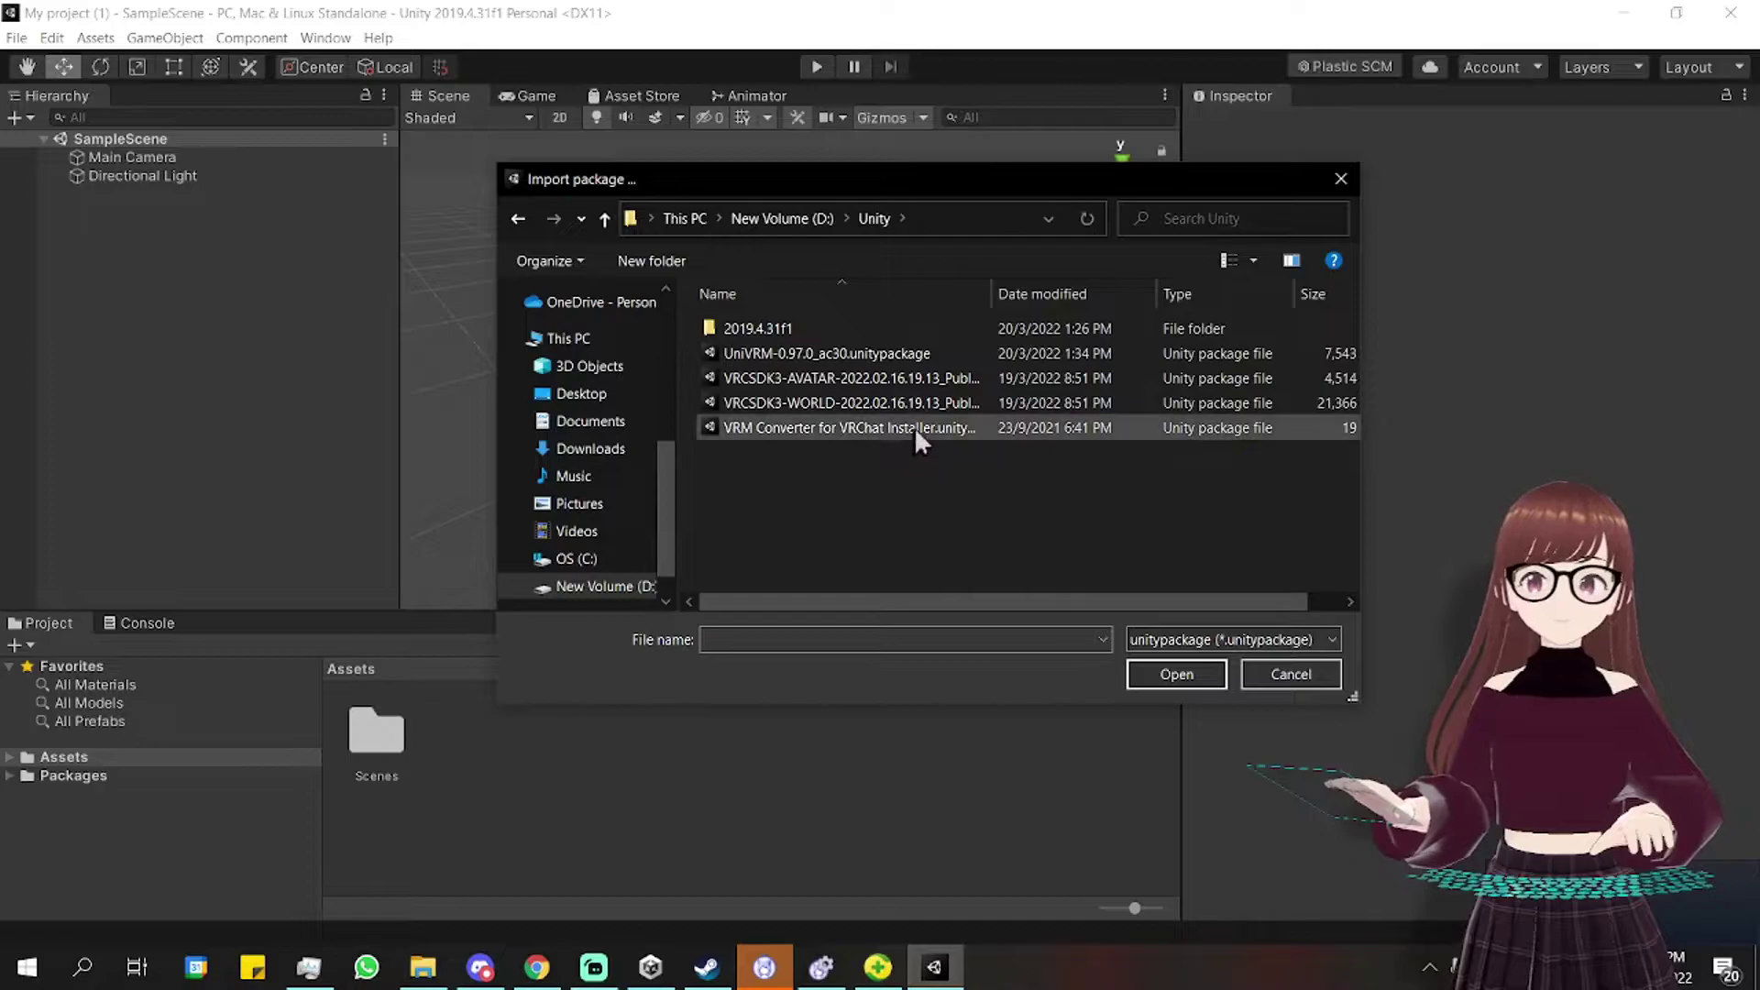
{"action": "left_click", "coordinate": [950, 383]}
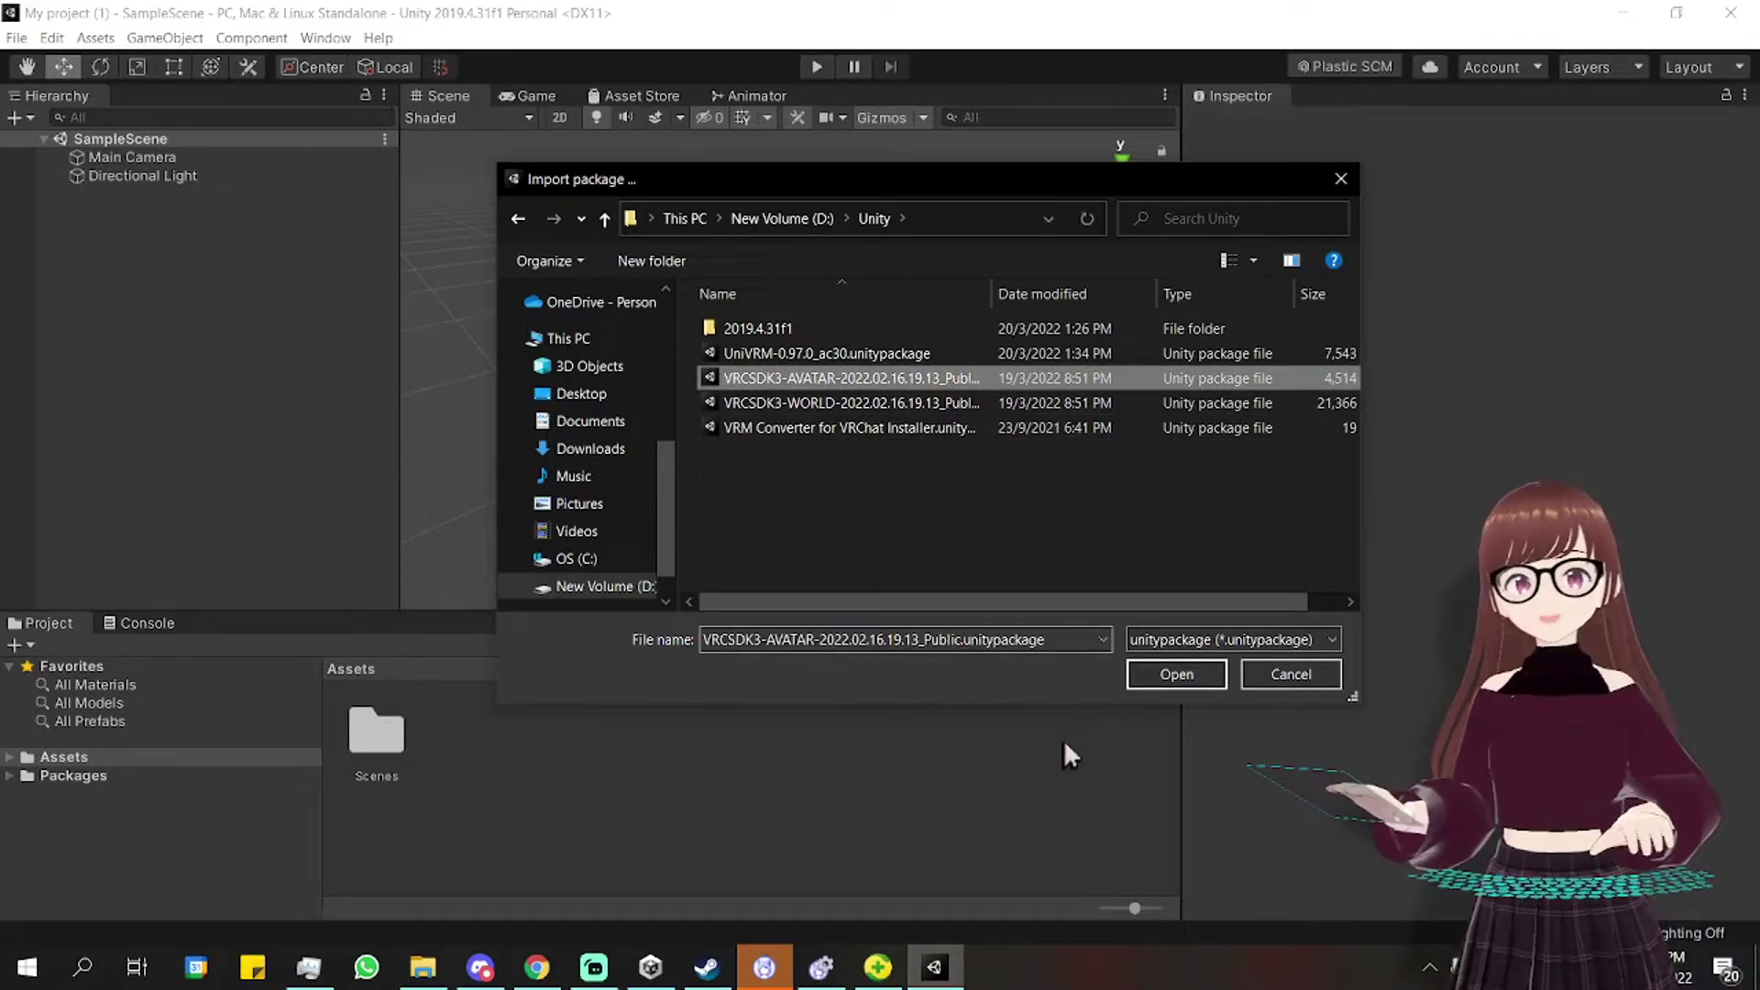
{"action": "left_click", "coordinate": [1177, 674]}
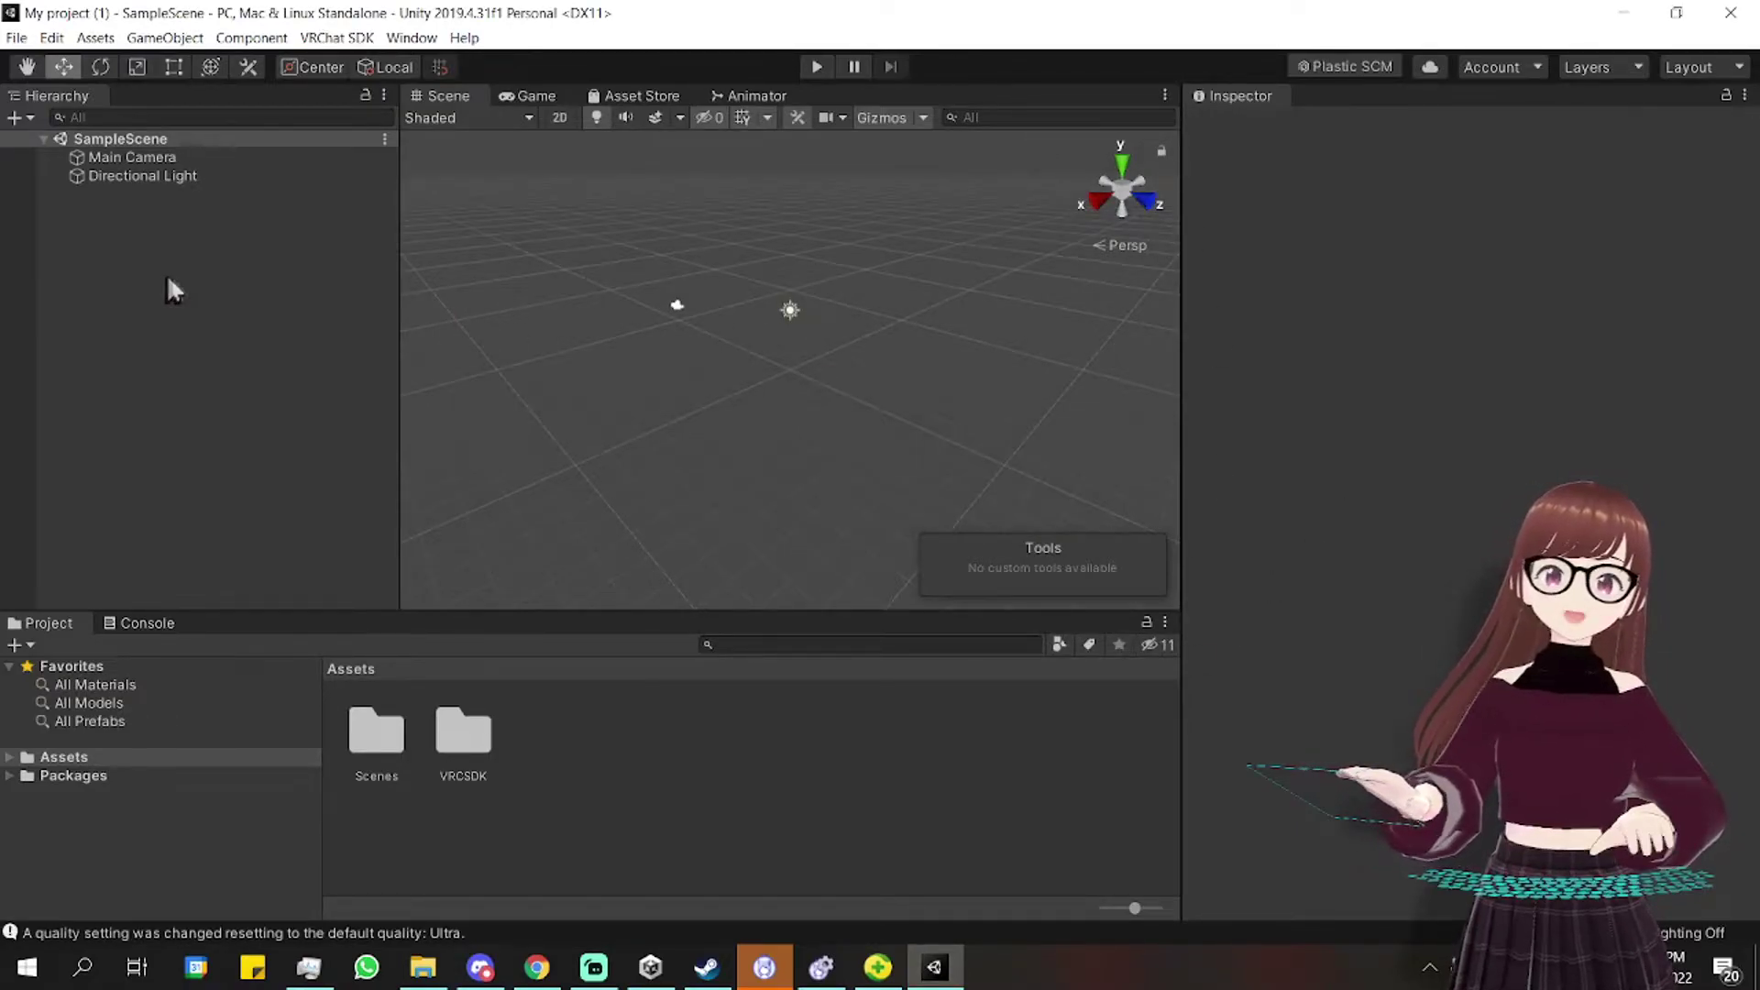
Import all contents of VRM Converter for VRChat Installer.unitypackage as a custom package.
{"action": "left_click", "coordinate": [95, 38]}
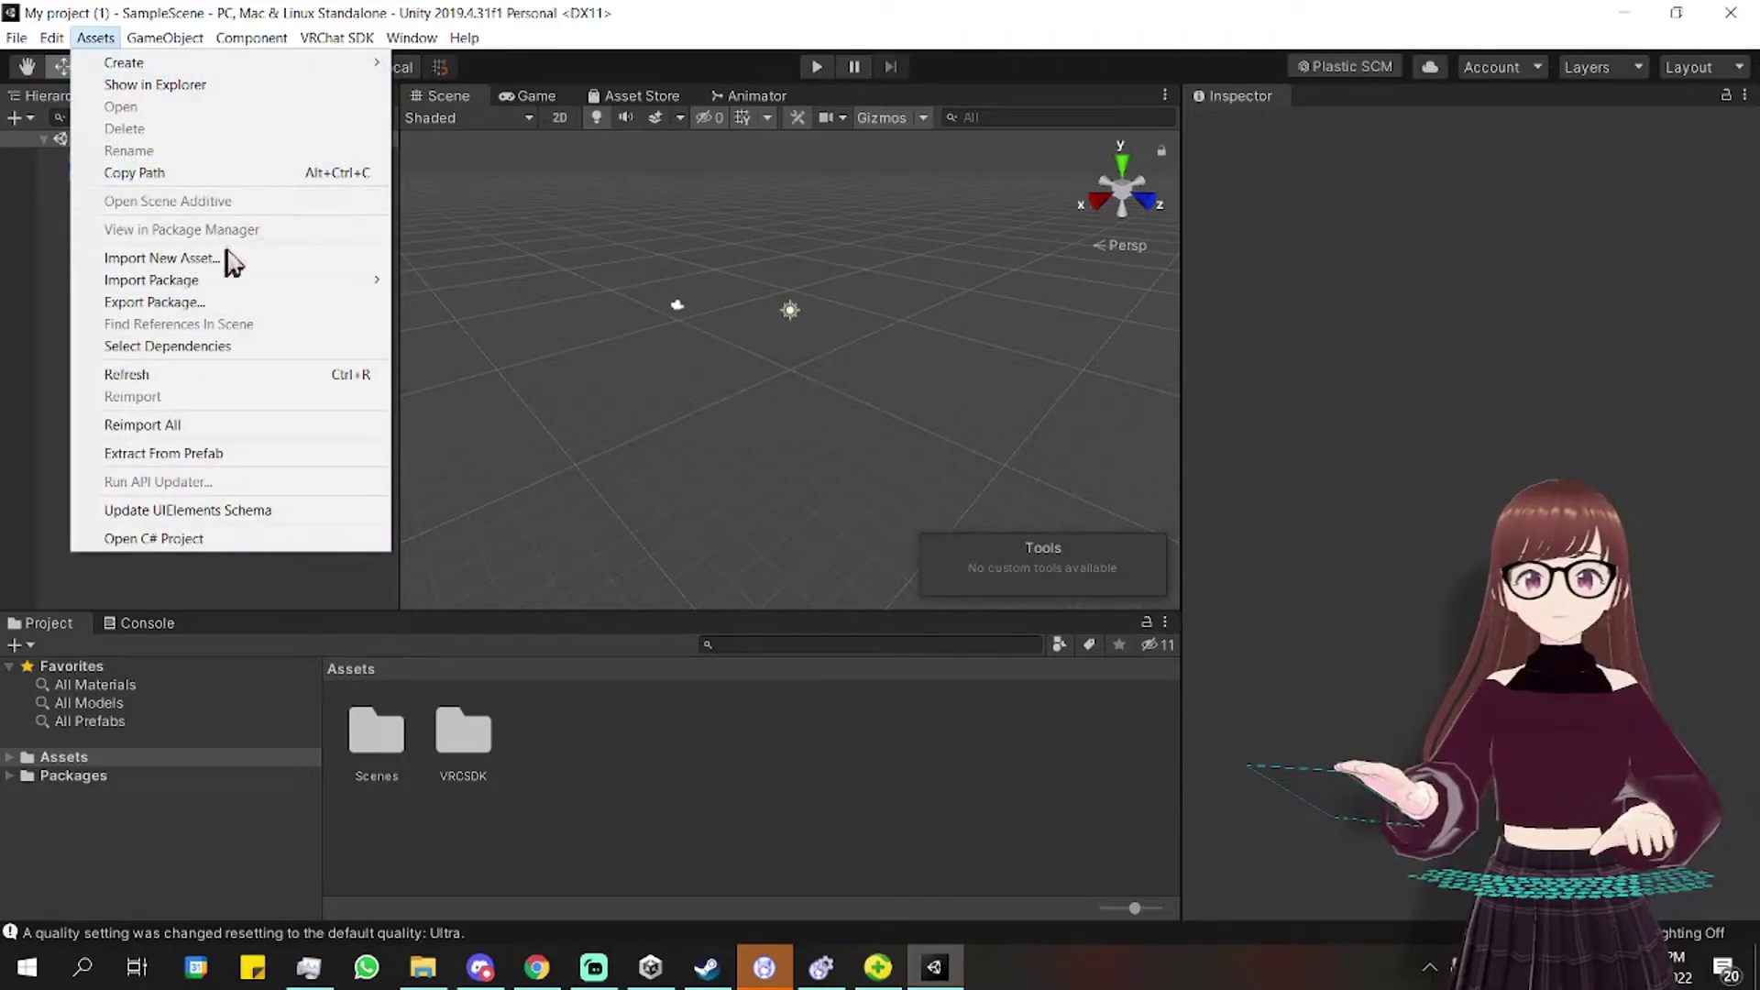
{"action": "mouse_move", "coordinate": [230, 280]}
{"action": "left_click", "coordinate": [458, 279]}
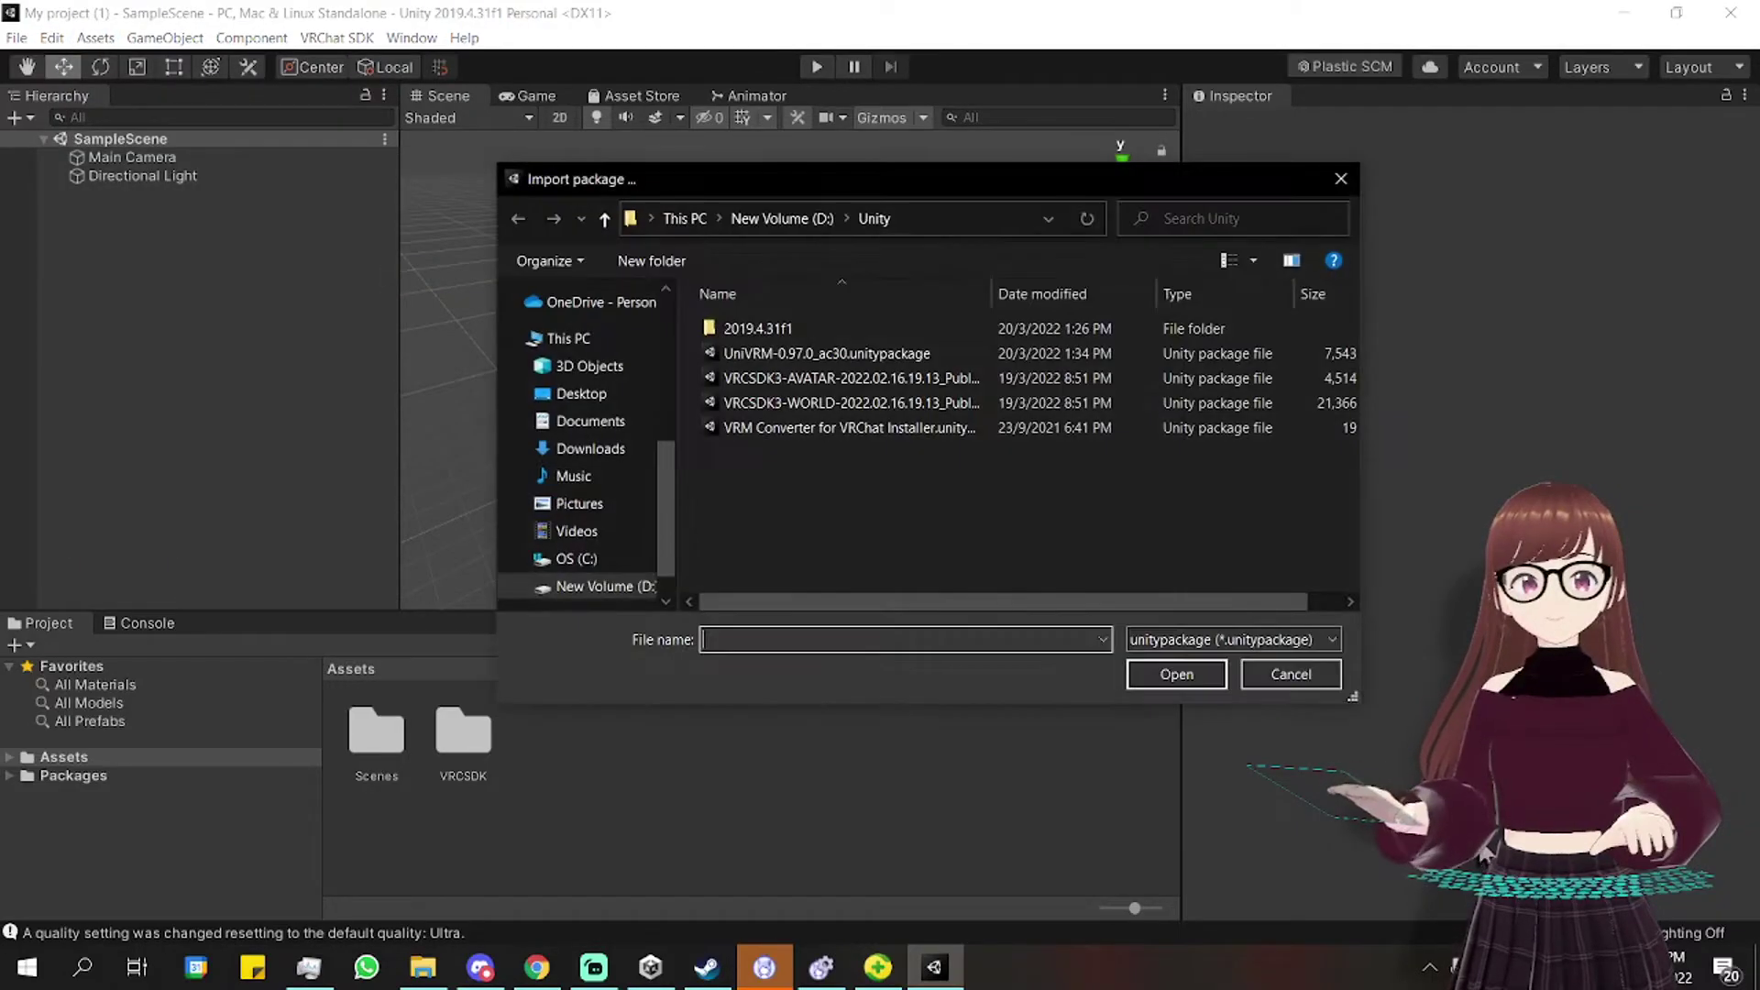
{"action": "left_click", "coordinate": [867, 432]}
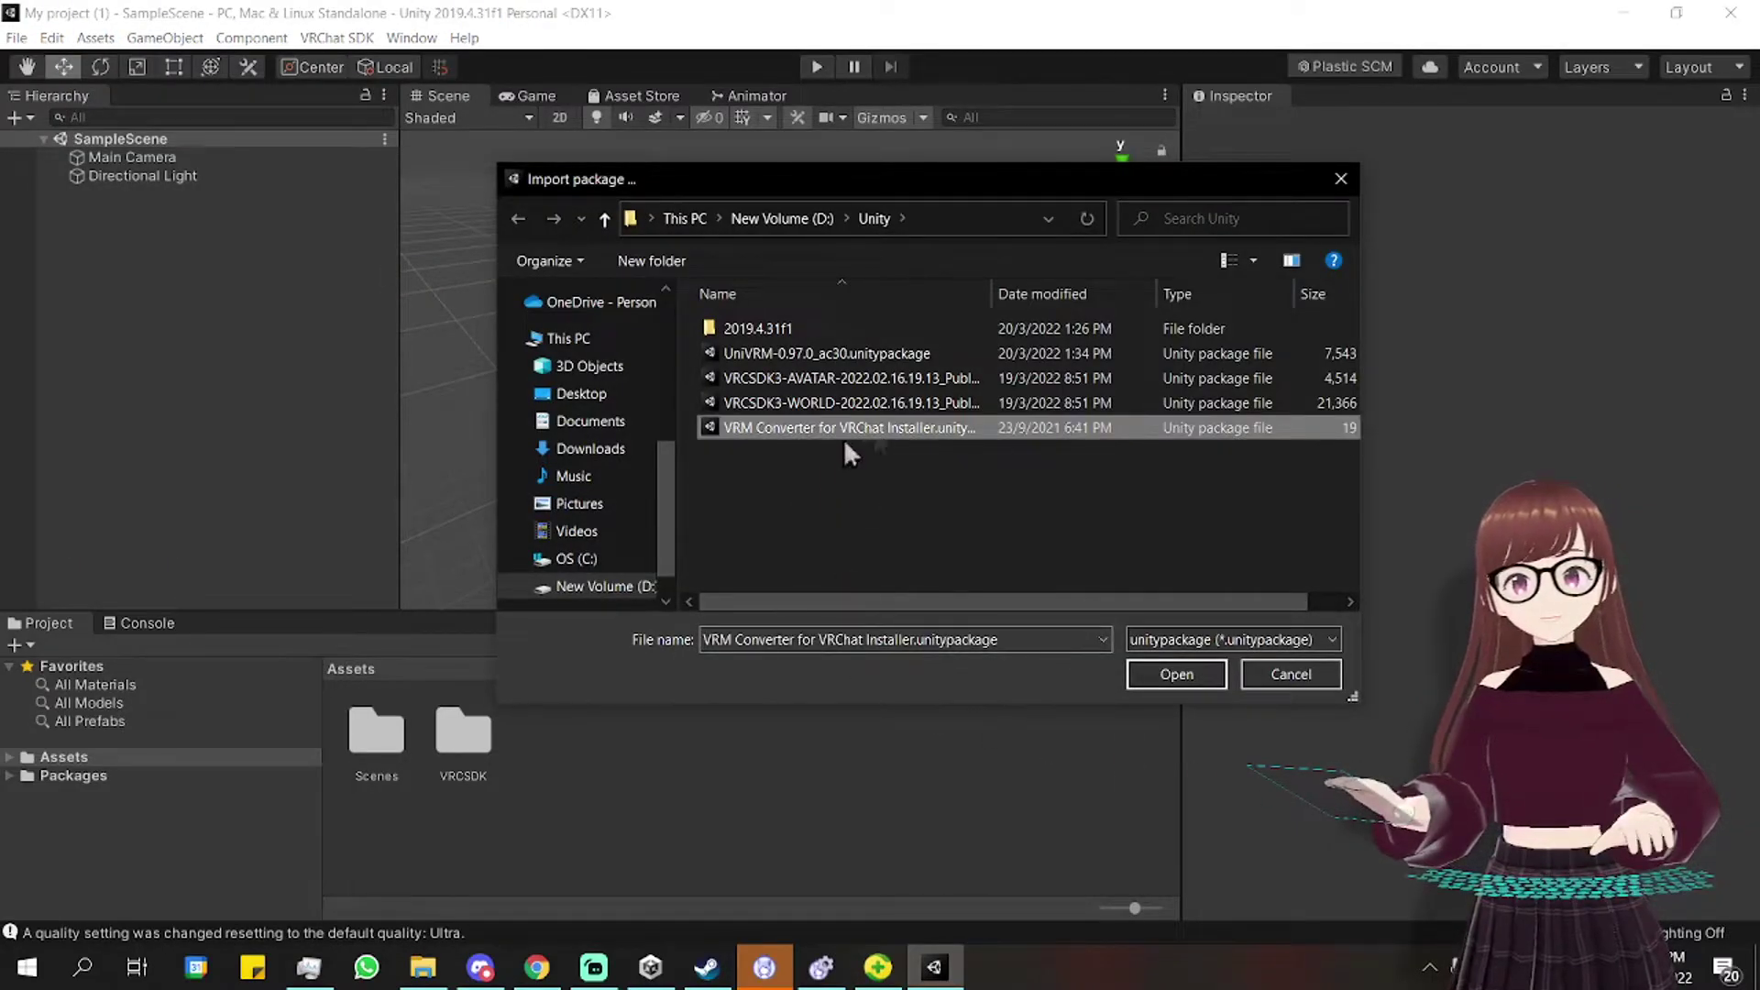
{"action": "left_click", "coordinate": [1174, 674]}
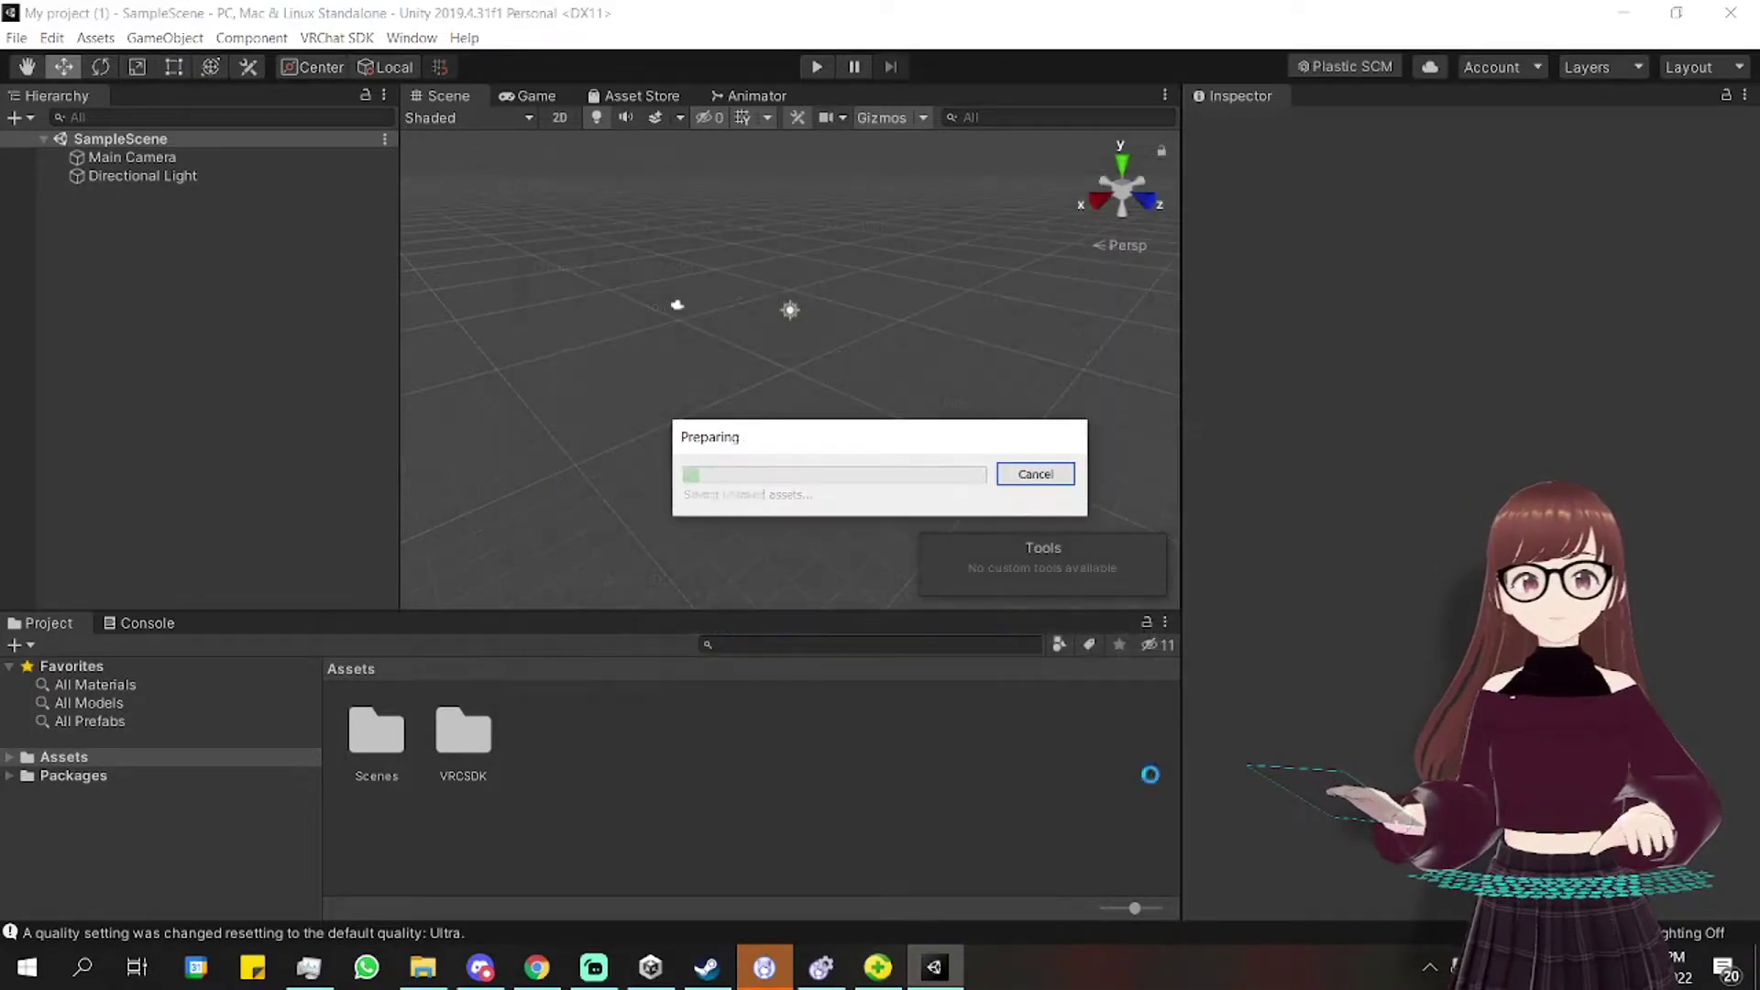
{"action": "left_click", "coordinate": [669, 738]}
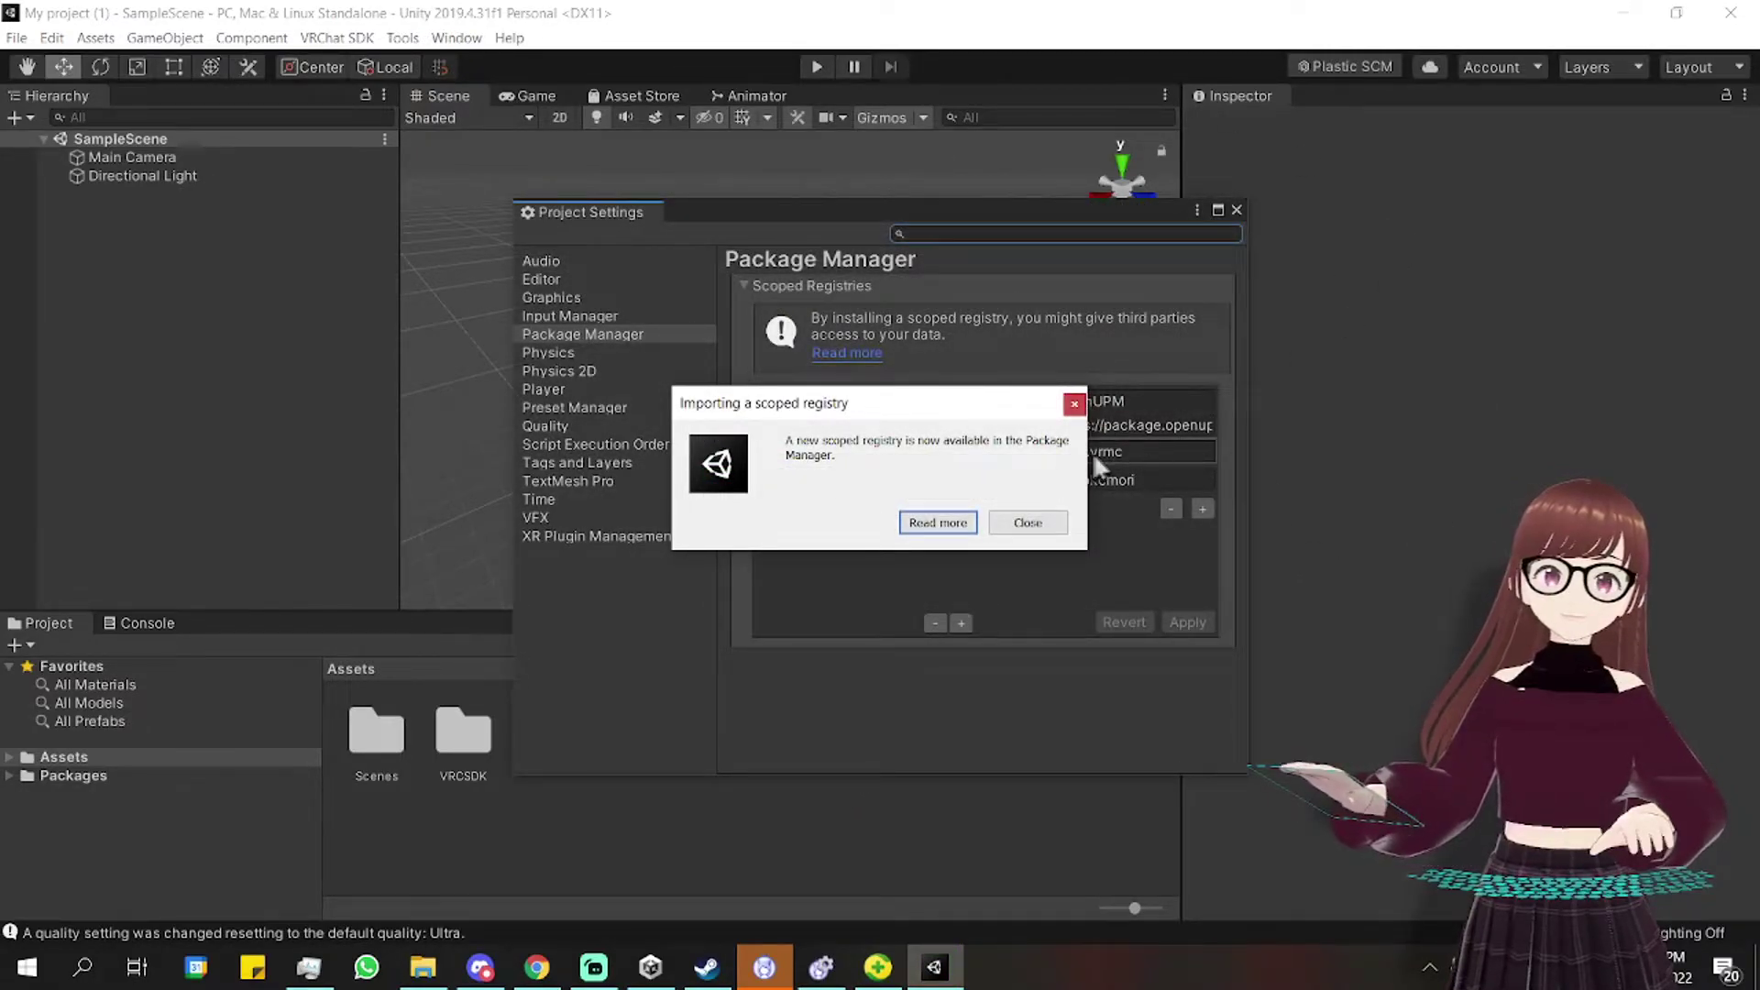
Dismiss the scoped registry notice and close Project Settings.
{"action": "left_click", "coordinate": [1027, 522]}
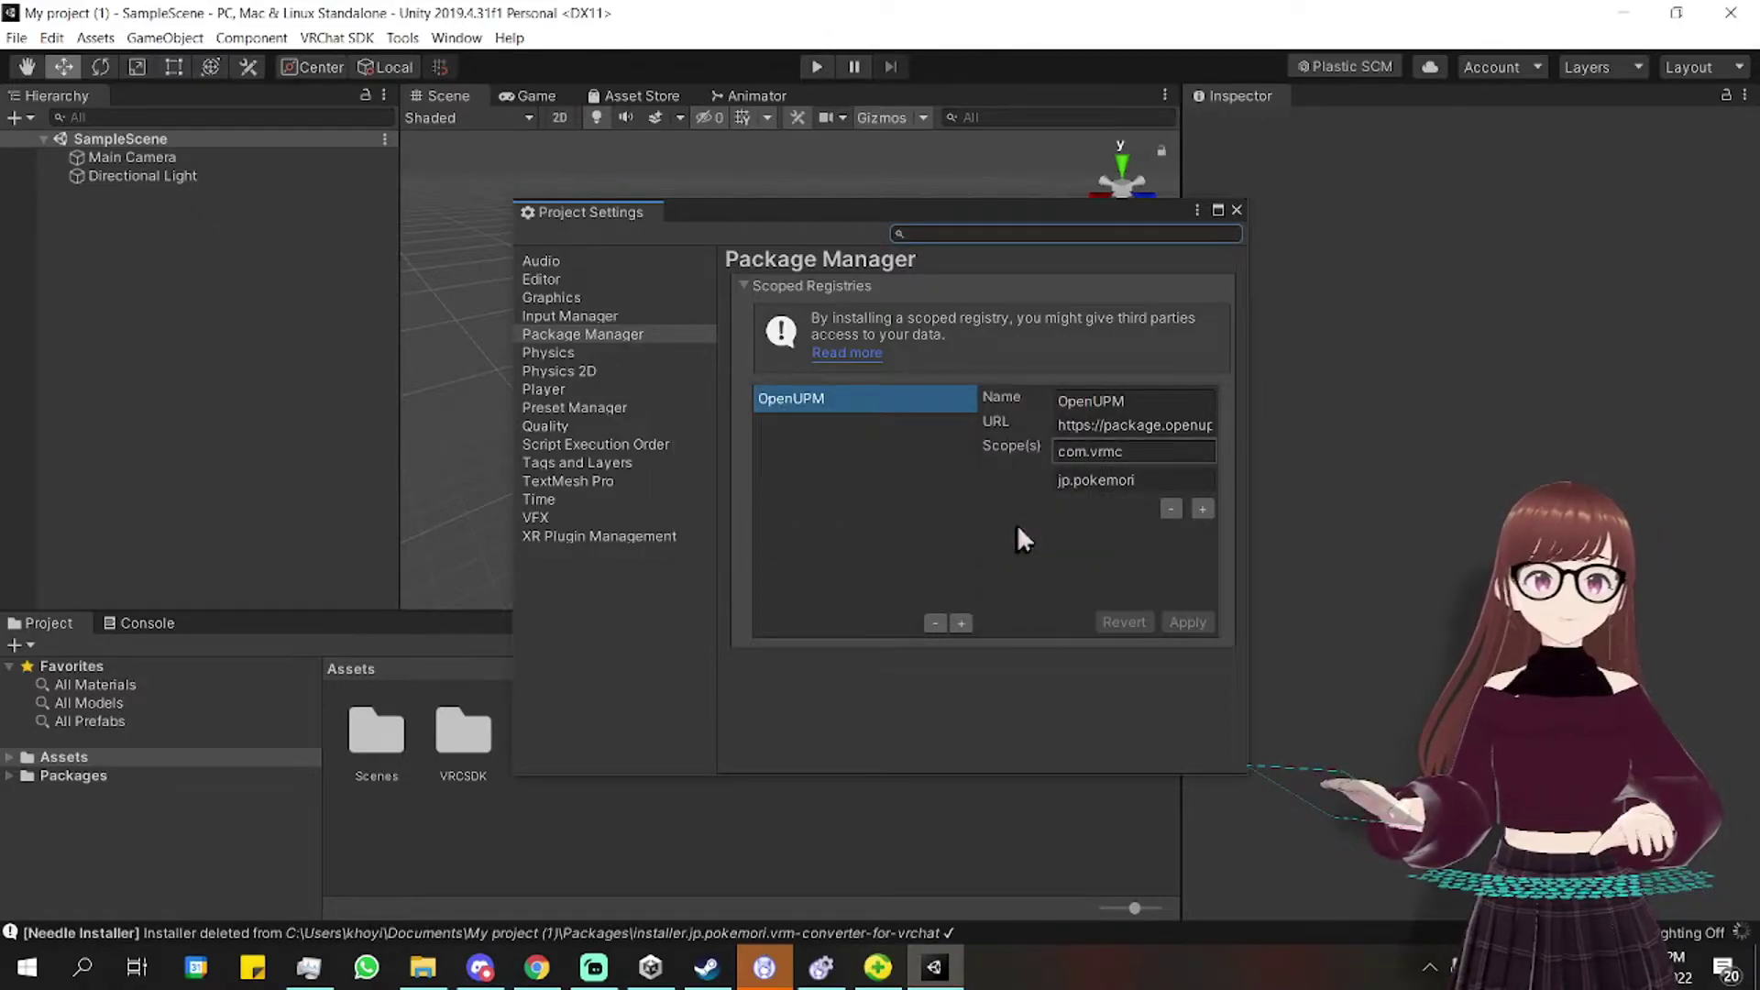
{"action": "left_click", "coordinate": [1236, 210]}
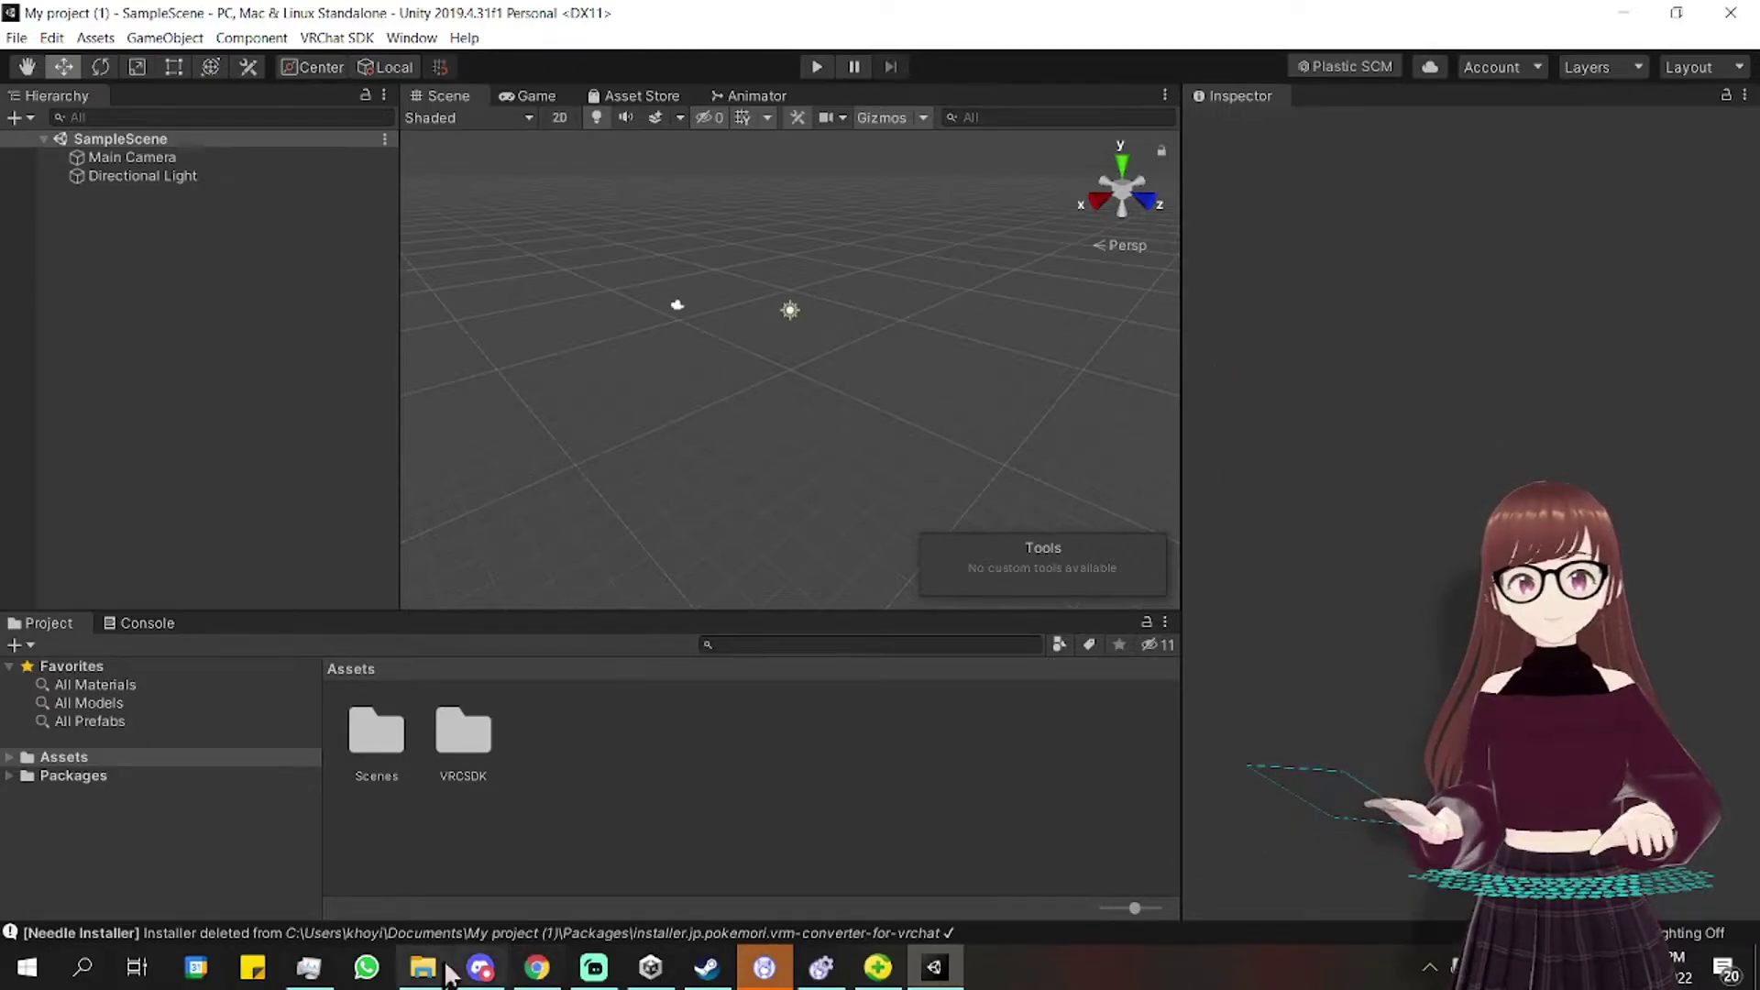
{"action": "mouse_move", "coordinate": [449, 973]}
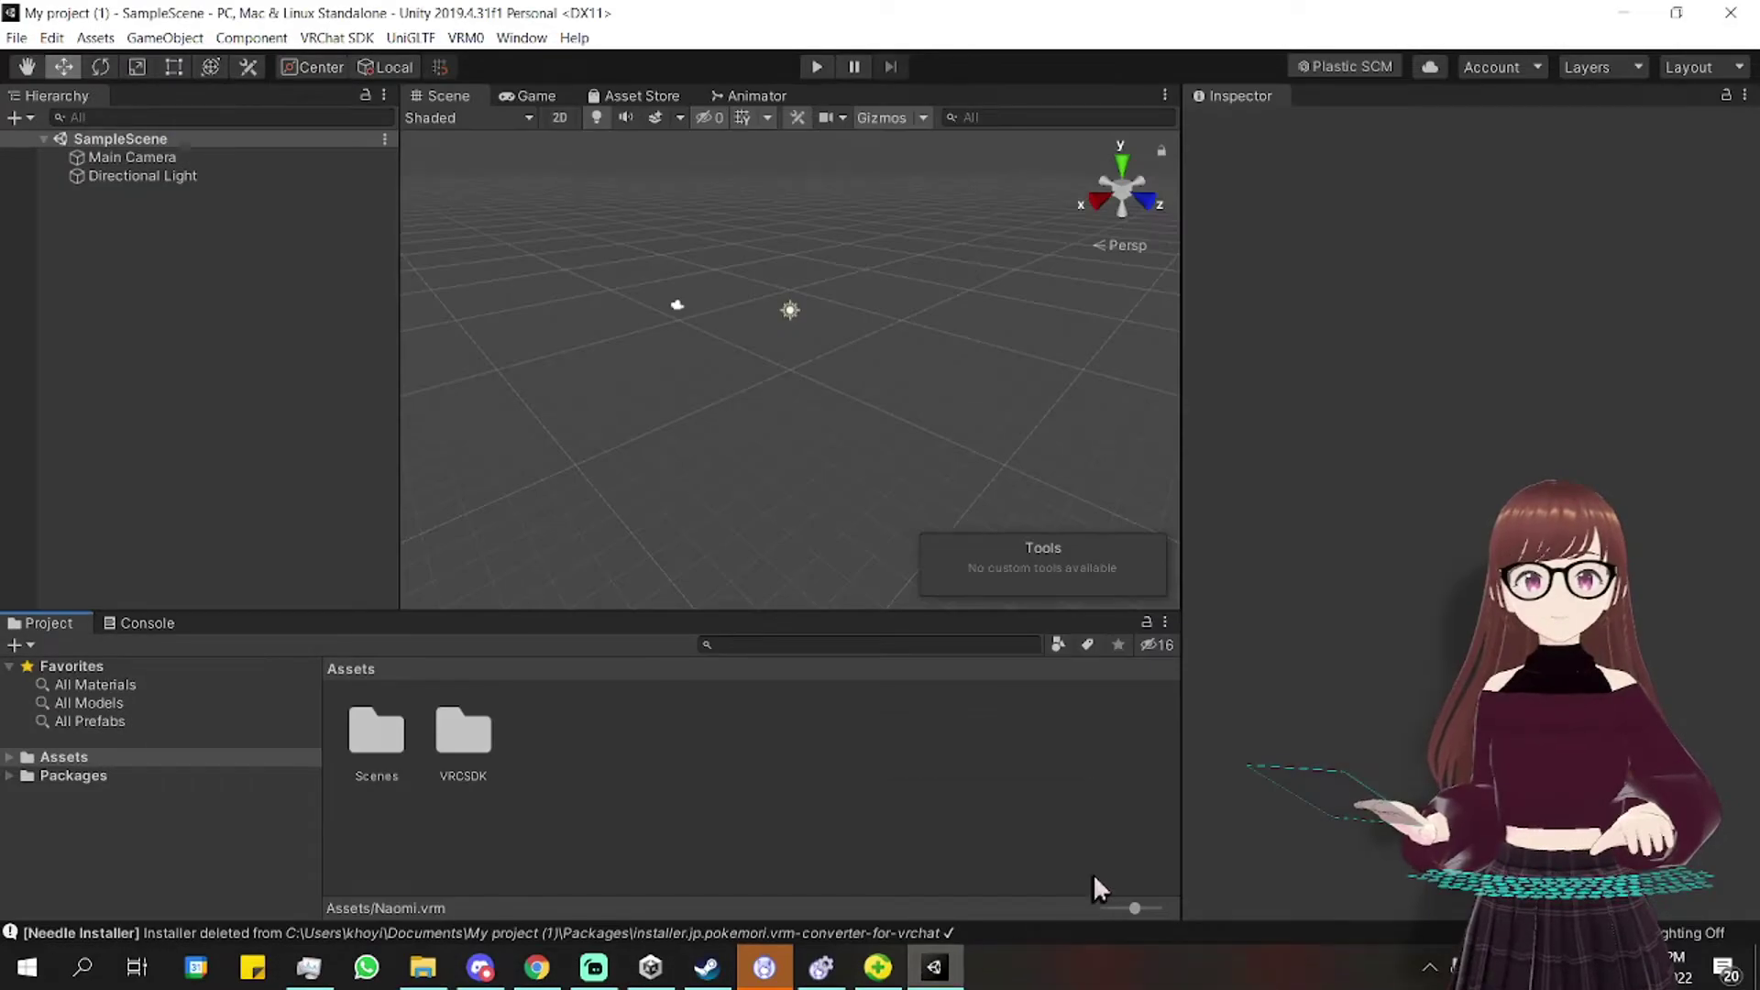
Drag Naomikho.vrm from the Naomi folder in File Explorer into Unity's Assets panel.
{"action": "left_click", "coordinate": [438, 979]}
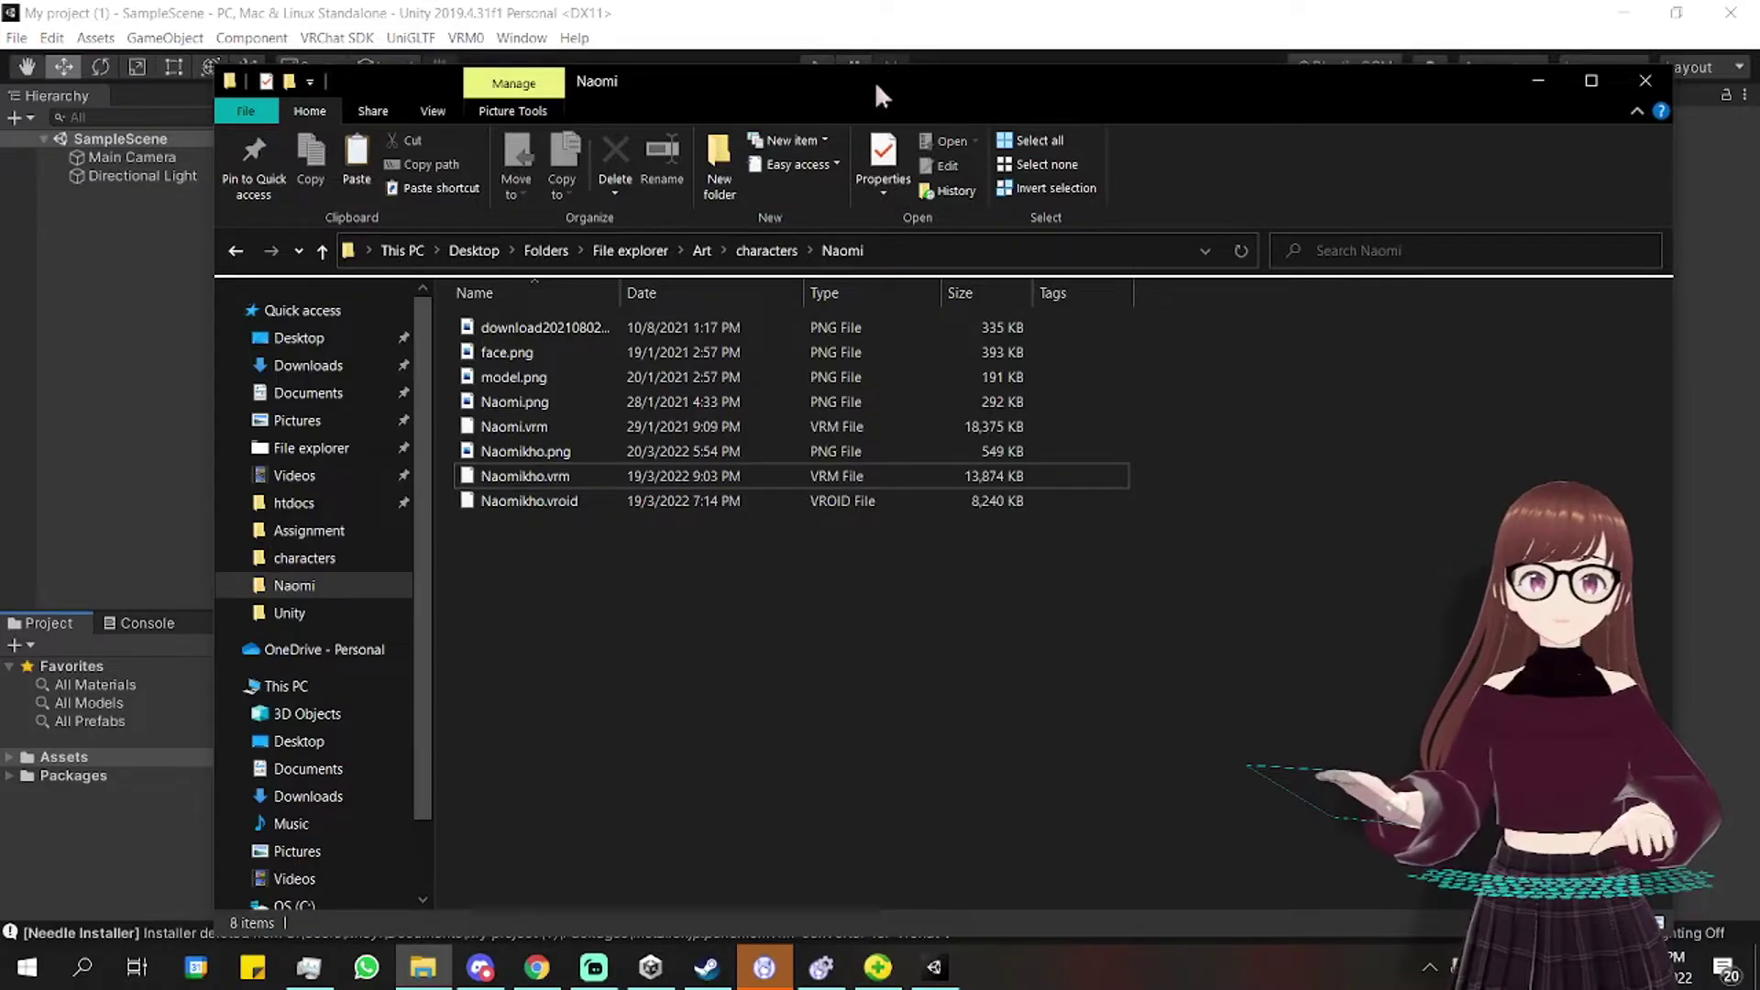
{"action": "left_click_drag", "start_coordinate": [874, 81], "coordinate": [1570, 113]}
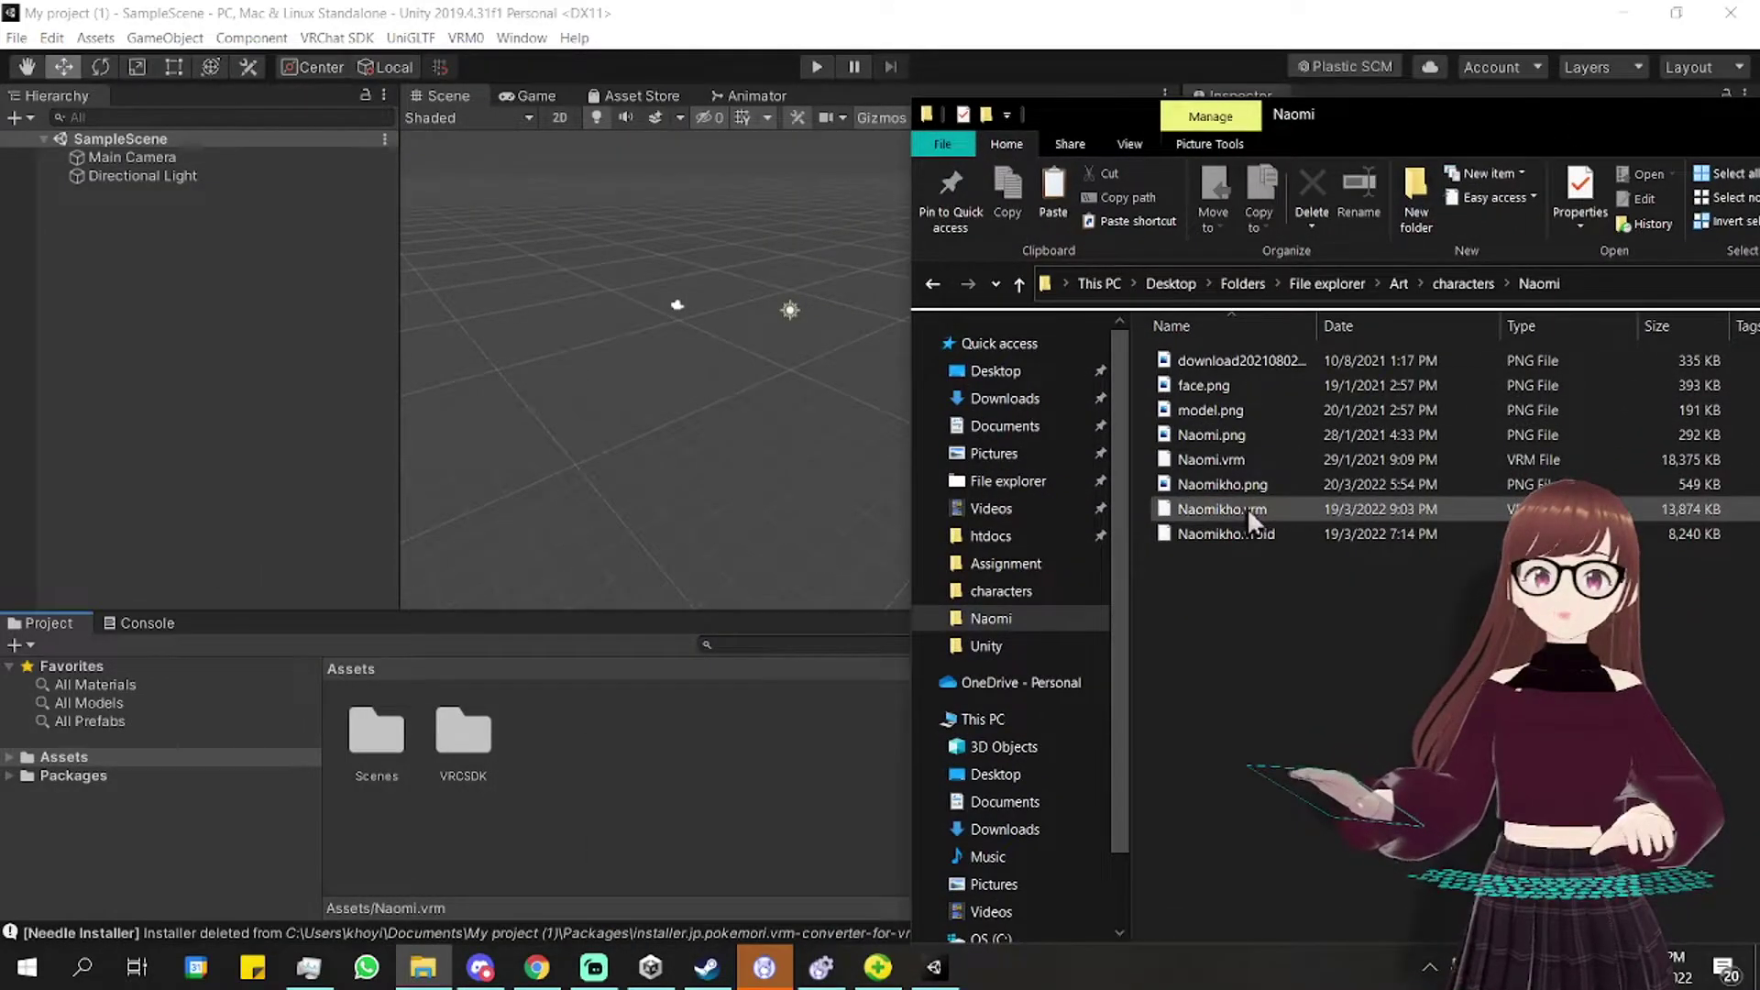
{"action": "left_click_drag", "start_coordinate": [1246, 508], "coordinate": [784, 871]}
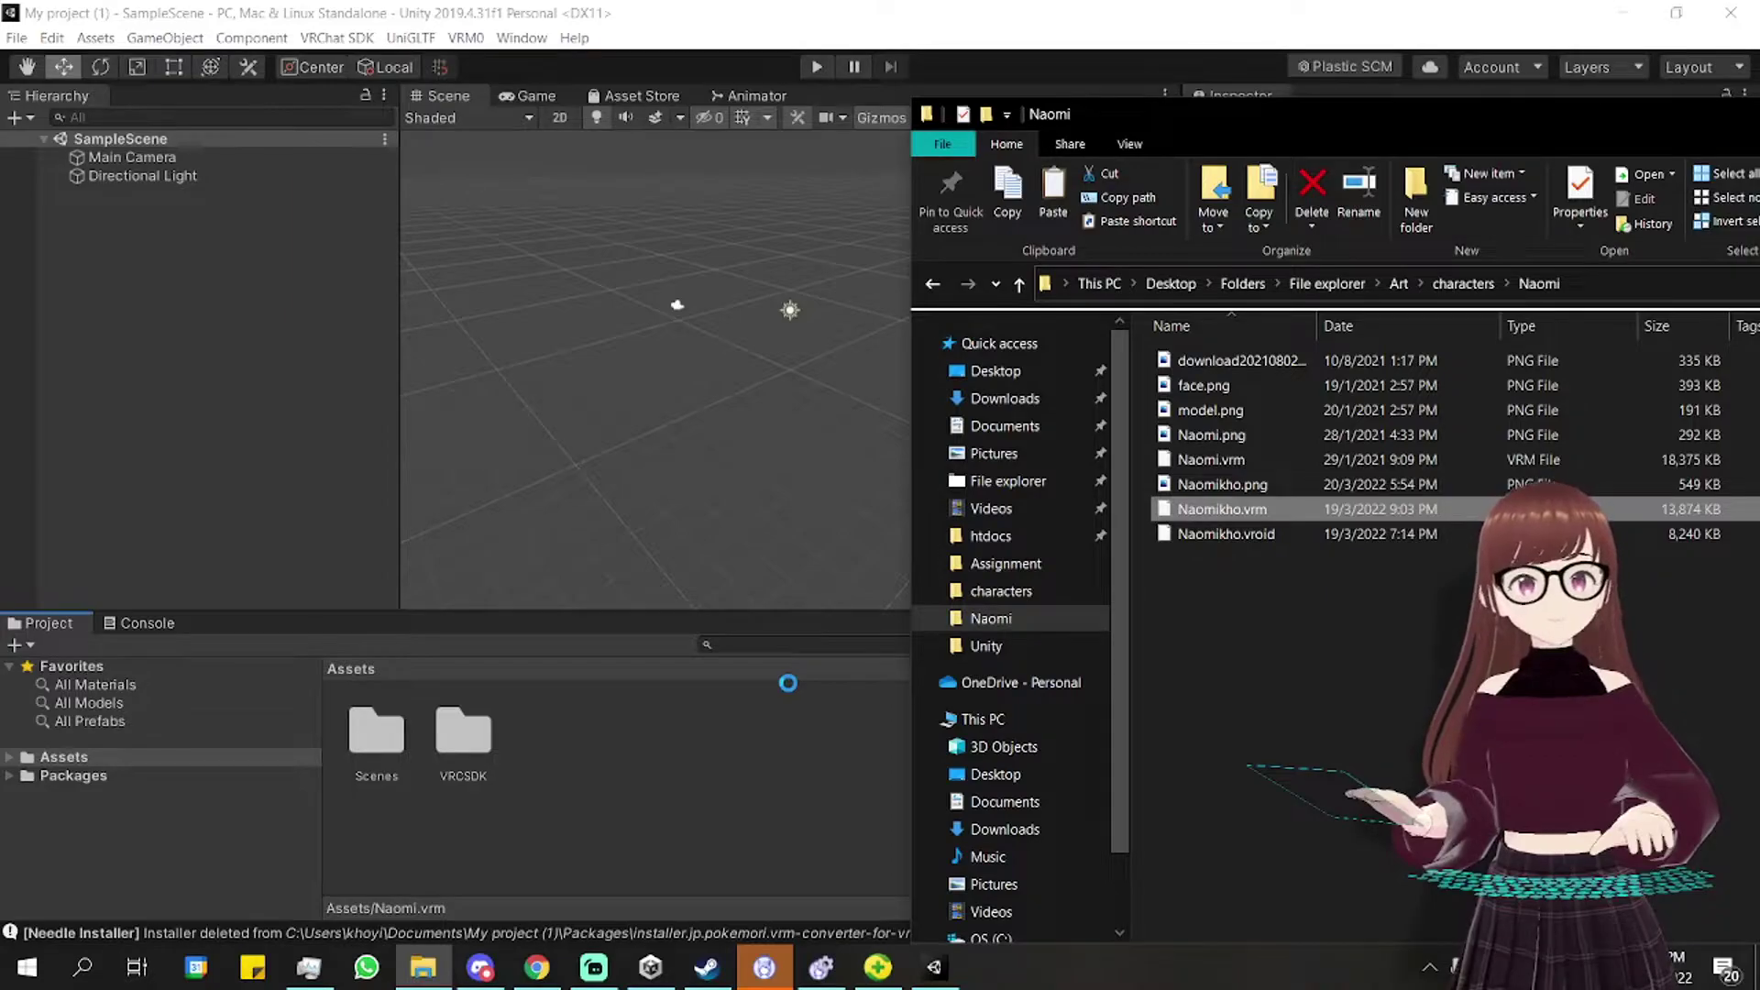
{"action": "left_click", "coordinate": [925, 964]}
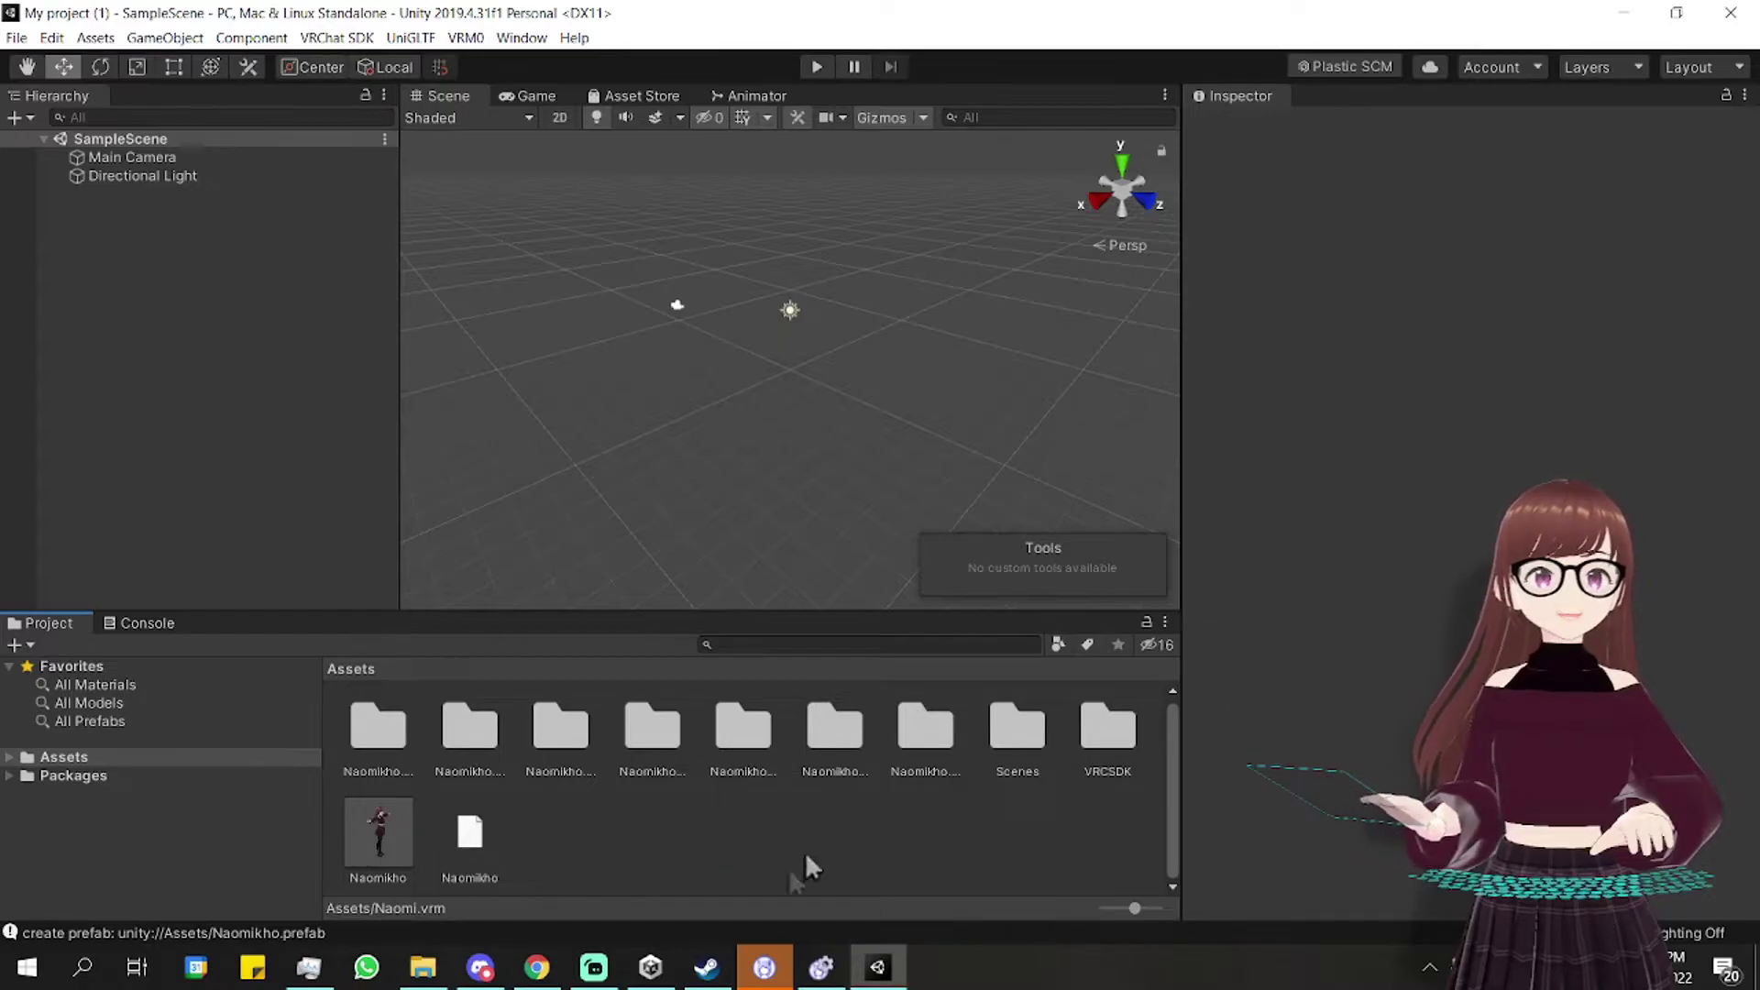
Run VRM0 > Duplicate and Convert for VRChat on the Naomikho prefab, saving Naomikho (VRChat).prefab.
{"action": "left_click", "coordinate": [405, 862]}
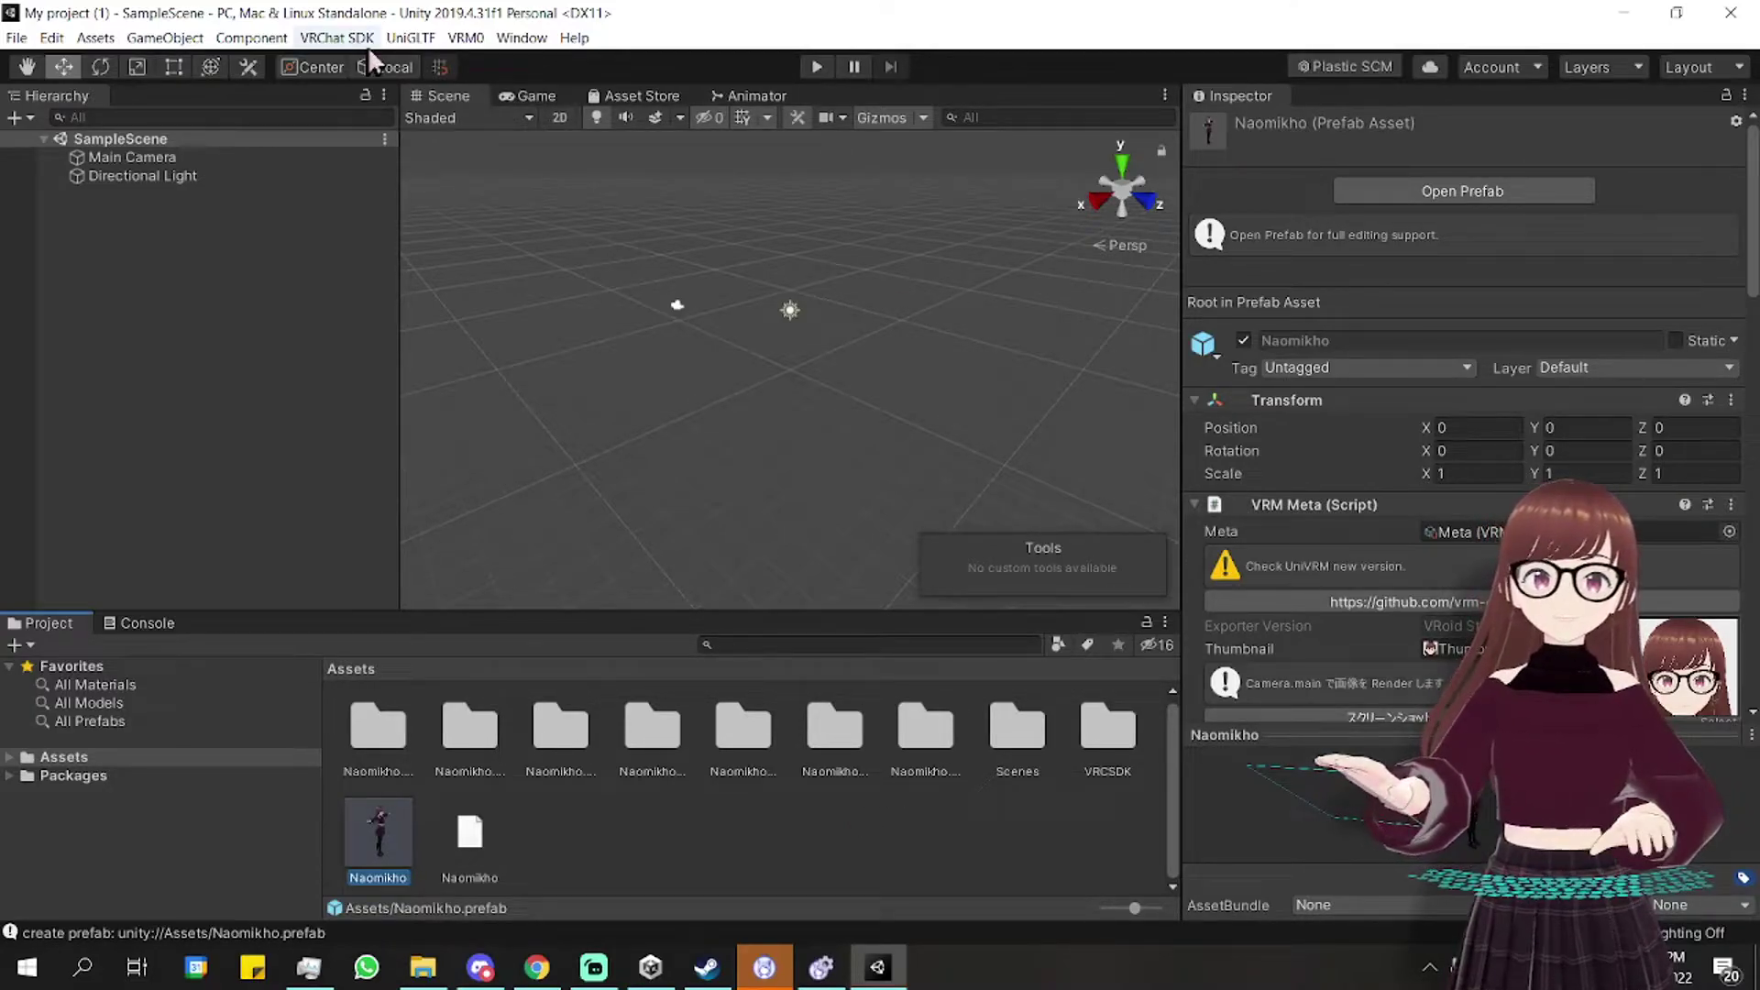
{"action": "left_click", "coordinate": [476, 43]}
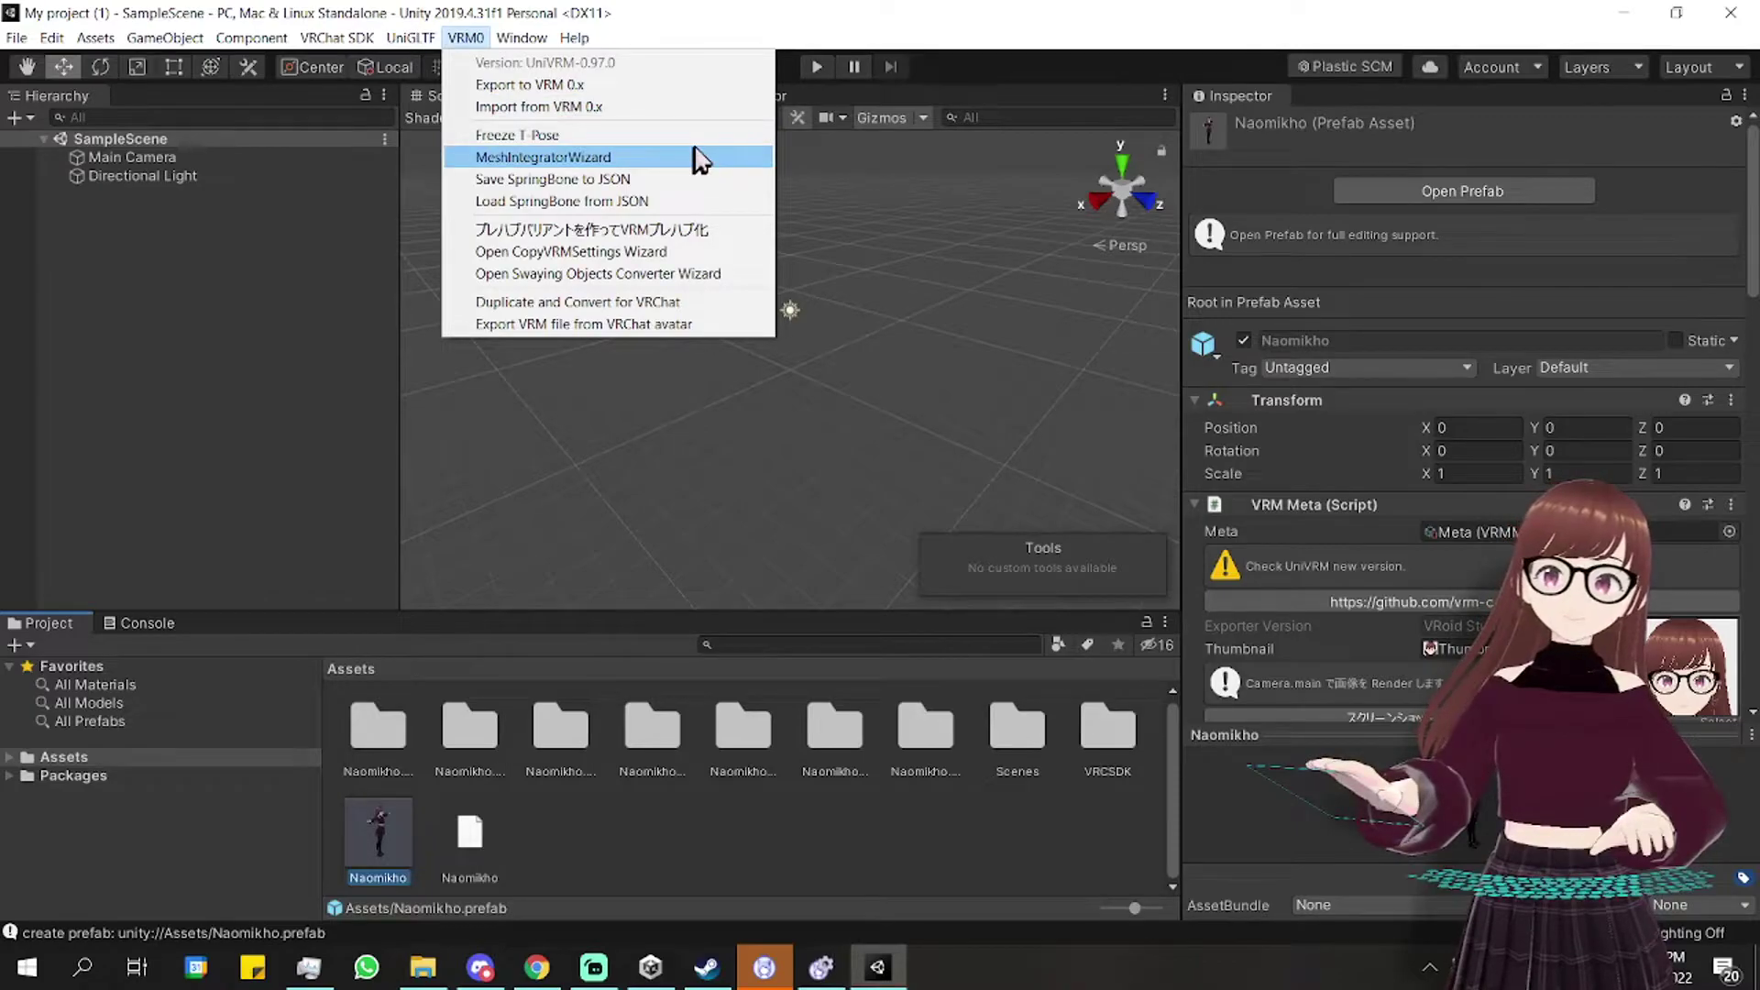
{"action": "left_click", "coordinate": [714, 302]}
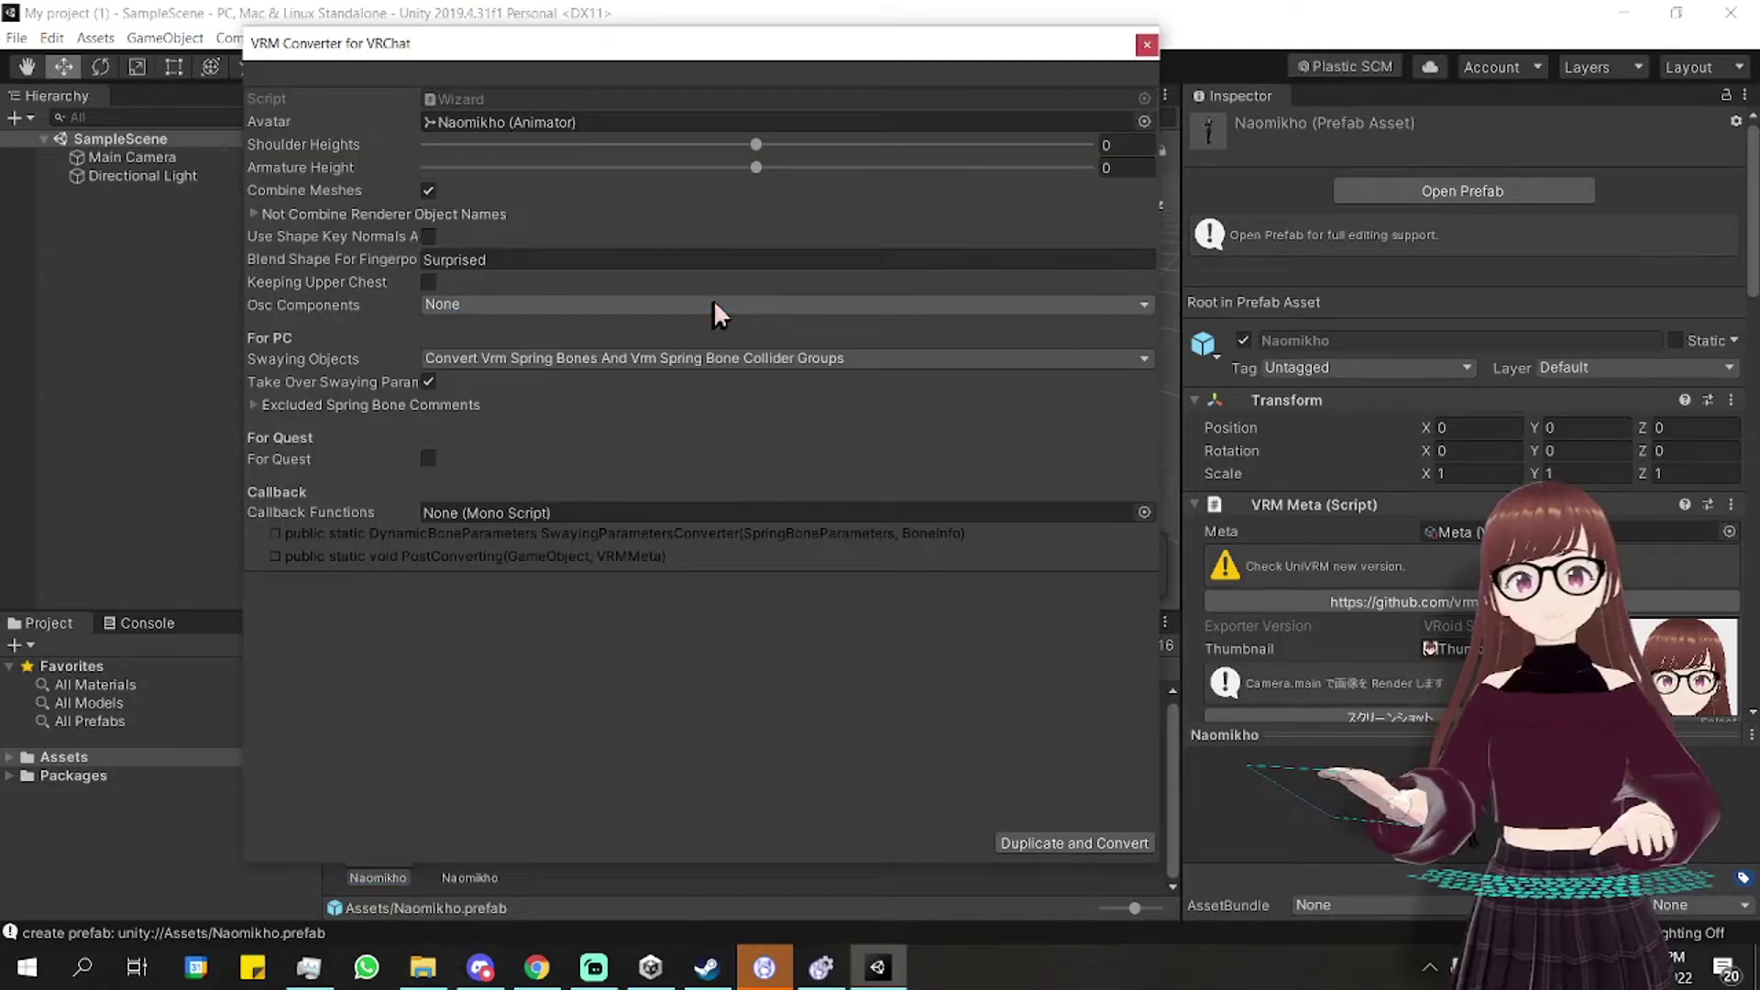
{"action": "left_click", "coordinate": [1024, 843]}
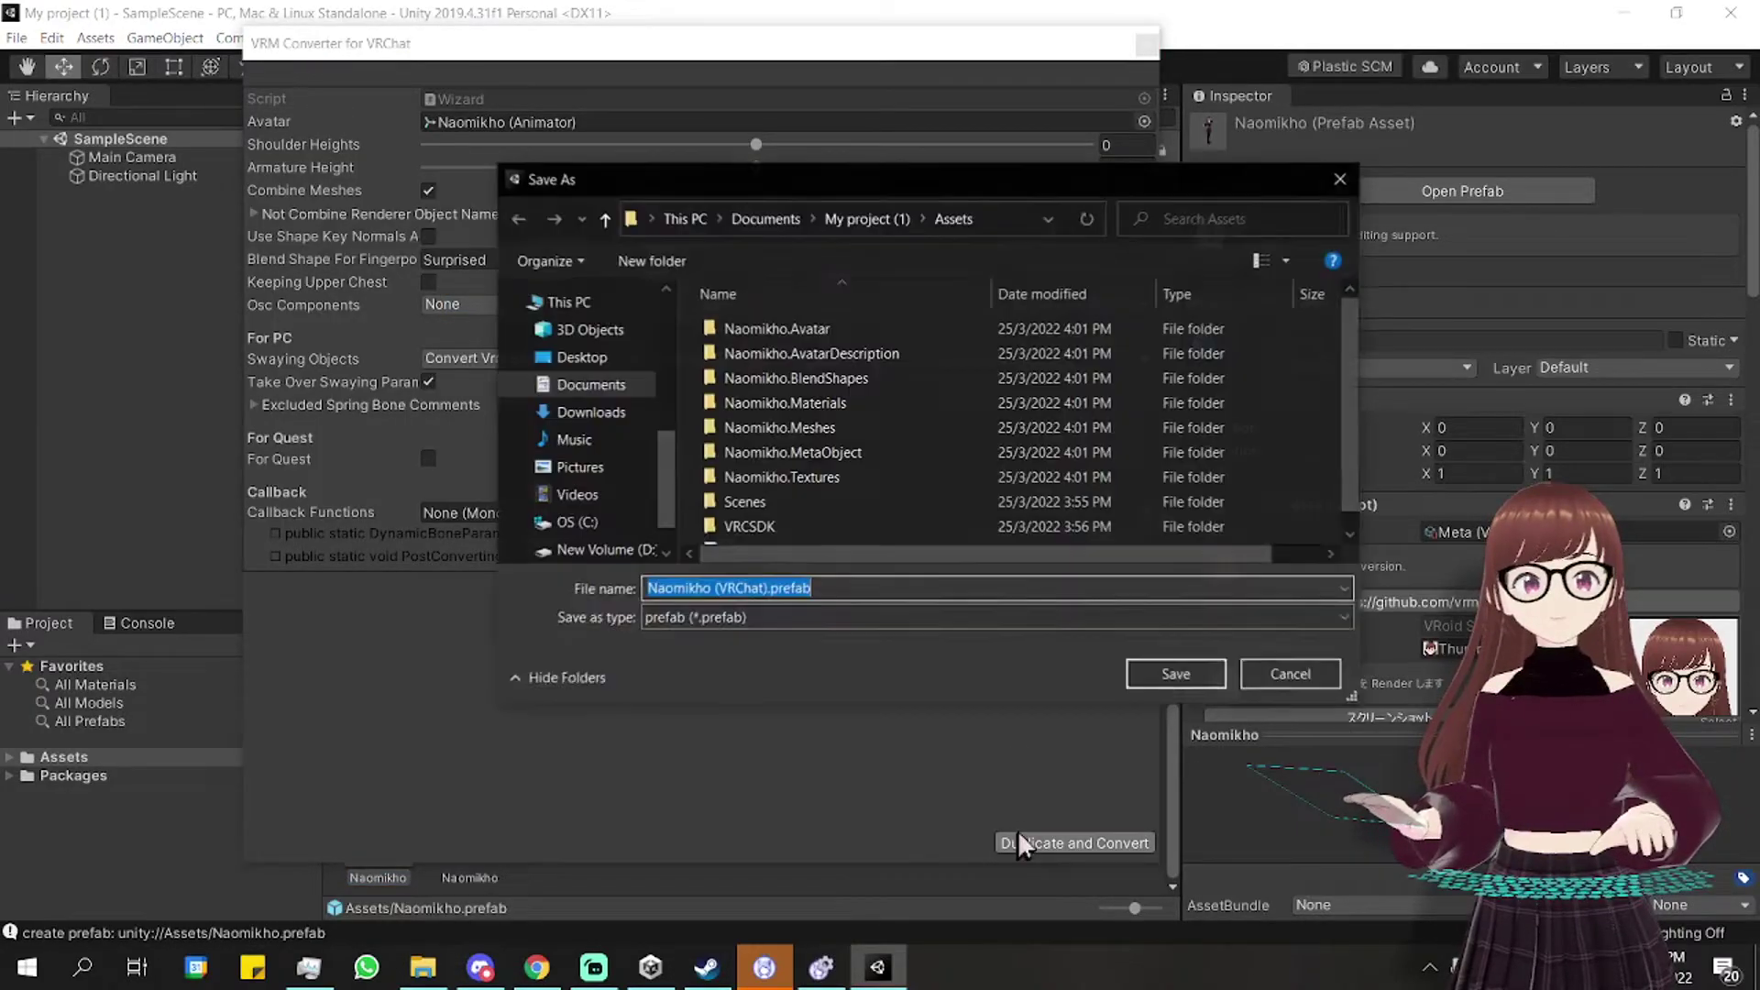
{"action": "left_click", "coordinate": [1153, 669]}
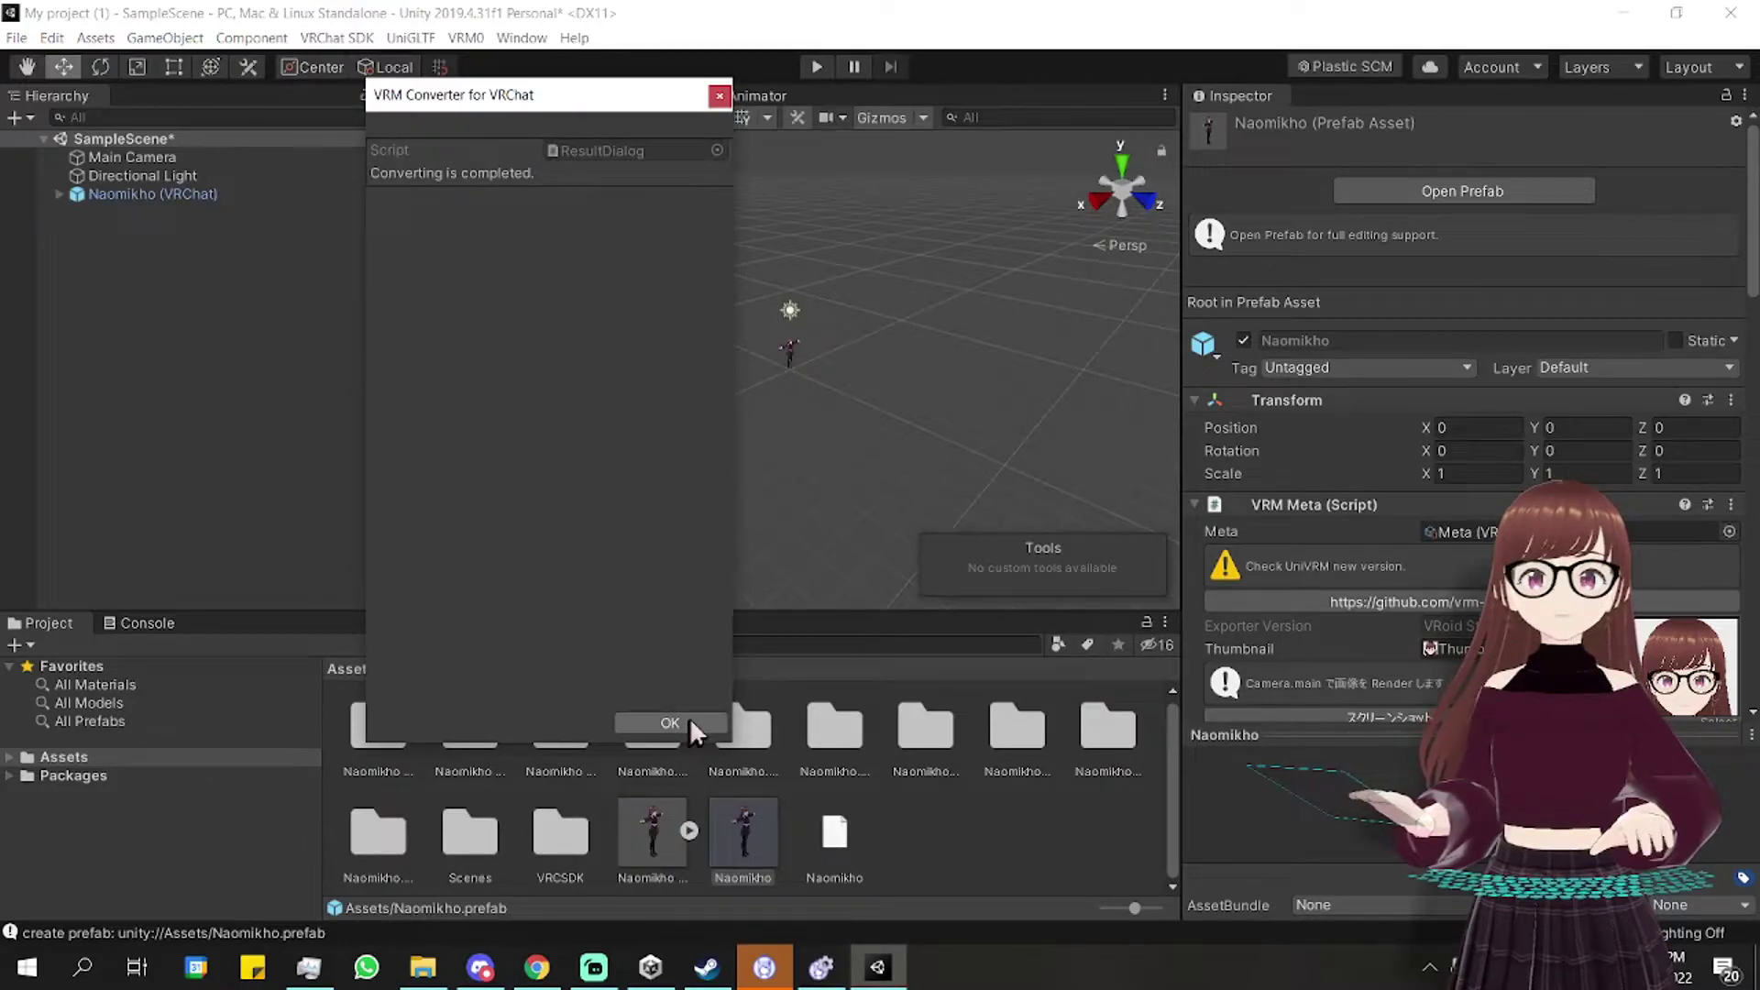
{"action": "left_click", "coordinate": [689, 719]}
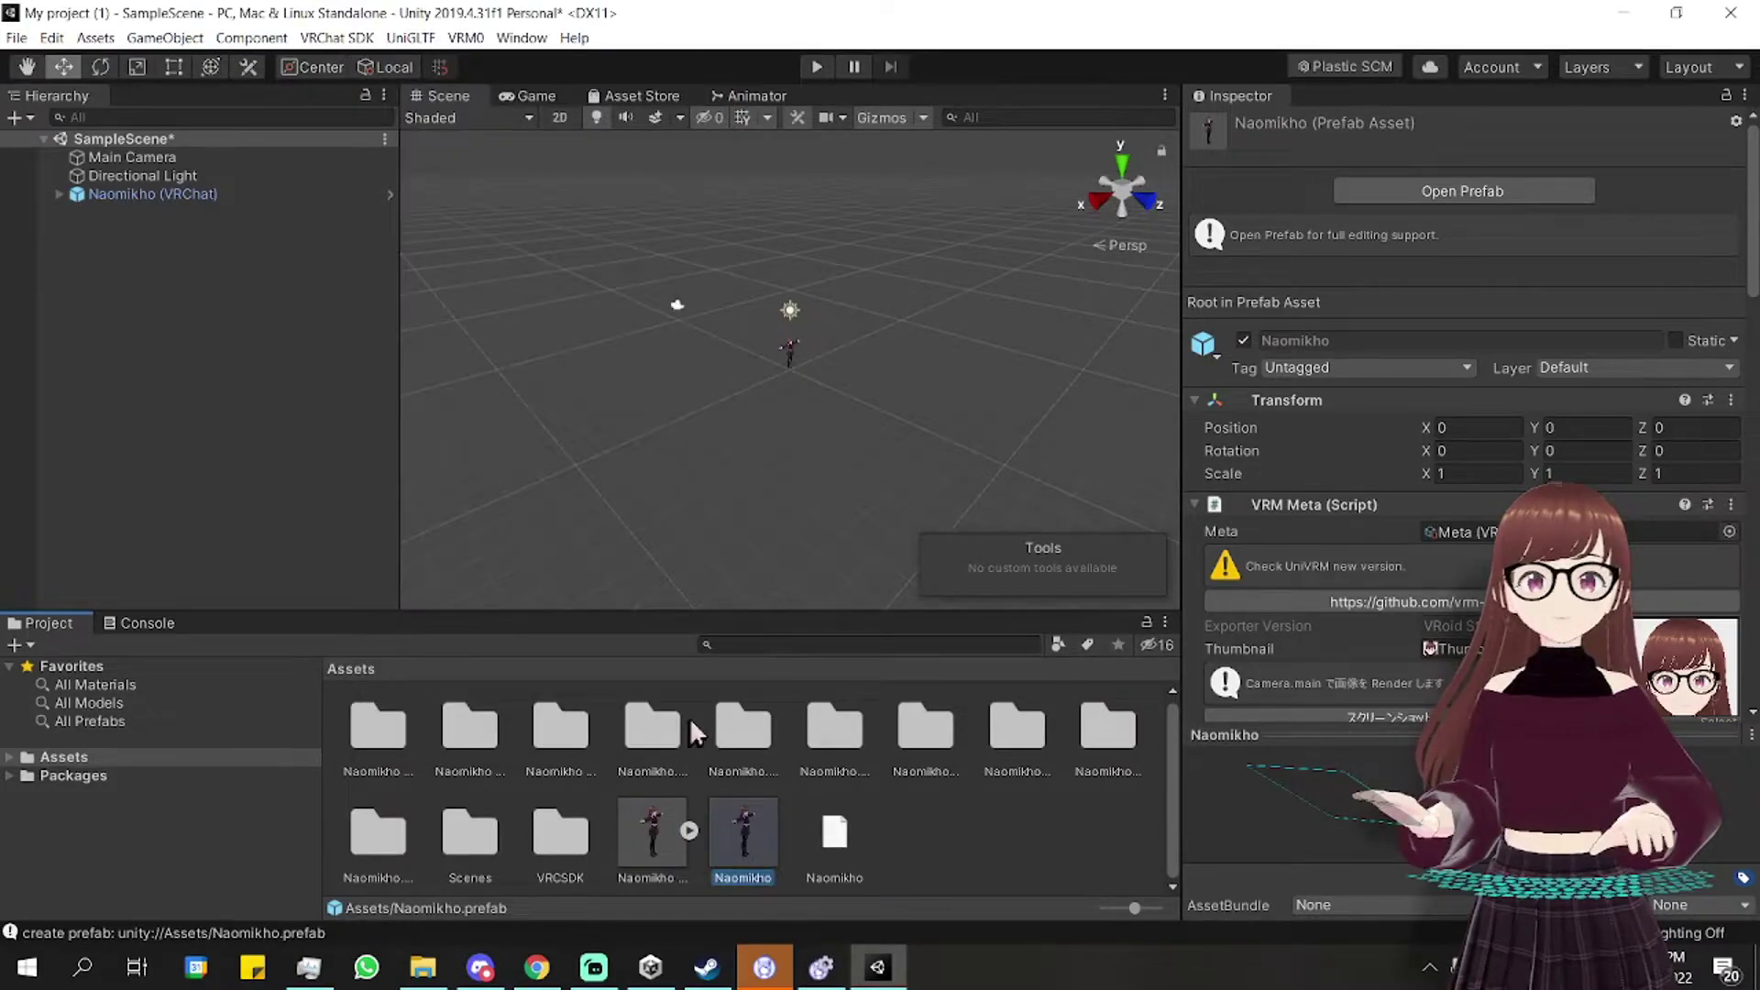
Replace the Naomikho (VRChat) scene object with a fresh instance of the prefab.
{"action": "left_click", "coordinate": [652, 812]}
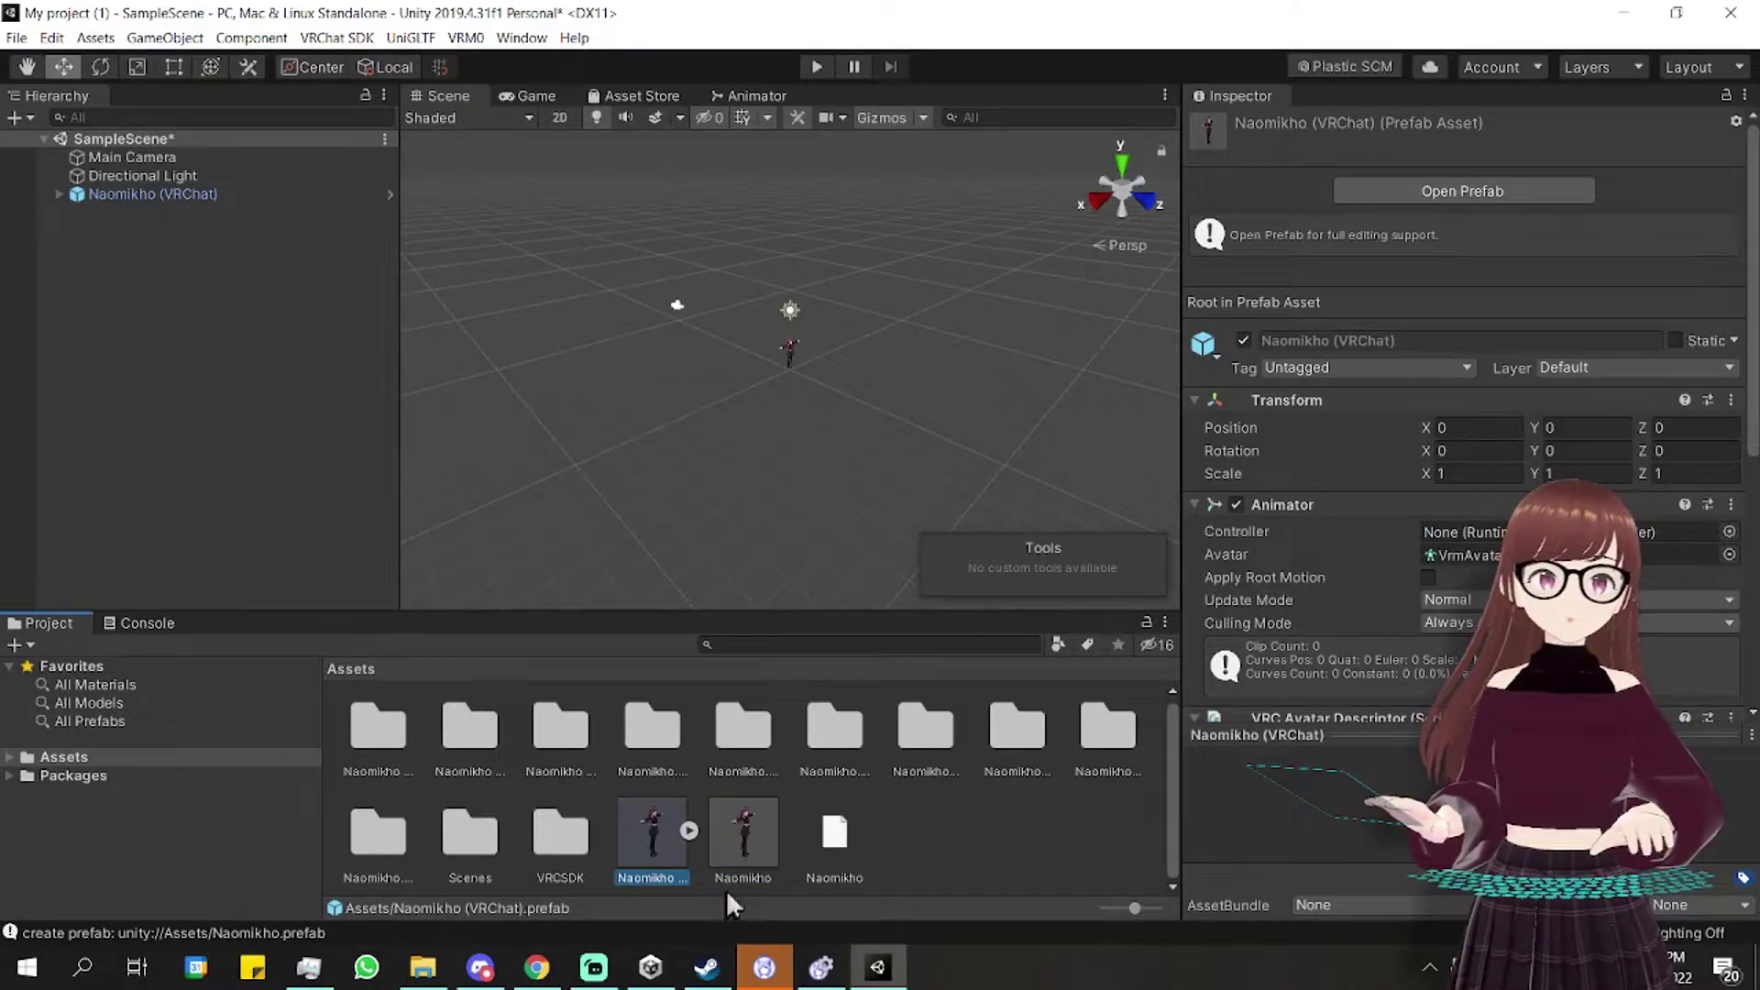
{"action": "right_click", "coordinate": [266, 194]}
{"action": "left_click", "coordinate": [330, 297]}
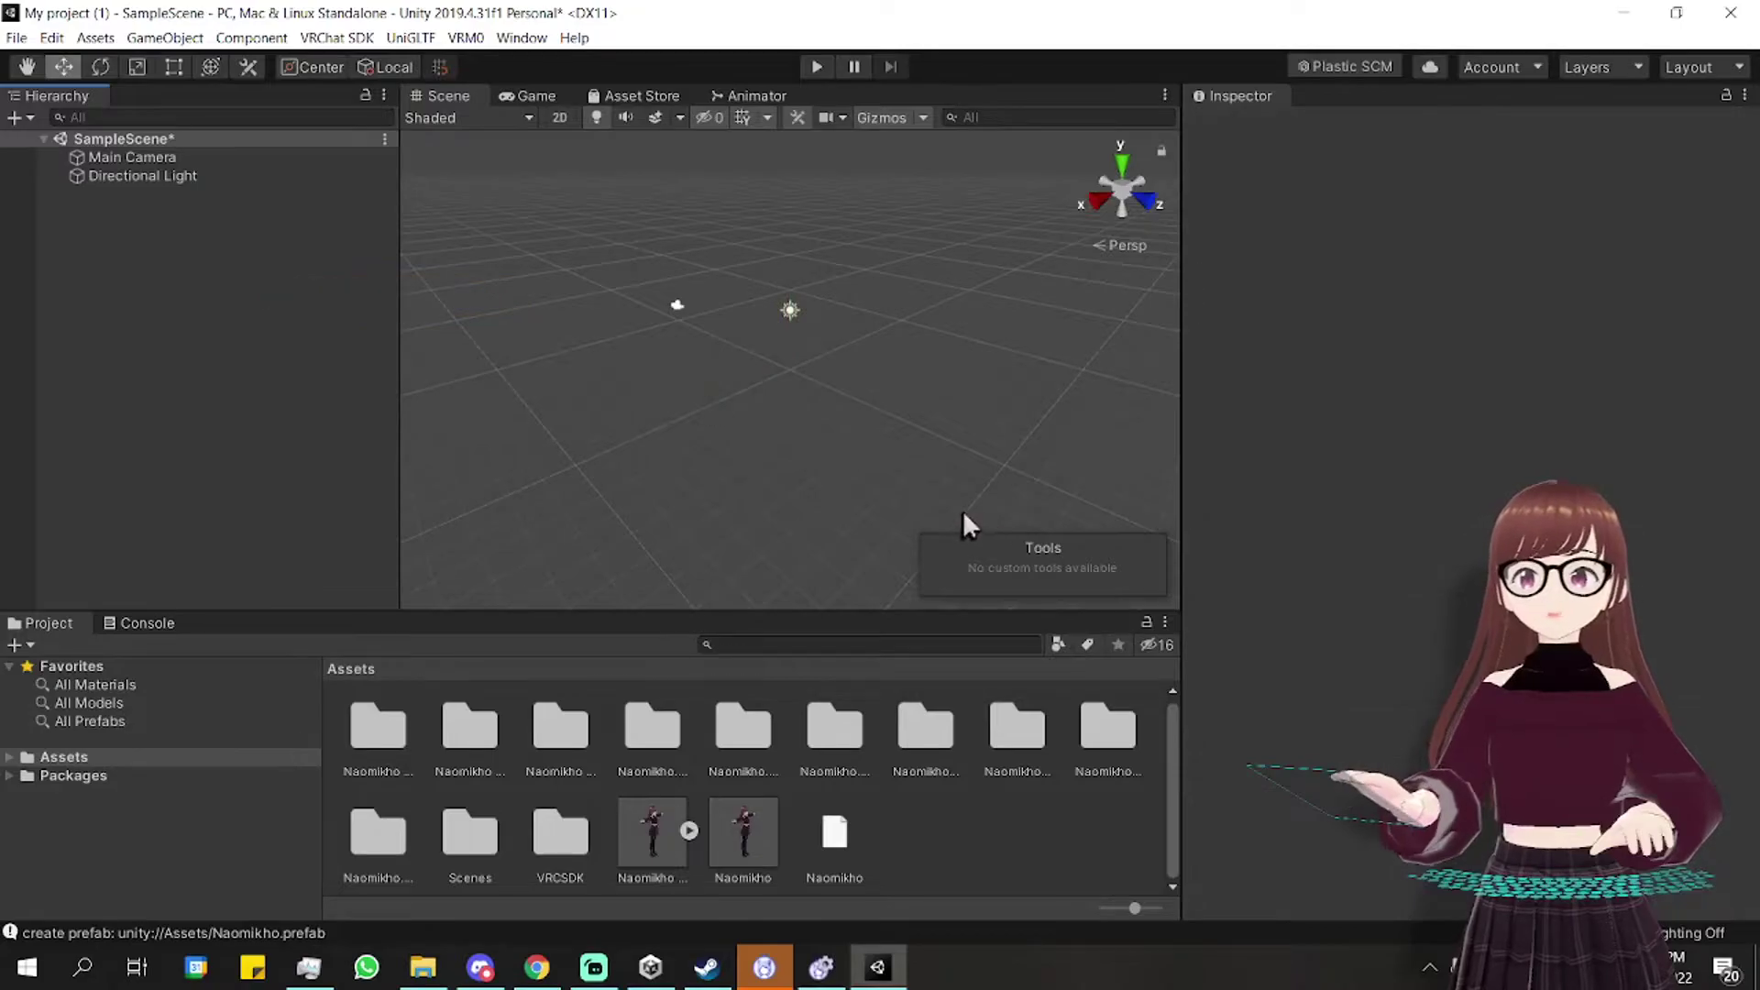
{"action": "left_click_drag", "start_coordinate": [642, 825], "coordinate": [793, 369]}
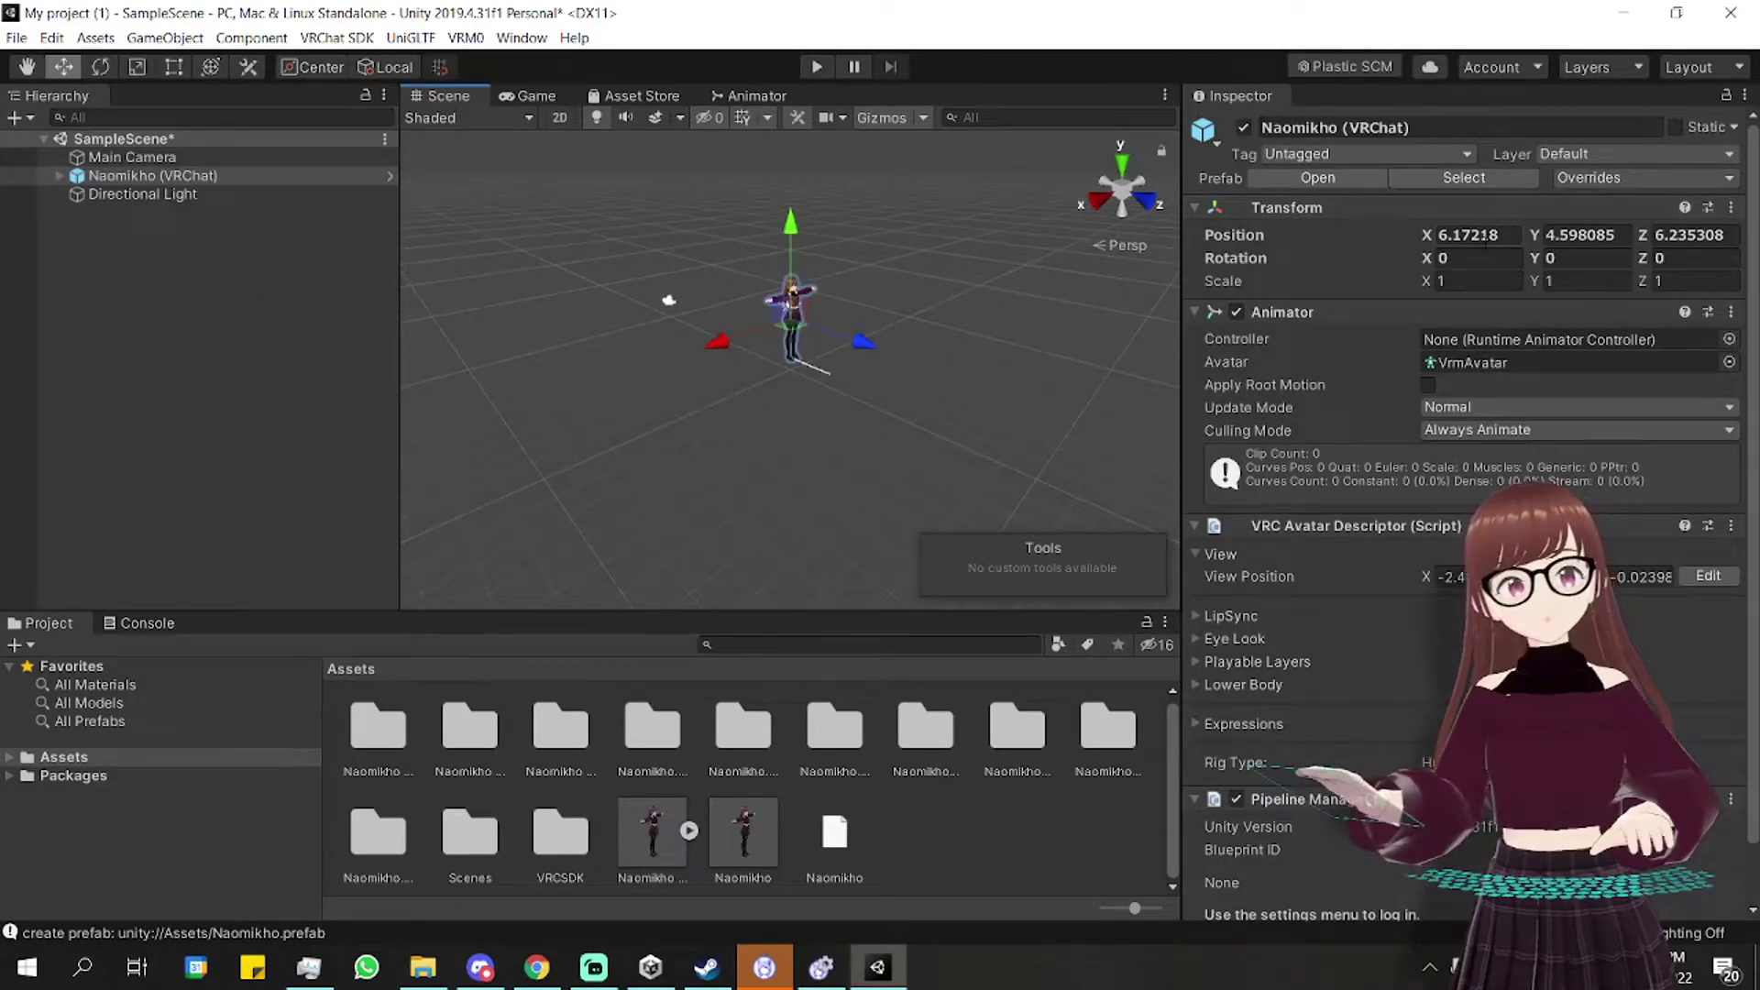
Select the avatar's Position X value and zoom and pan the Scene view toward it.
{"action": "left_click", "coordinate": [1467, 235]}
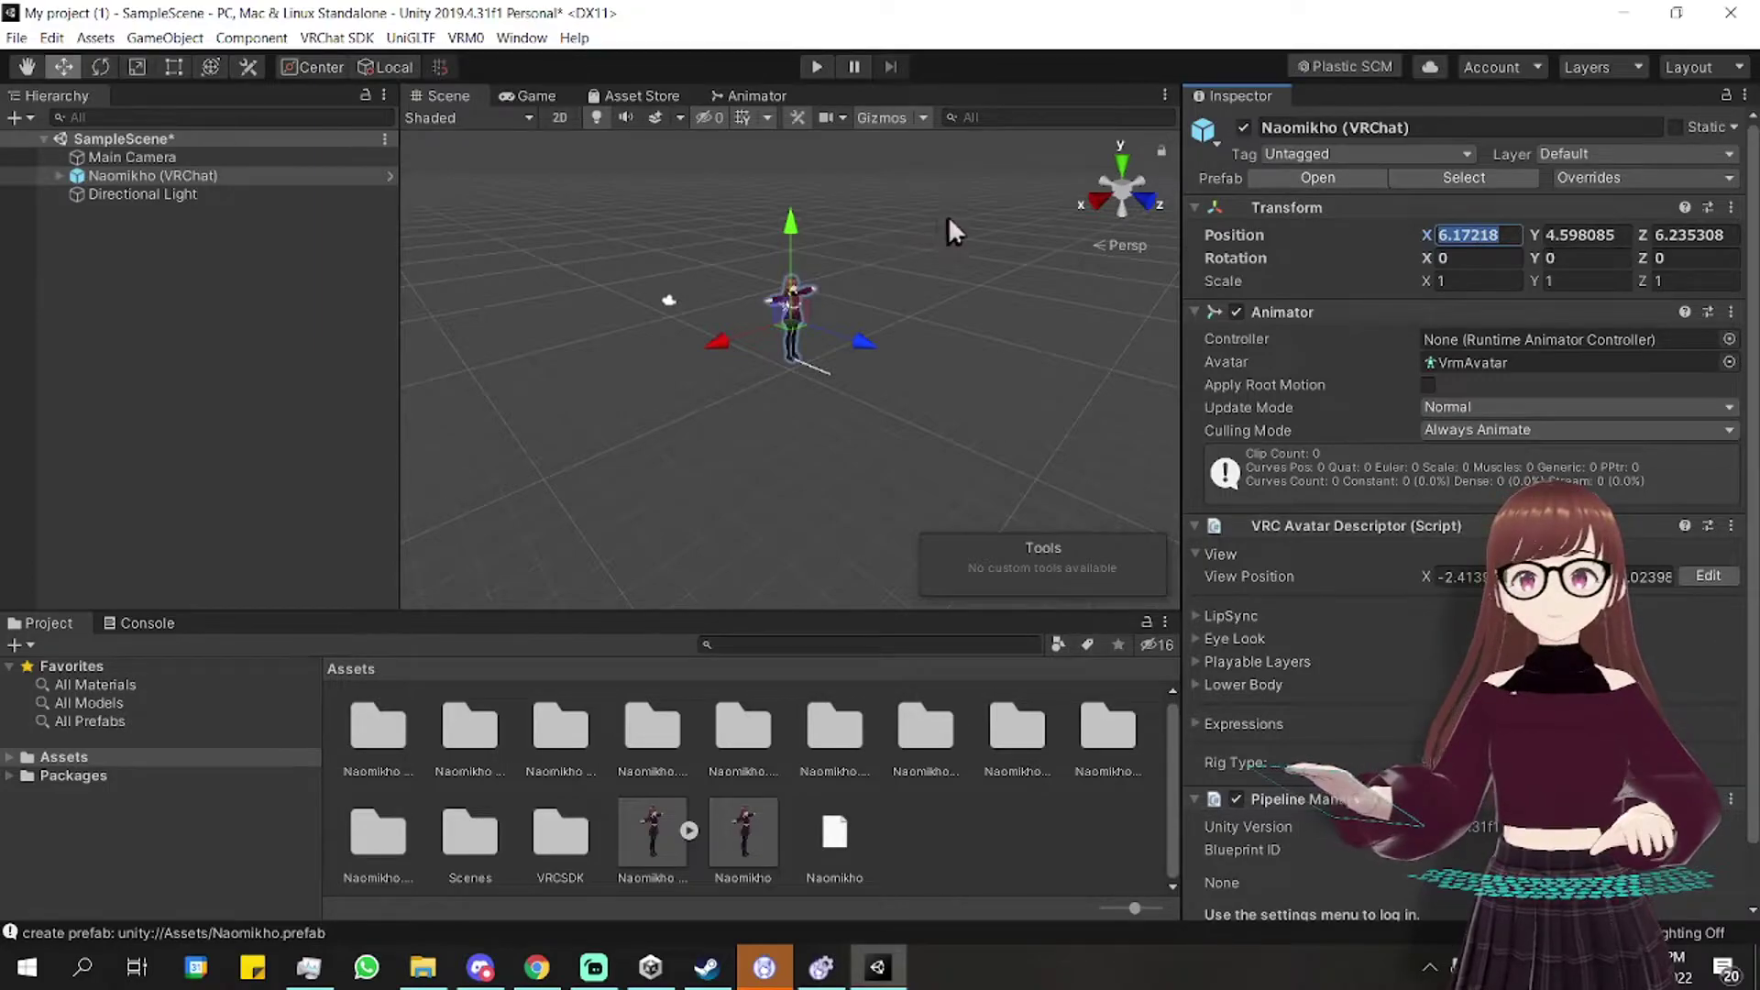
{"action": "scroll", "coordinate": [949, 220], "scroll_direction": "up", "scroll_amount": 5}
{"action": "middle_click_drag", "start_coordinate": [974, 212], "coordinate": [1020, 277]}
Set the avatar's Transform position to 0, 0, 0.
{"action": "left_click", "coordinate": [1468, 235]}
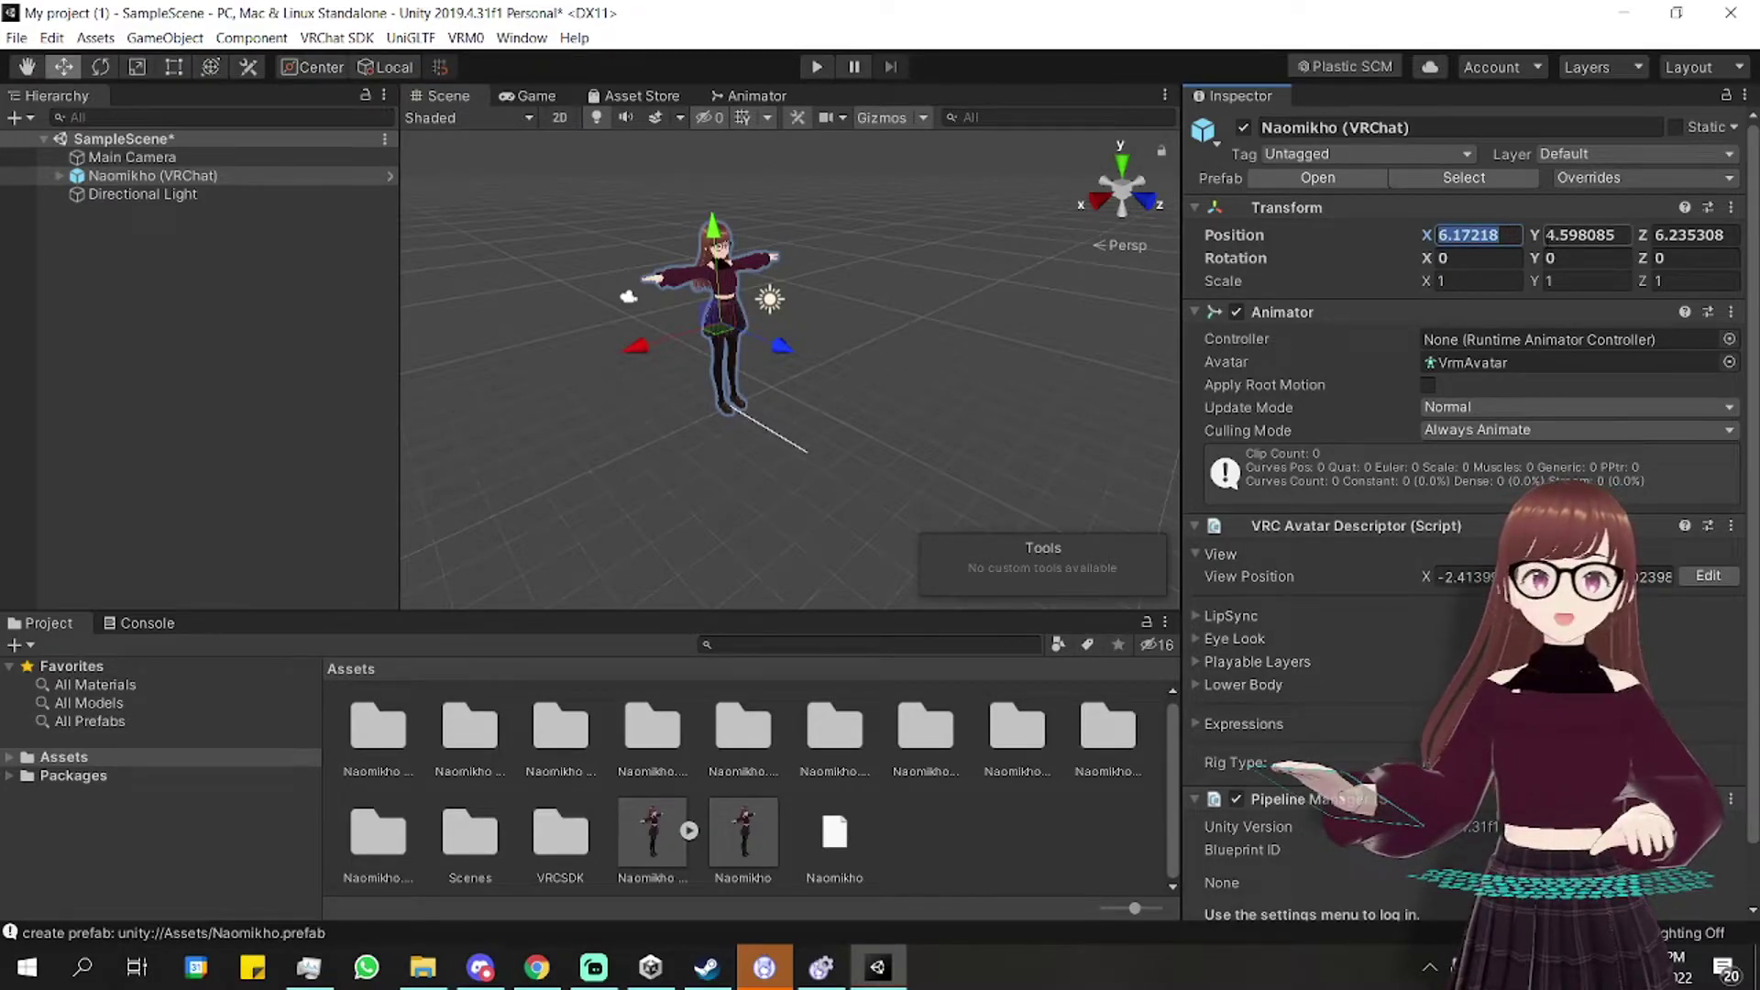
{"action": "type", "text": "0"}
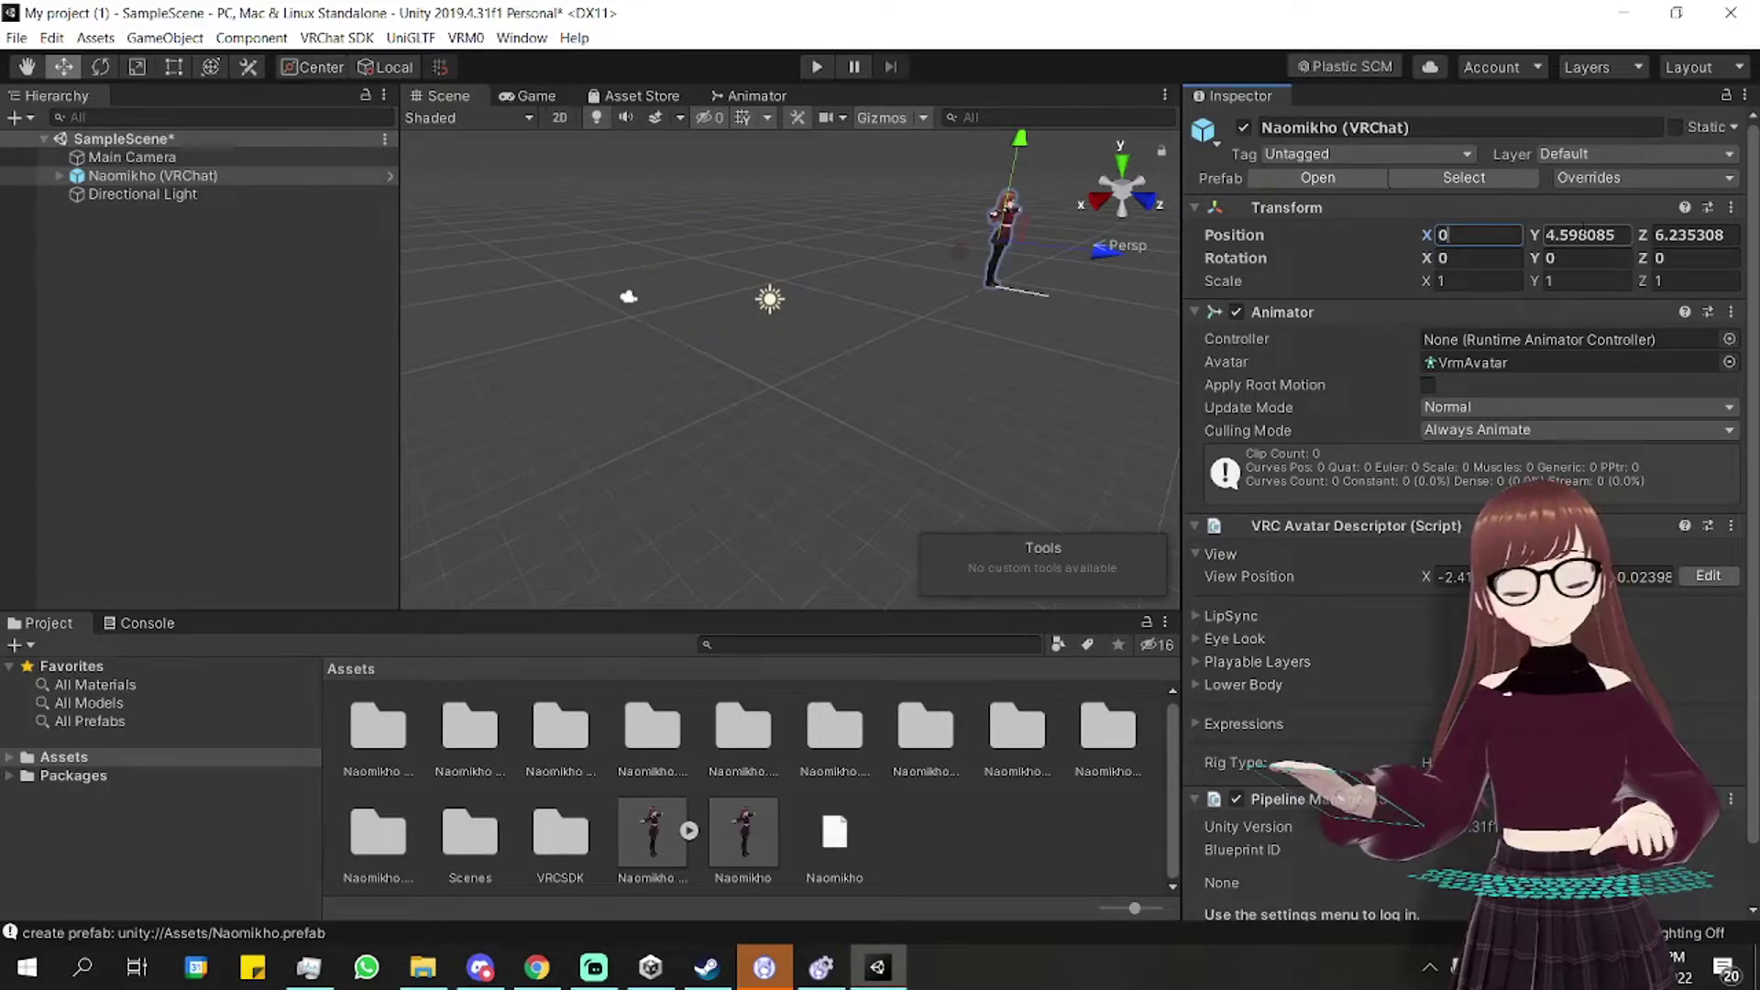
{"action": "key", "text": "Tab"}
{"action": "type", "text": "0"}
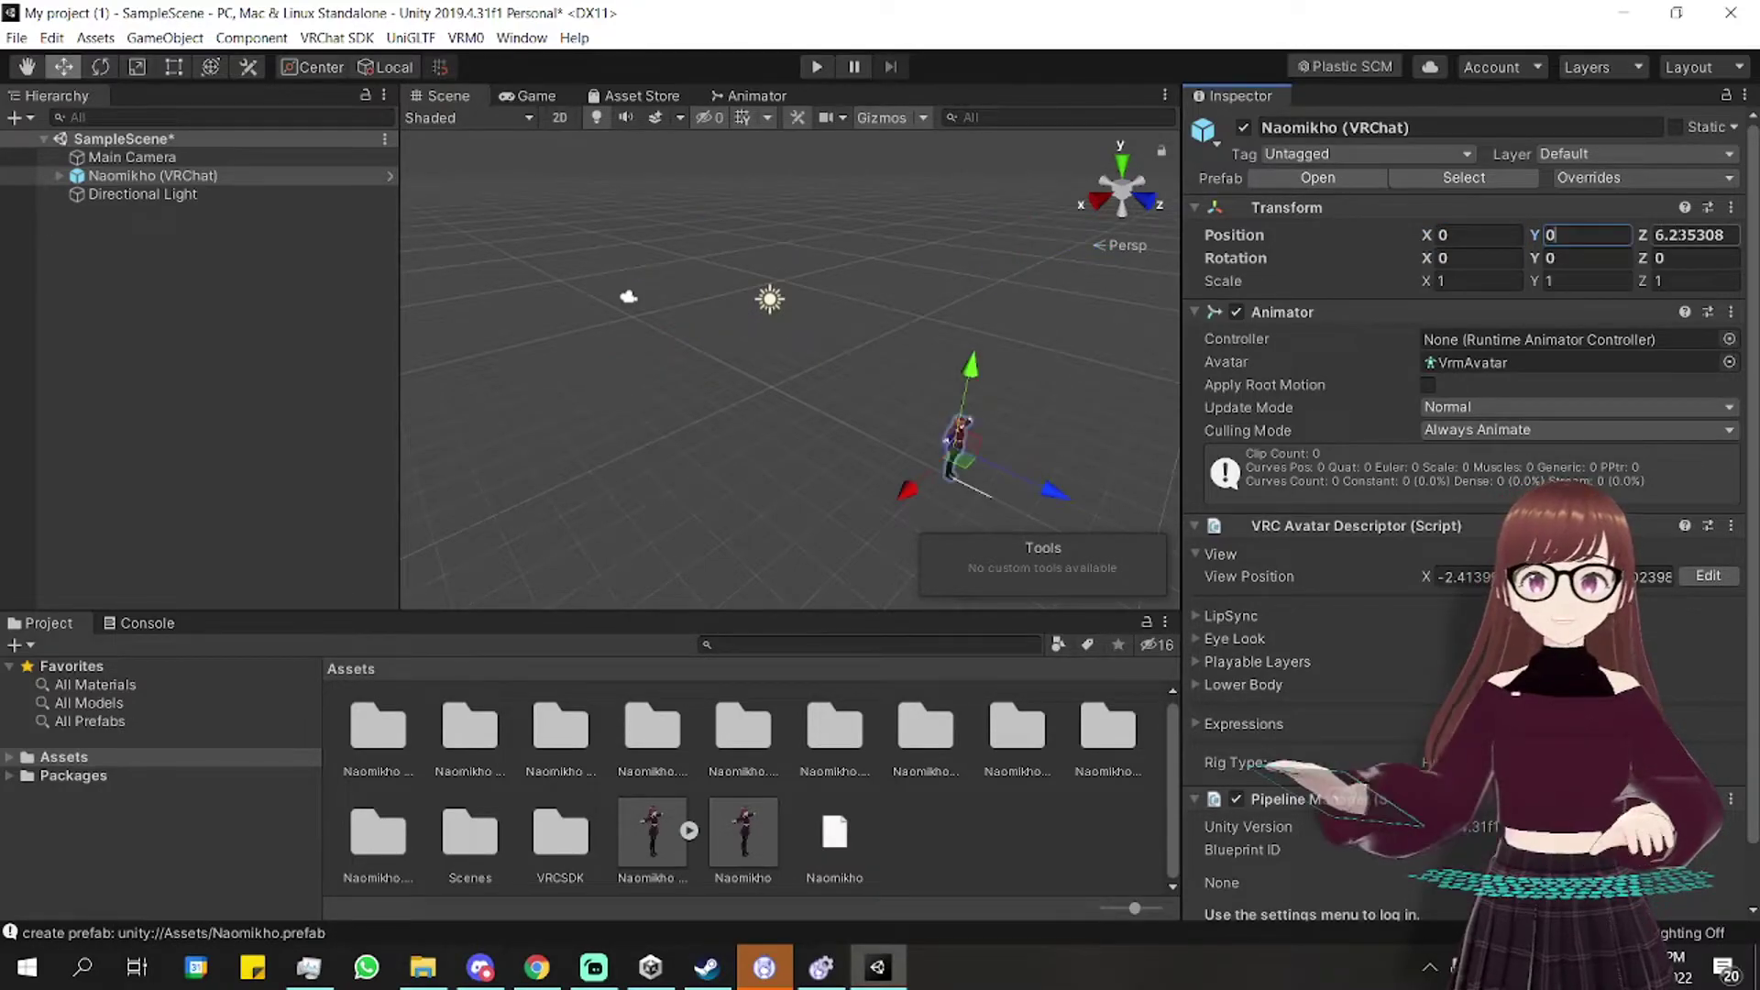
{"action": "key", "text": "Tab"}
{"action": "type", "text": "0"}
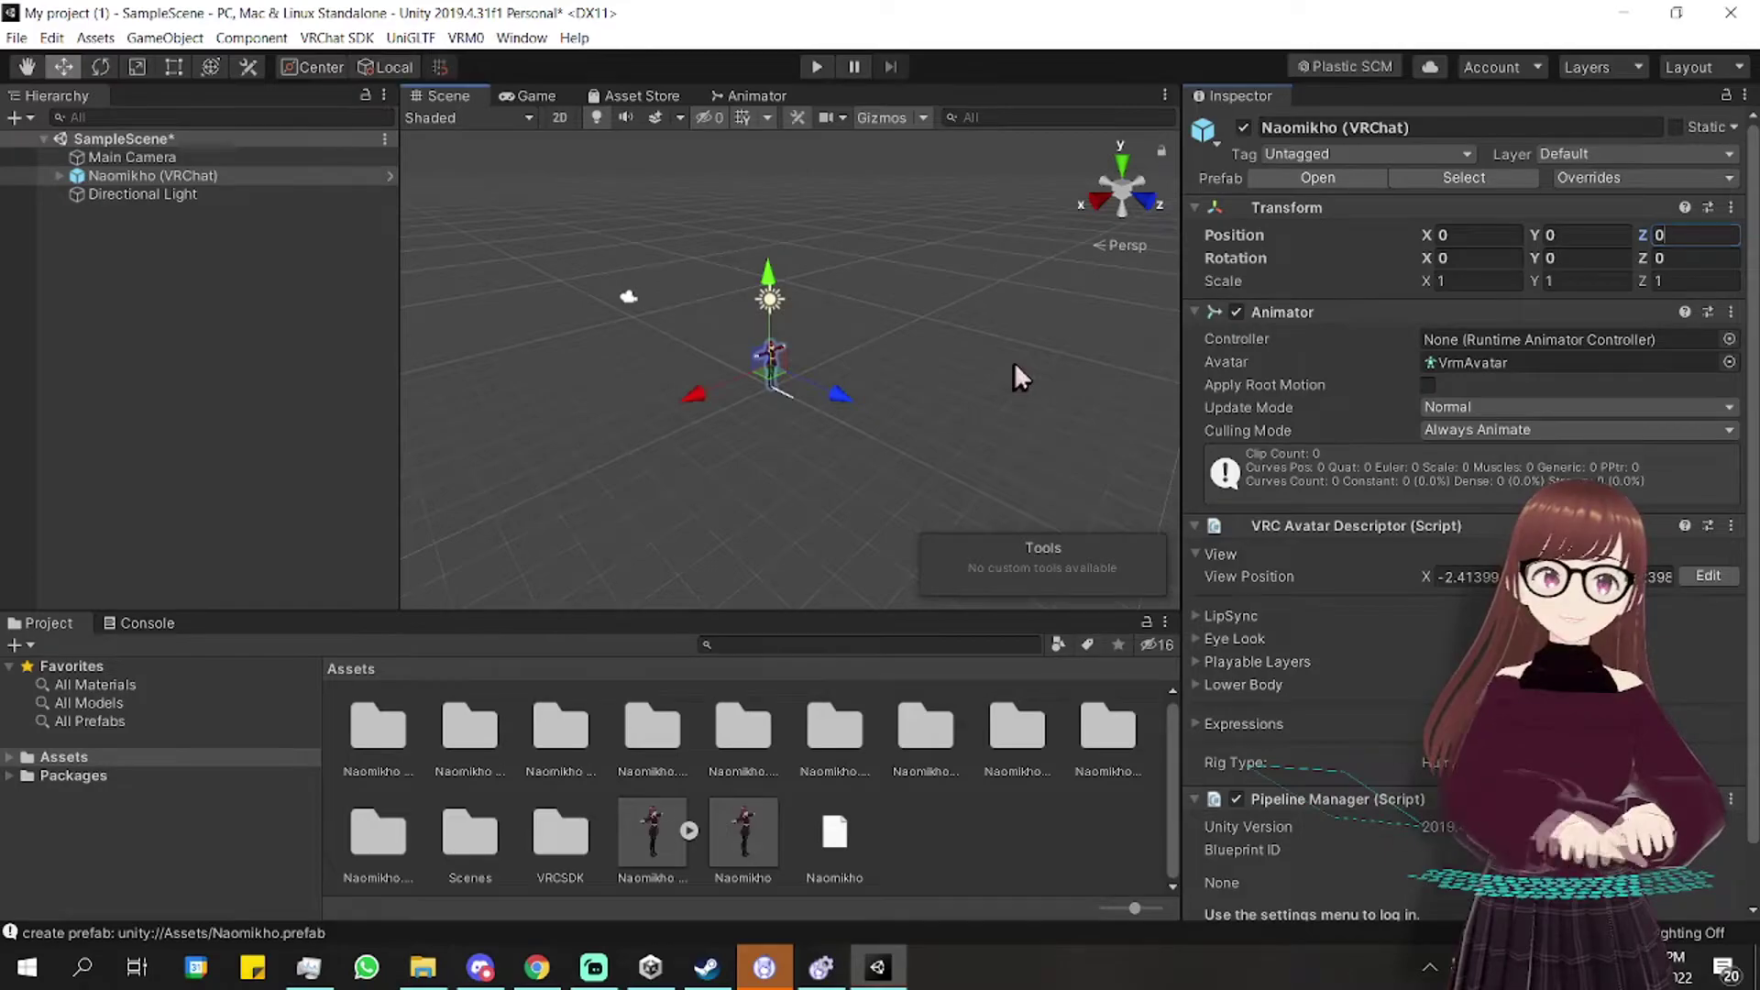
Orbit and zoom the Scene view to frame the avatar, then reselect it to show its components.
{"action": "left_click", "coordinate": [1014, 361]}
{"action": "left_click_drag", "start_coordinate": [1016, 382], "coordinate": [807, 355], "text": "alt"}
{"action": "scroll", "coordinate": [812, 339], "scroll_direction": "up", "scroll_amount": 2}
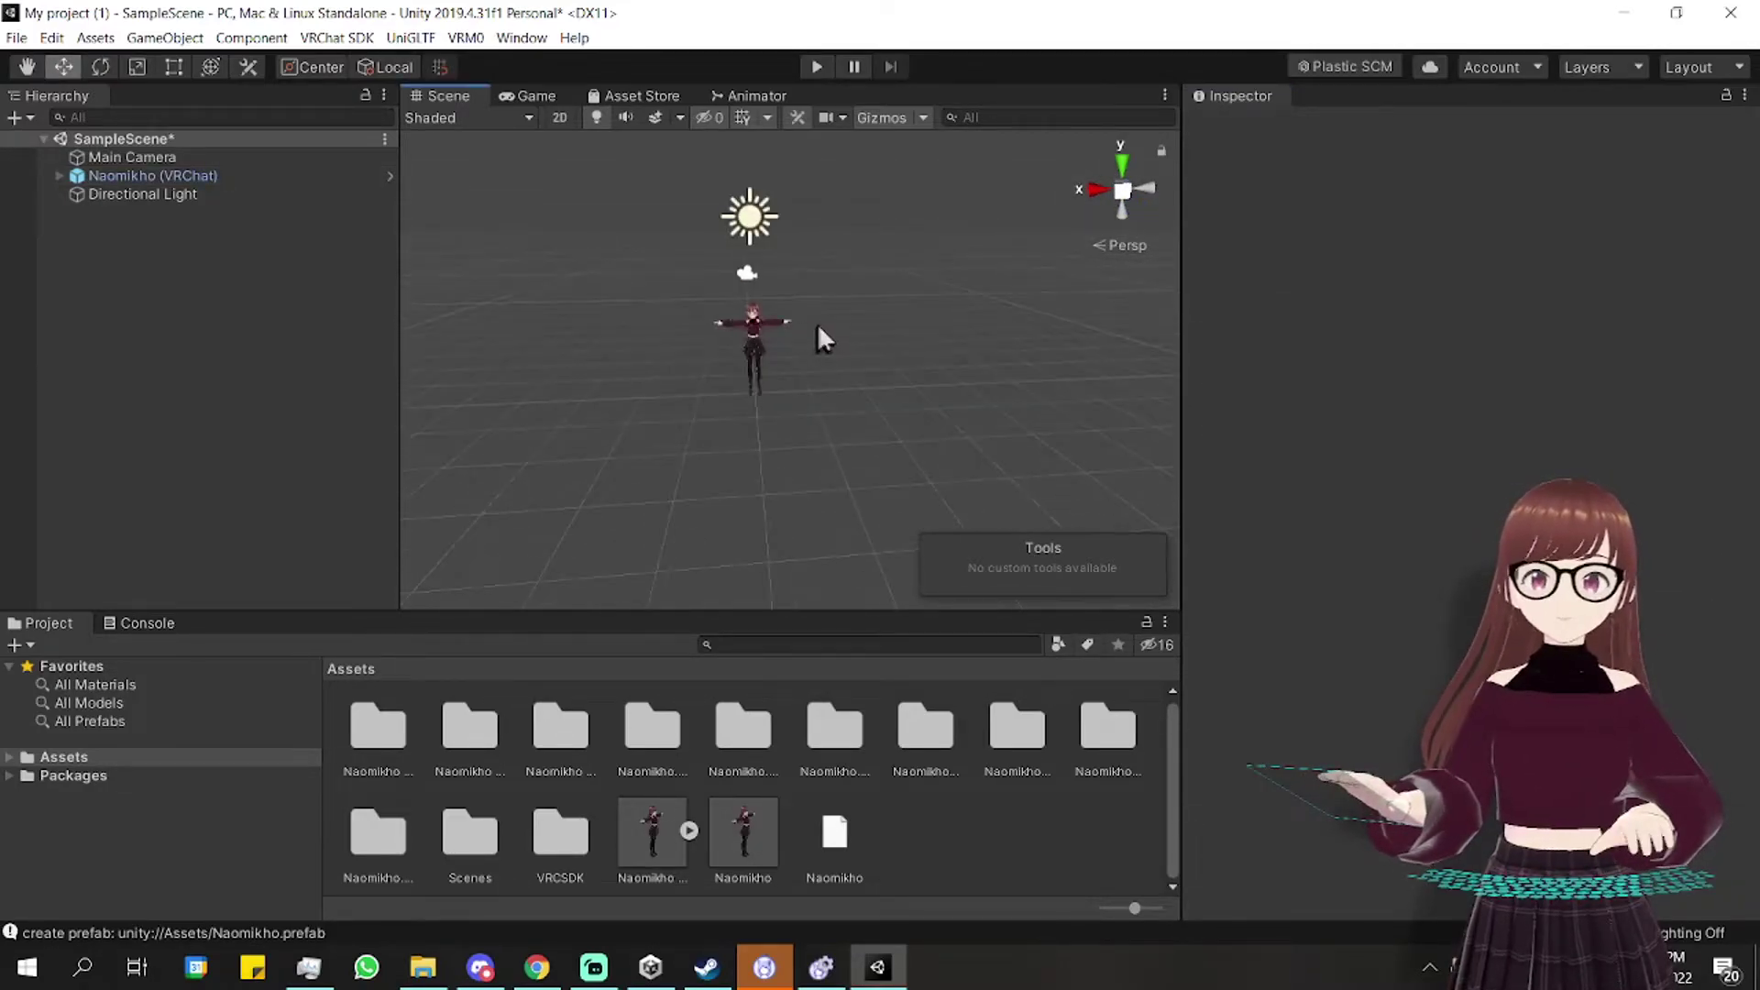
{"action": "scroll", "coordinate": [728, 301], "scroll_direction": "up", "scroll_amount": 3}
{"action": "scroll", "coordinate": [701, 244], "scroll_direction": "down", "scroll_amount": 1}
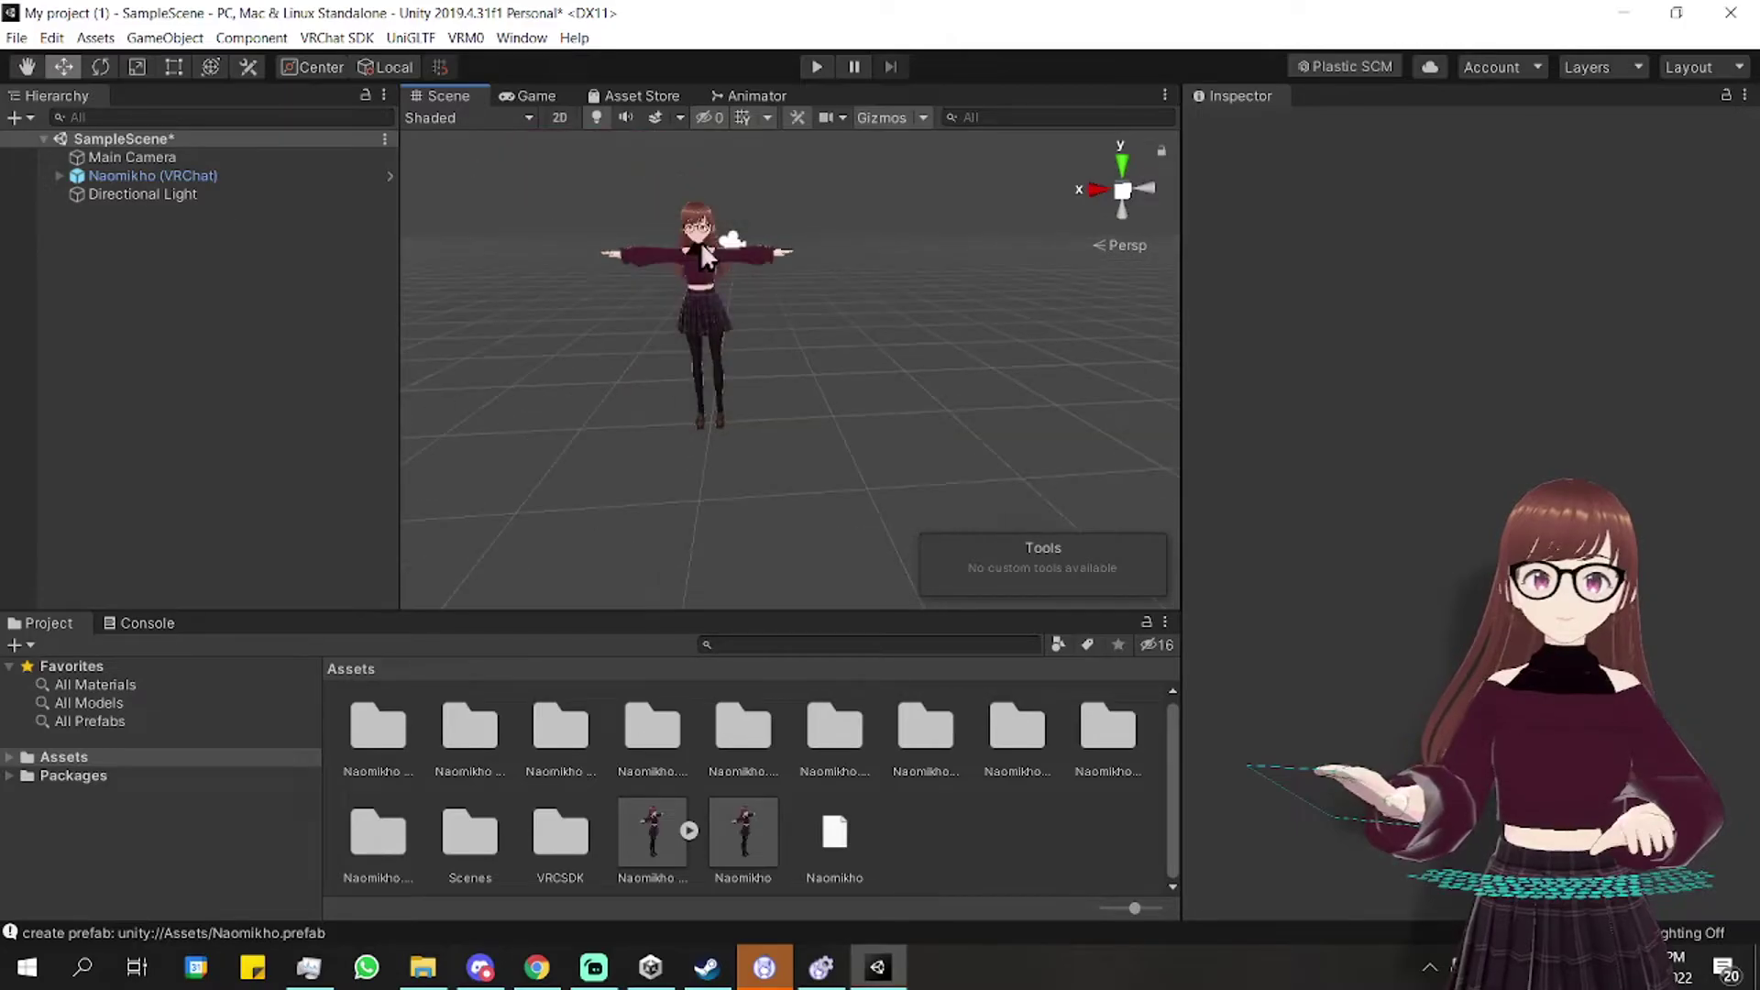
{"action": "left_click", "coordinate": [700, 244]}
{"action": "scroll", "coordinate": [1586, 428], "scroll_direction": "down", "scroll_amount": 2}
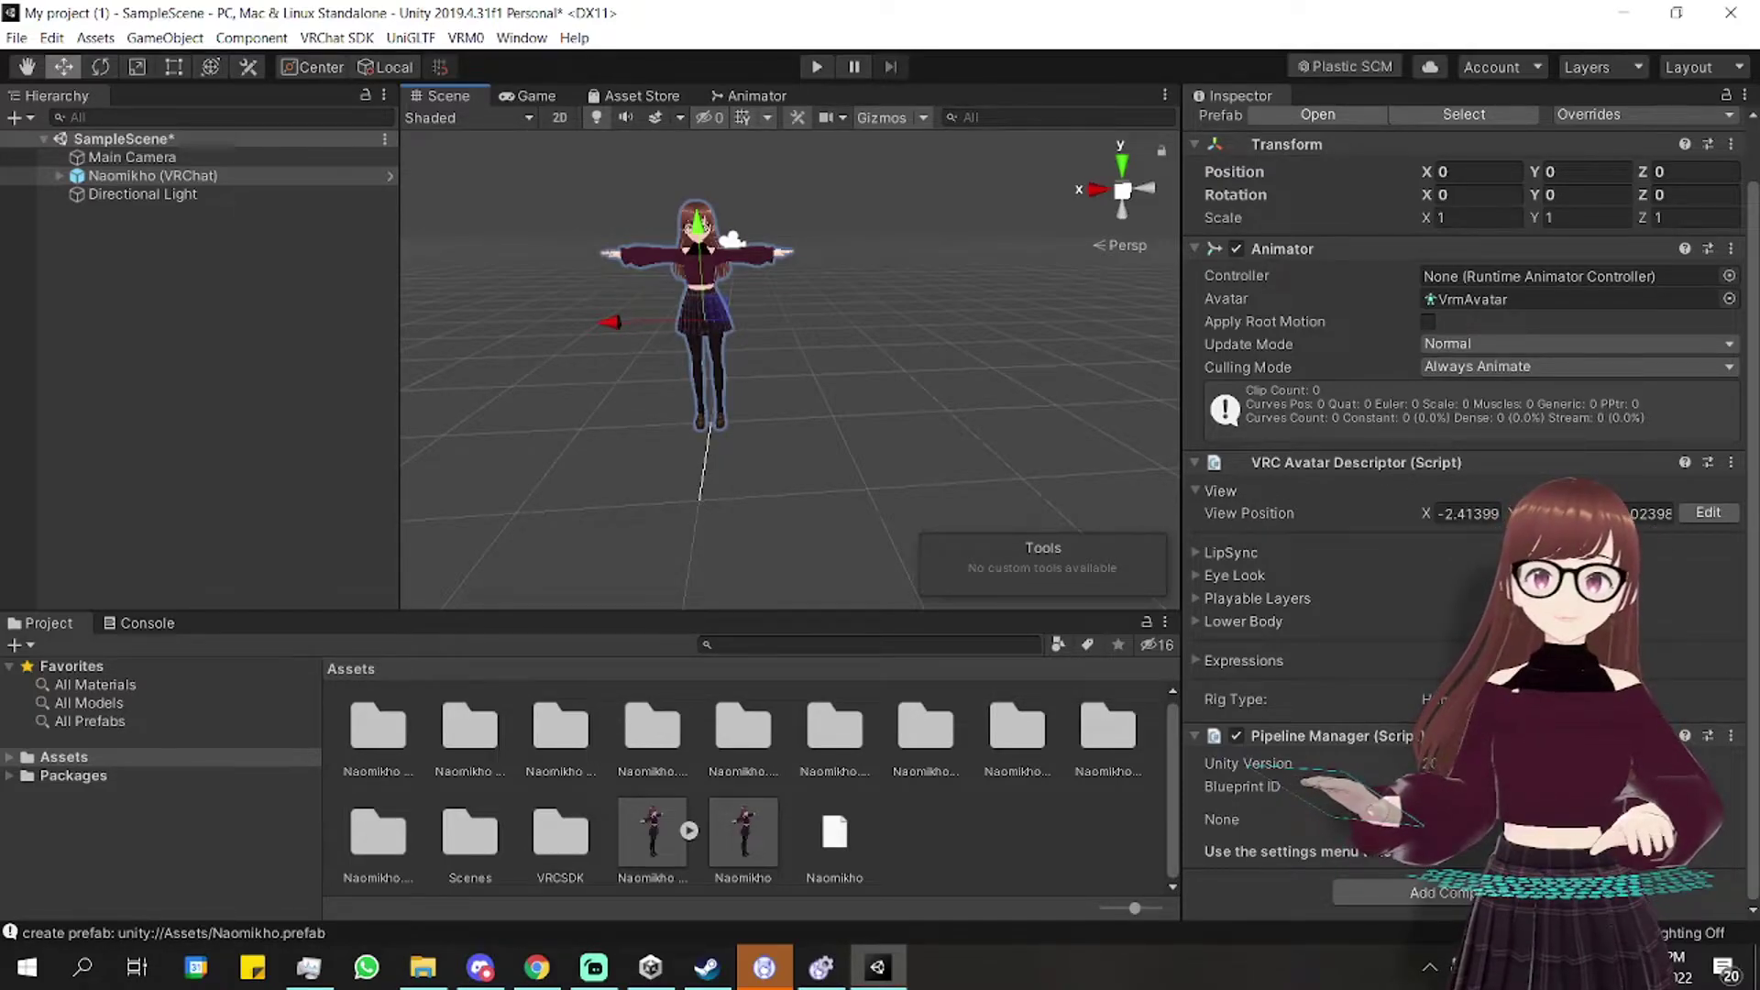
Remove the old VRC Avatar Descriptor and add a new VRC Avatar Descriptor component.
{"action": "left_click", "coordinate": [1731, 462]}
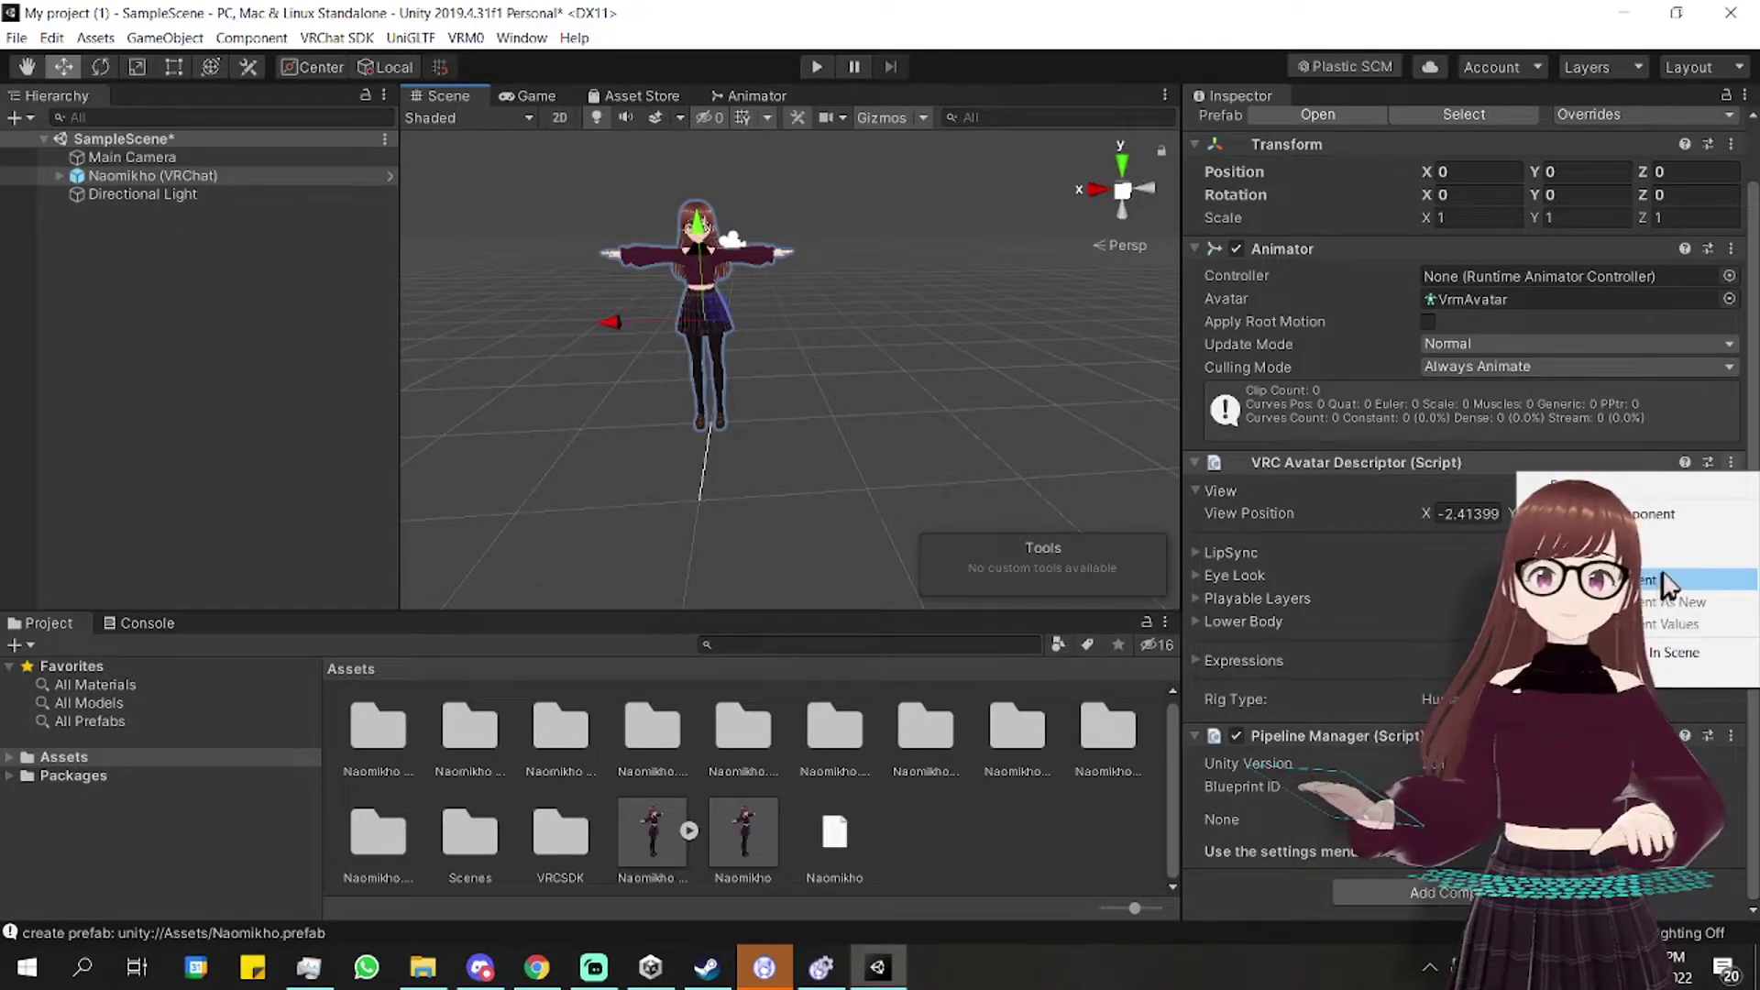
{"action": "left_click", "coordinate": [1680, 515]}
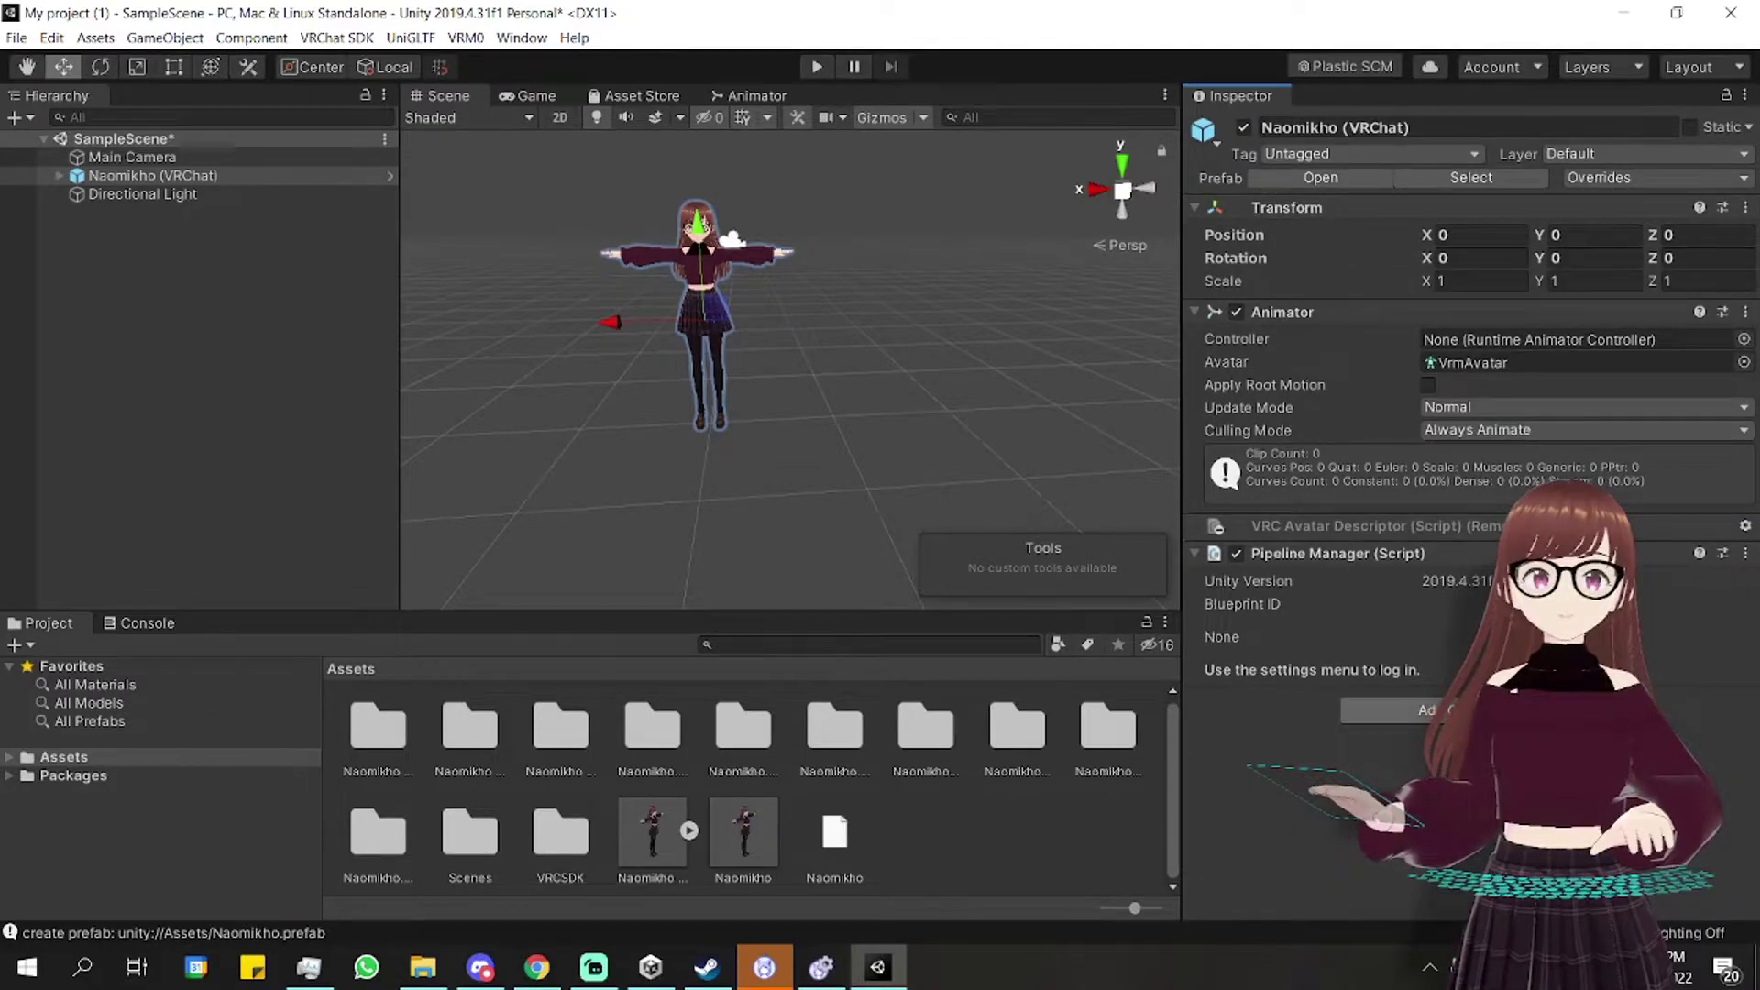
{"action": "left_click", "coordinate": [1397, 711]}
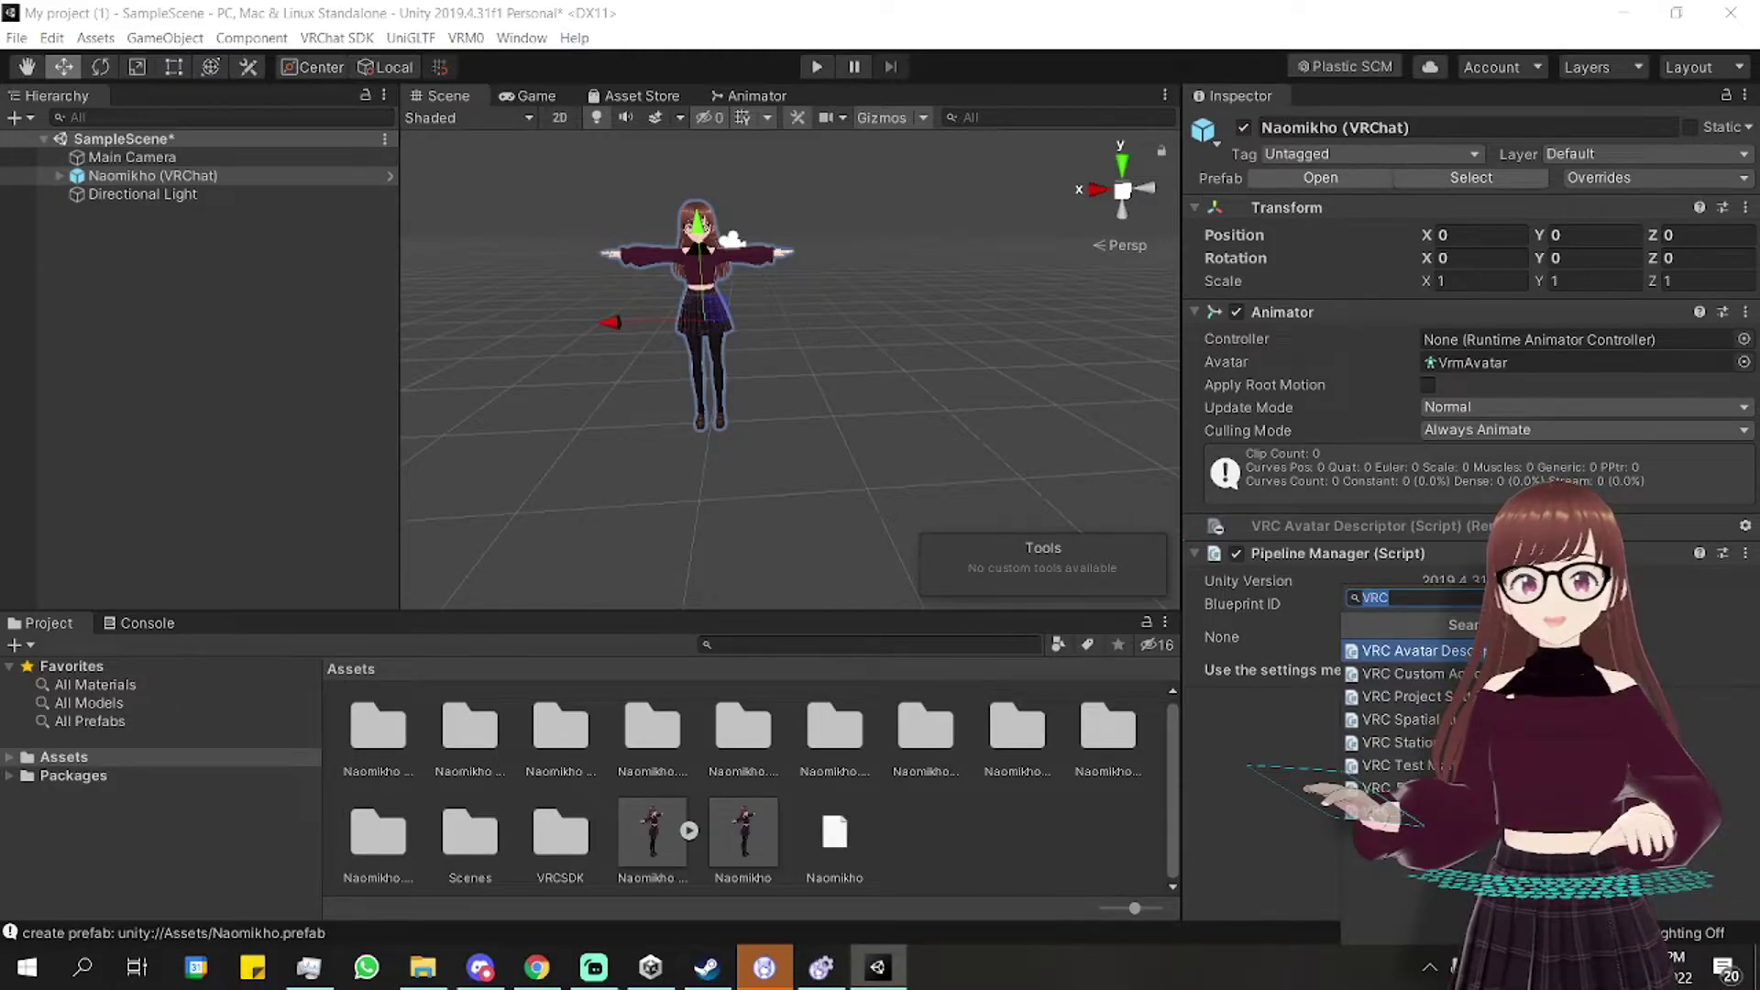
{"action": "key", "text": "Return"}
{"action": "scroll", "coordinate": [1467, 513], "scroll_direction": "down", "scroll_amount": 2}
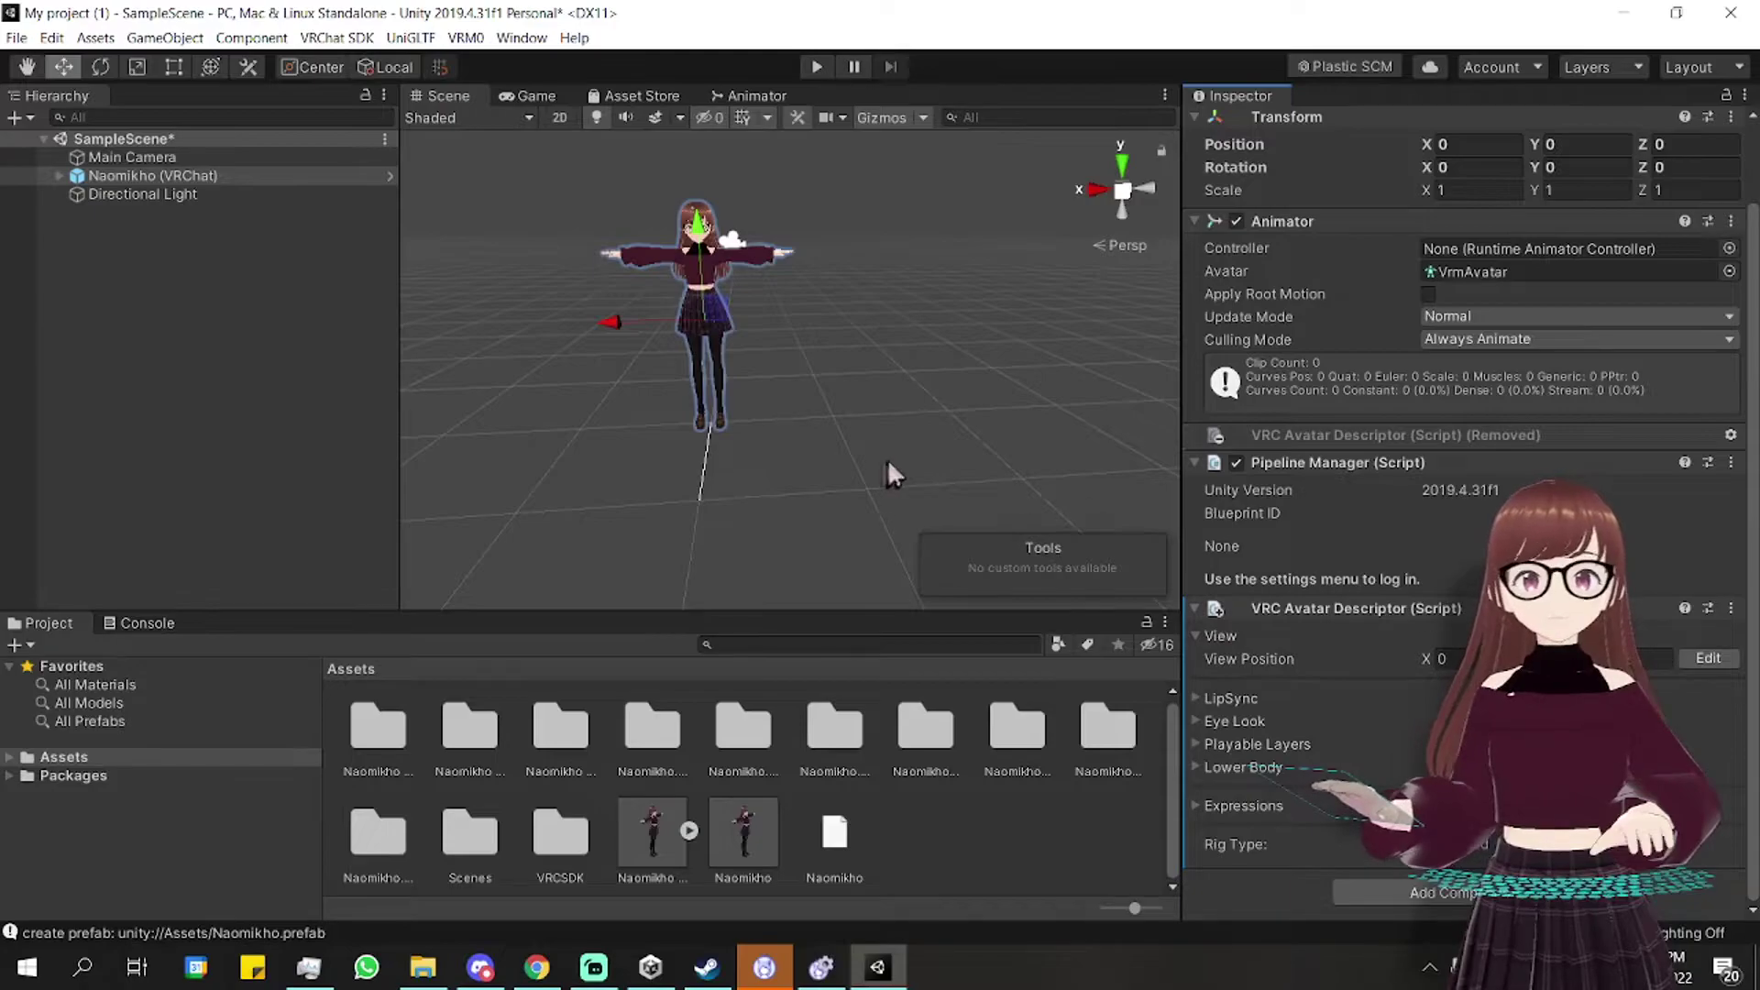
Orbit and zoom the Scene view around the avatar.
{"action": "left_click_drag", "start_coordinate": [619, 440], "coordinate": [976, 327], "text": "alt"}
{"action": "scroll", "coordinate": [784, 150], "scroll_direction": "up", "scroll_amount": 3}
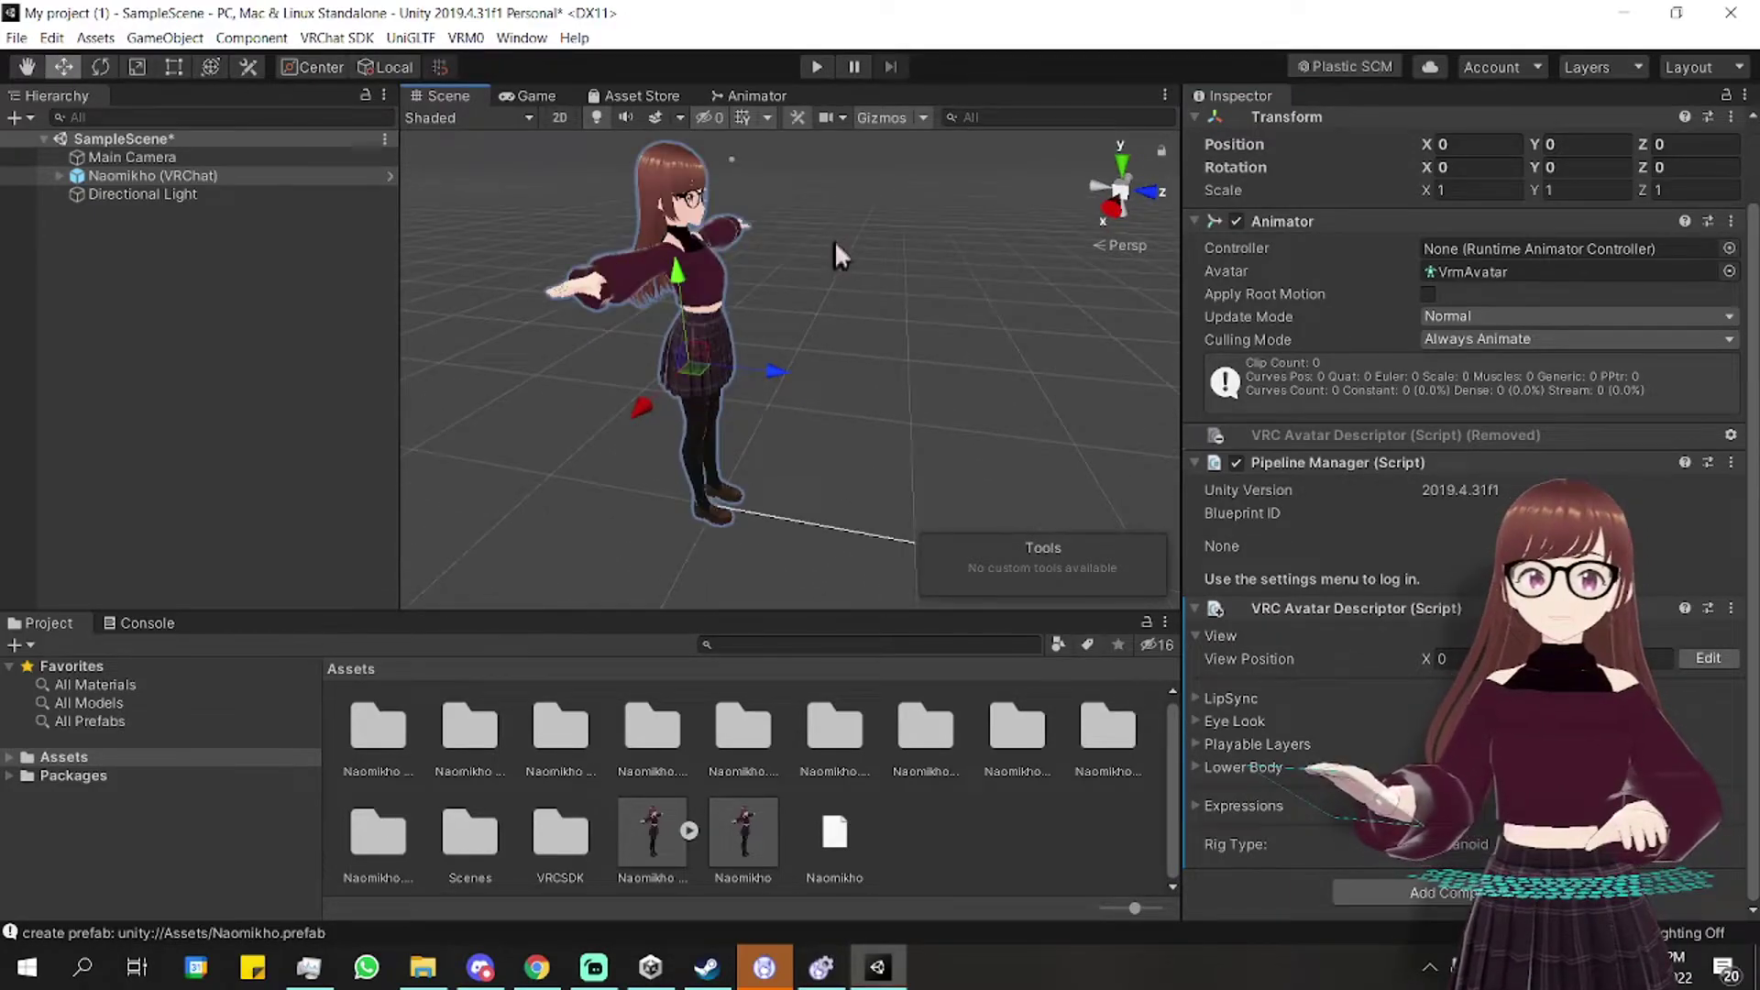
{"action": "scroll", "coordinate": [829, 240], "scroll_direction": "up", "scroll_amount": 2}
{"action": "scroll", "coordinate": [798, 220], "scroll_direction": "up", "scroll_amount": 3}
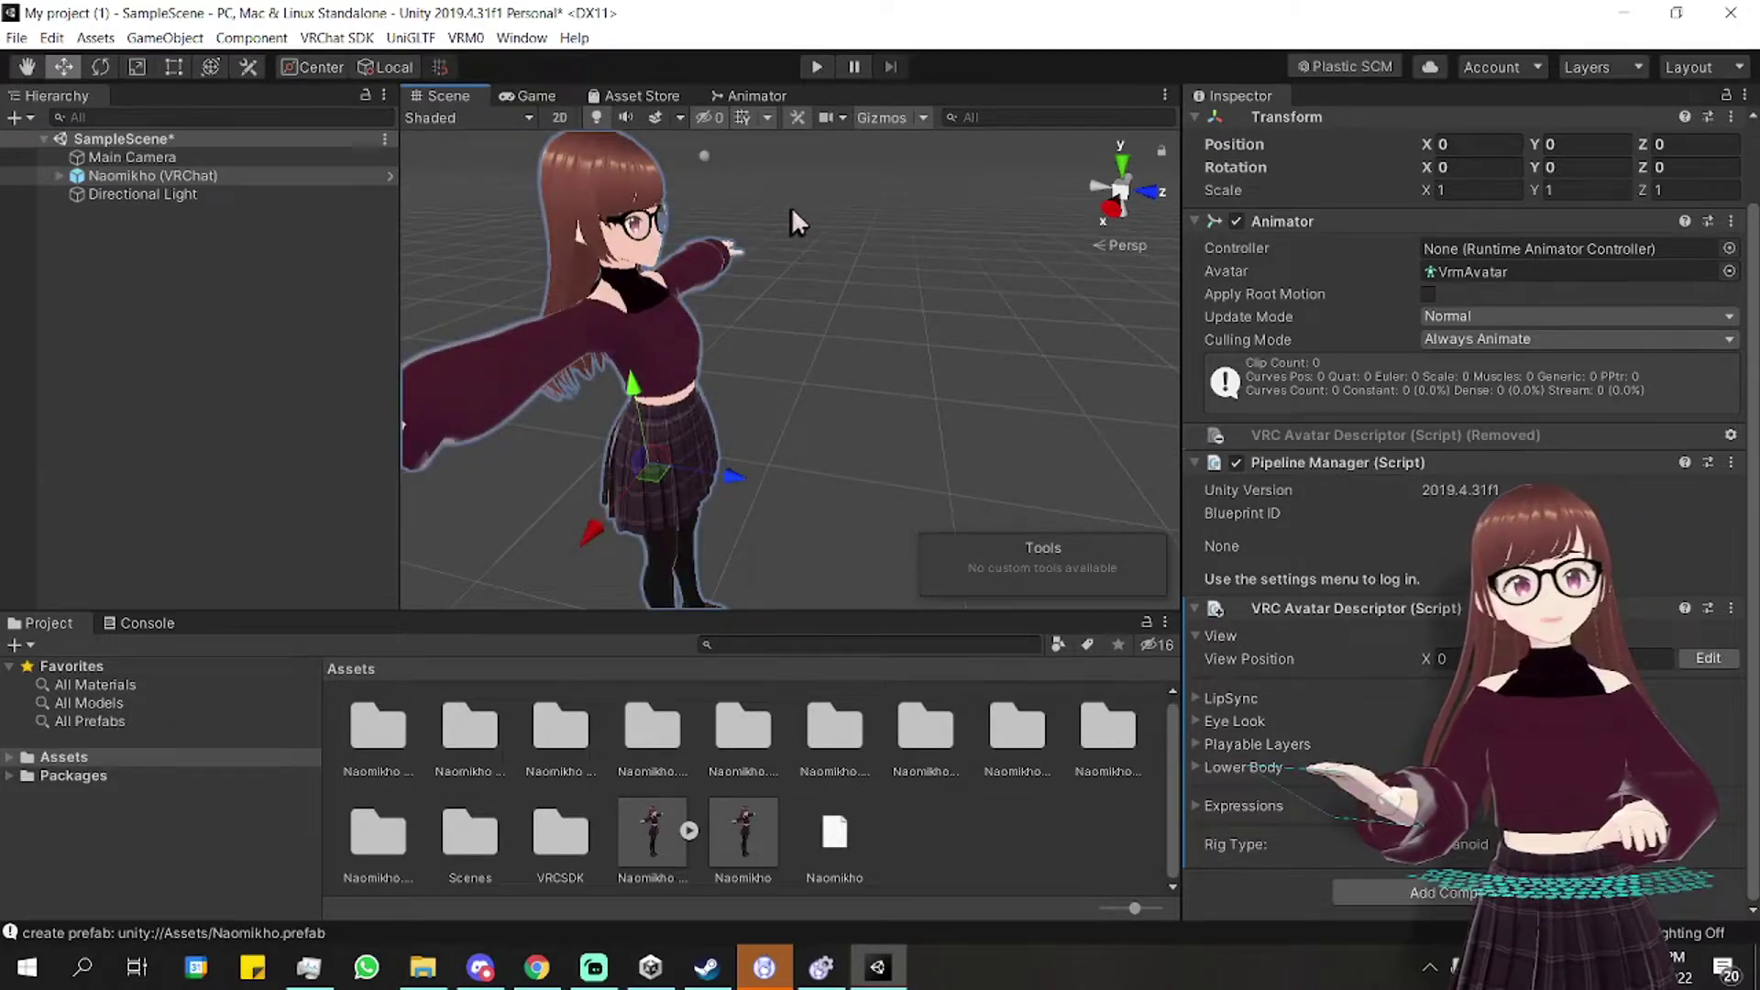
{"action": "scroll", "coordinate": [791, 207], "scroll_direction": "down", "scroll_amount": 3}
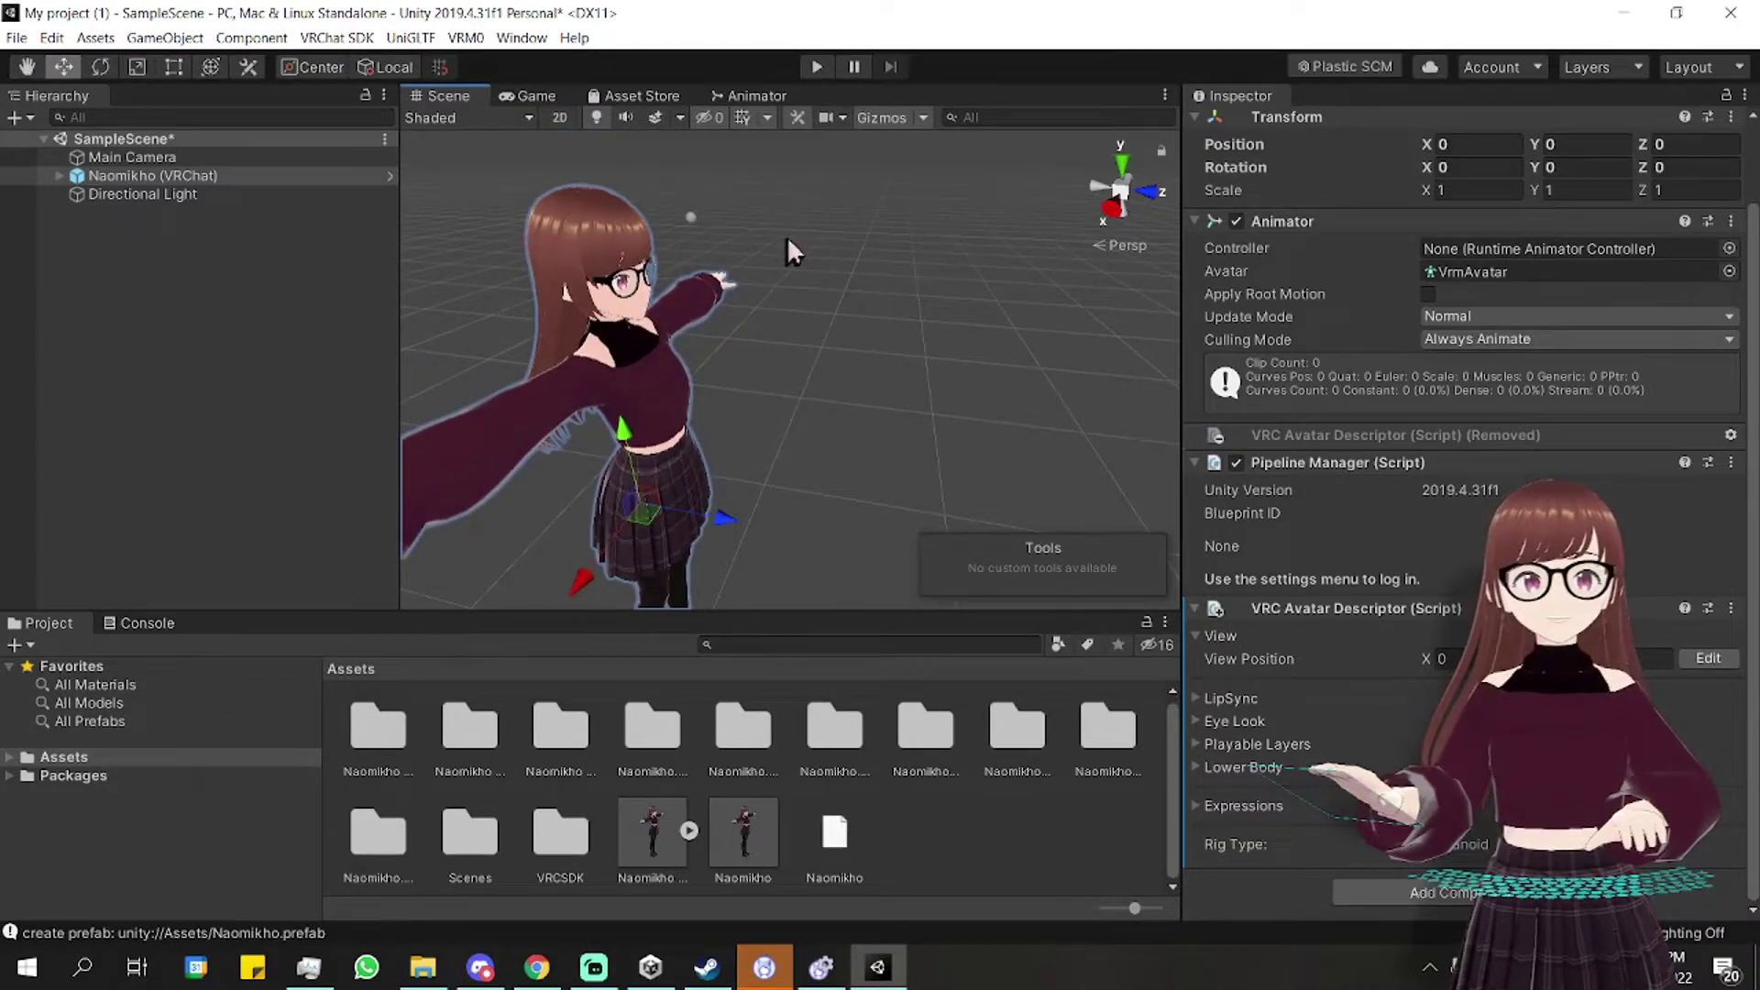
Start editing the descriptor's View Position and drag the marker toward the avatar's head.
{"action": "left_click", "coordinate": [691, 212]}
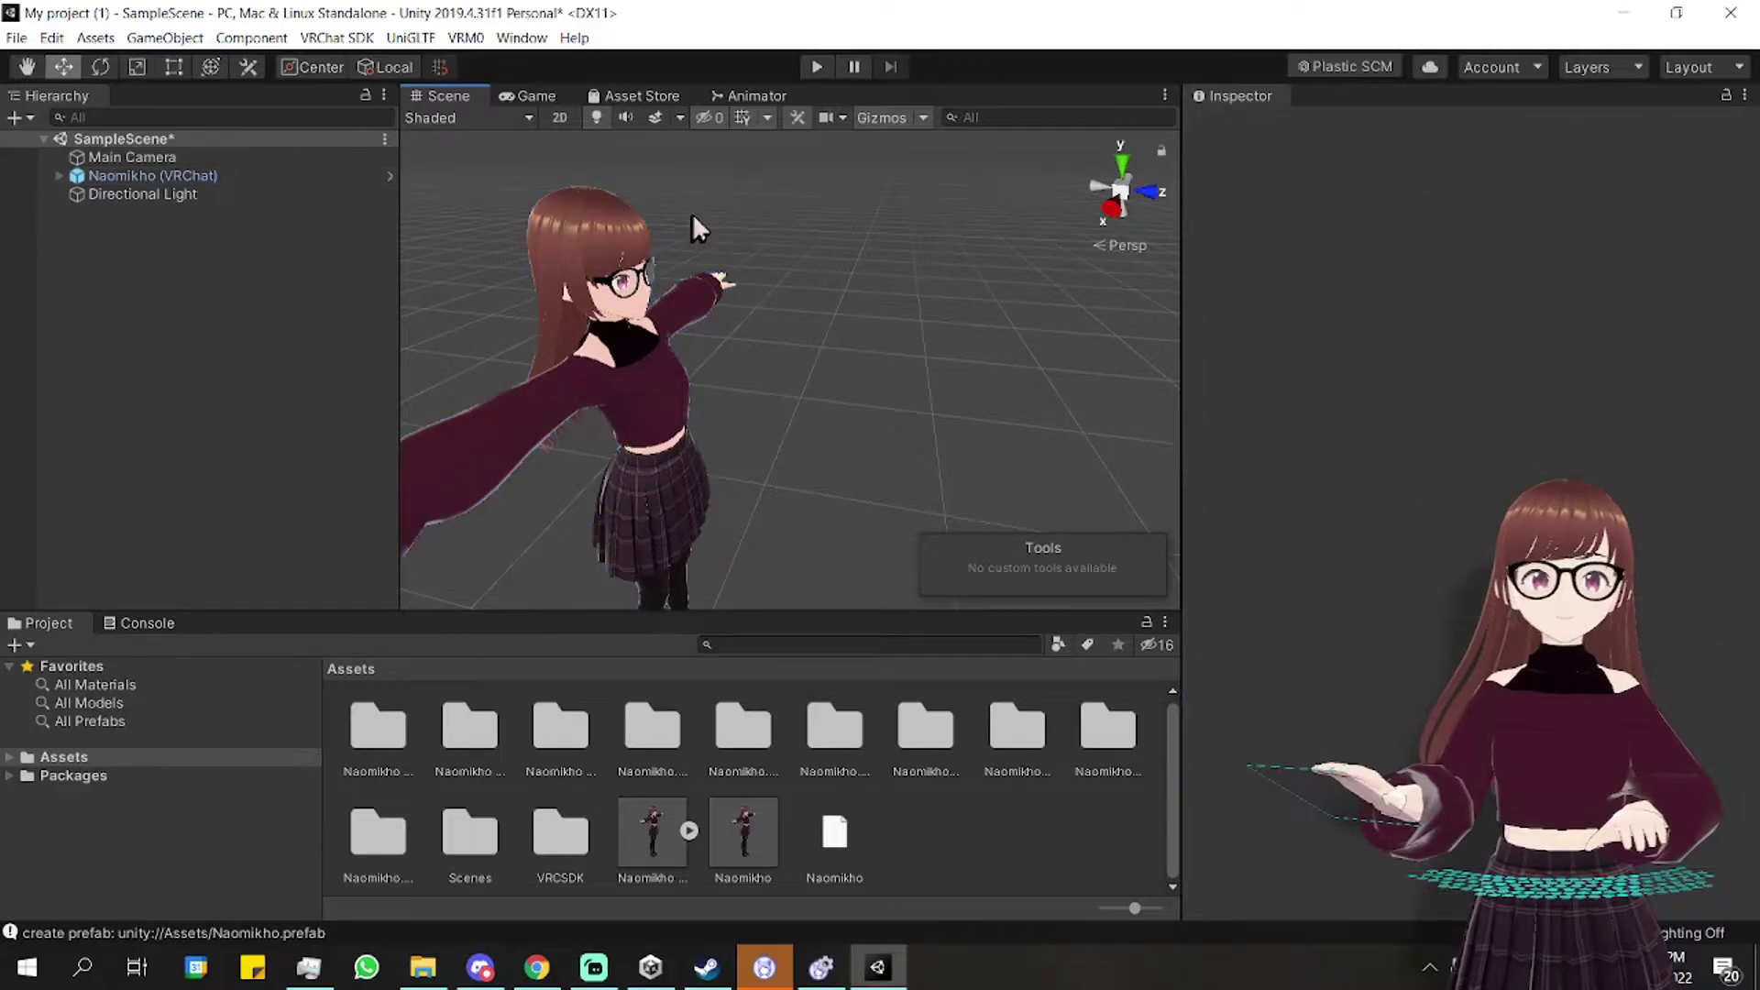
{"action": "left_click", "coordinate": [645, 377]}
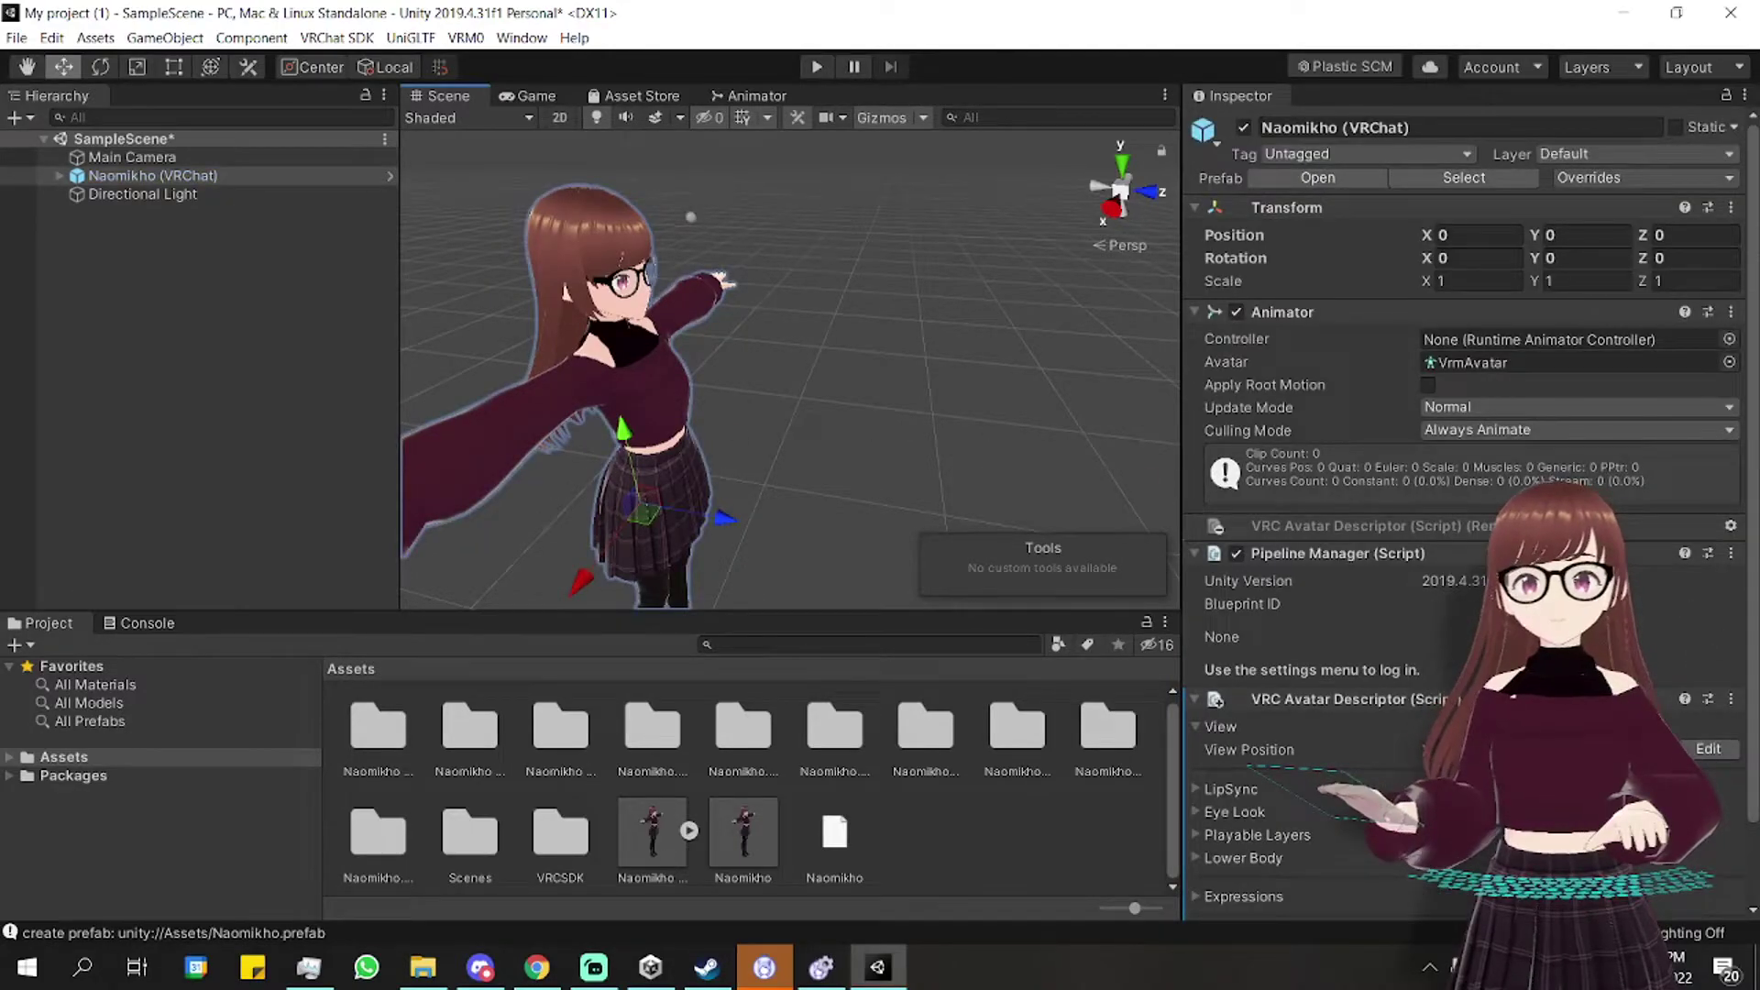
{"action": "scroll", "coordinate": [1732, 664], "scroll_direction": "down", "scroll_amount": 2}
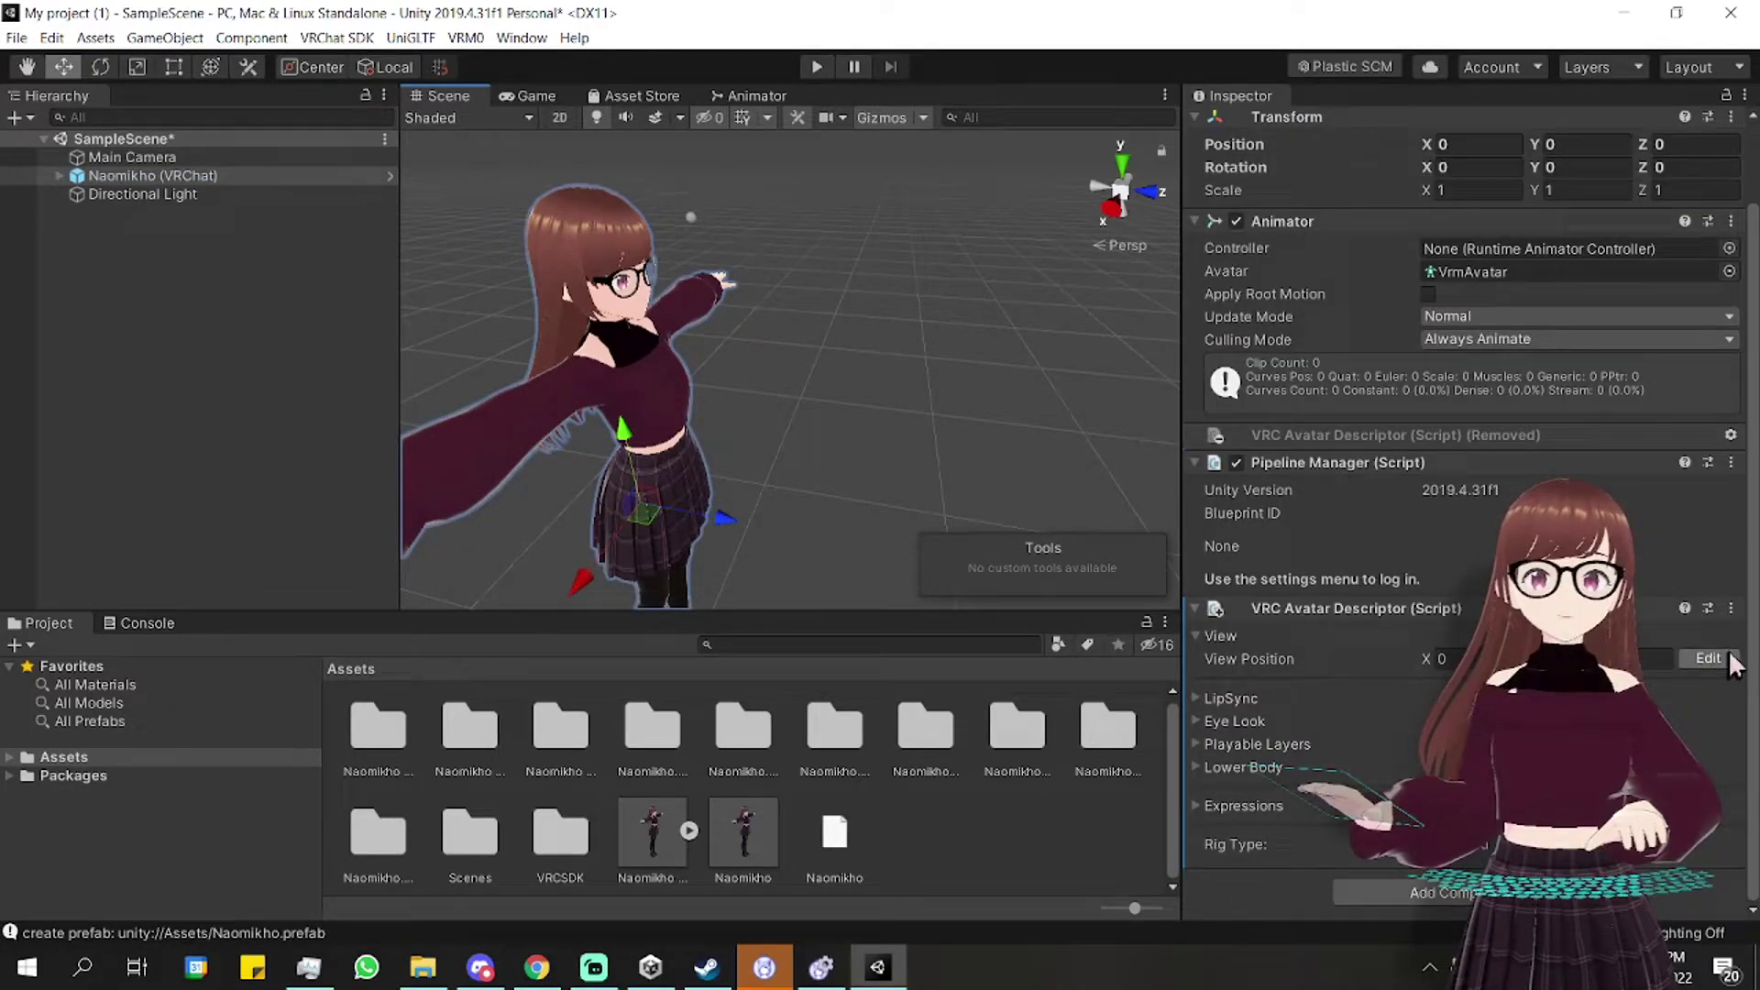
{"action": "left_click", "coordinate": [1727, 660]}
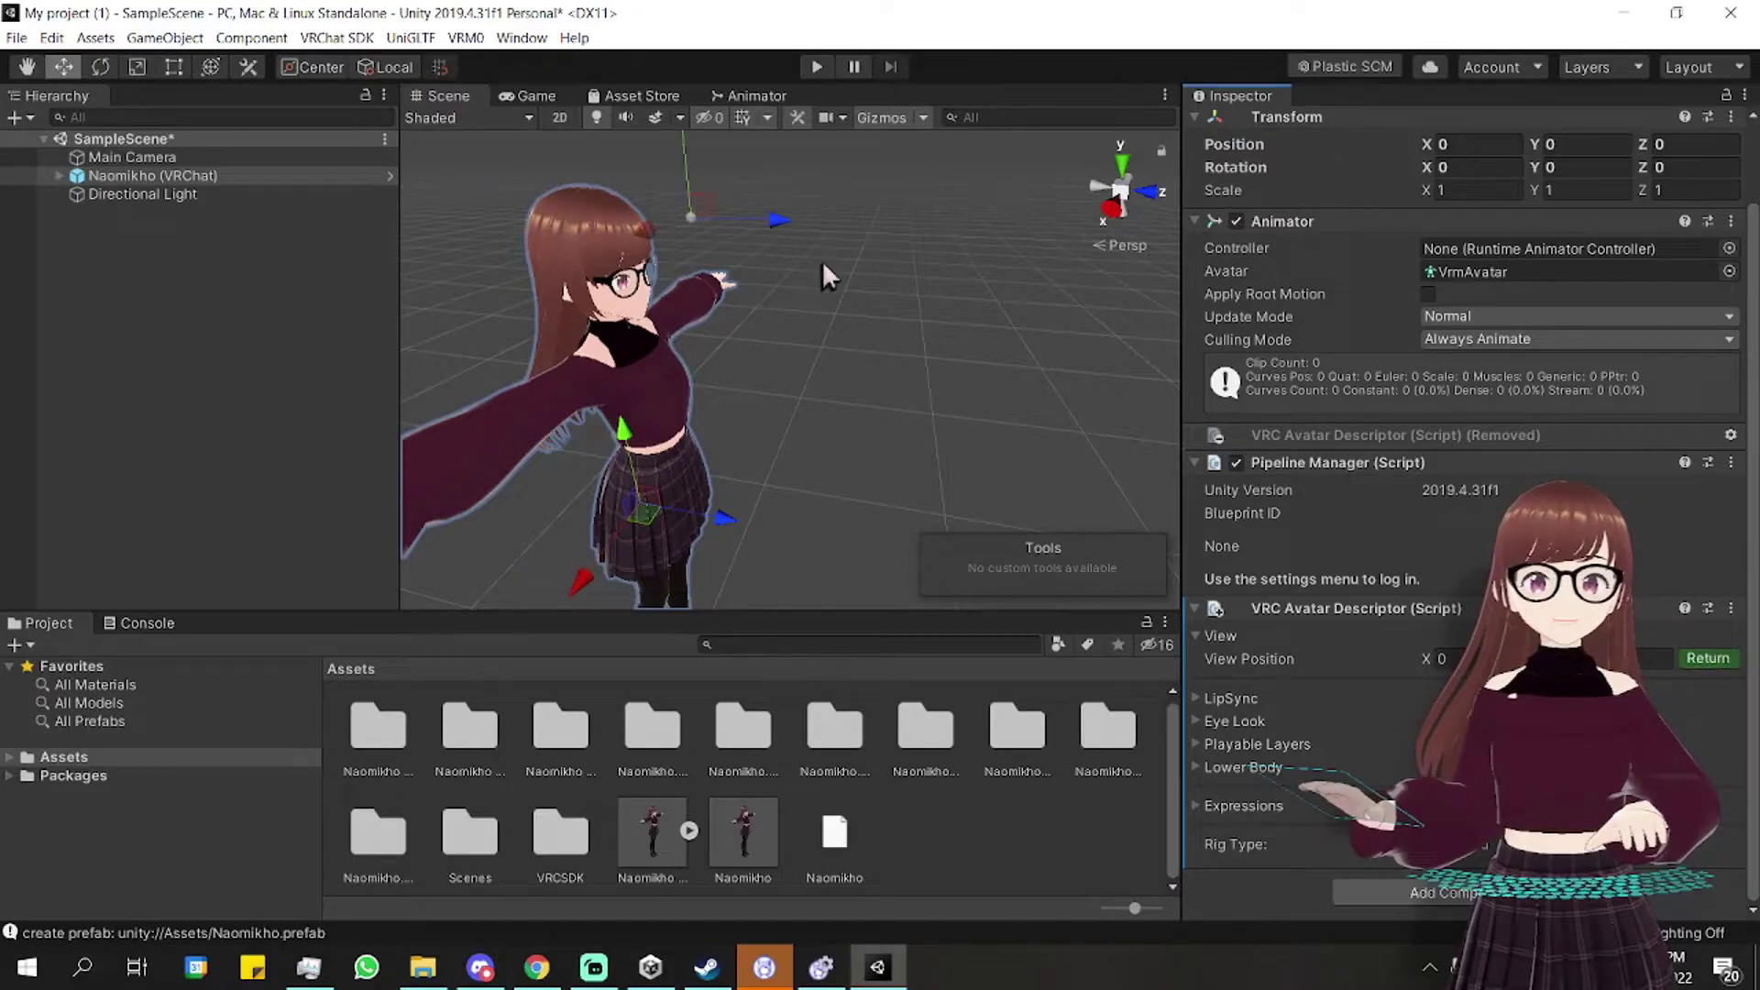
{"action": "left_click_drag", "start_coordinate": [691, 165], "coordinate": [704, 198]}
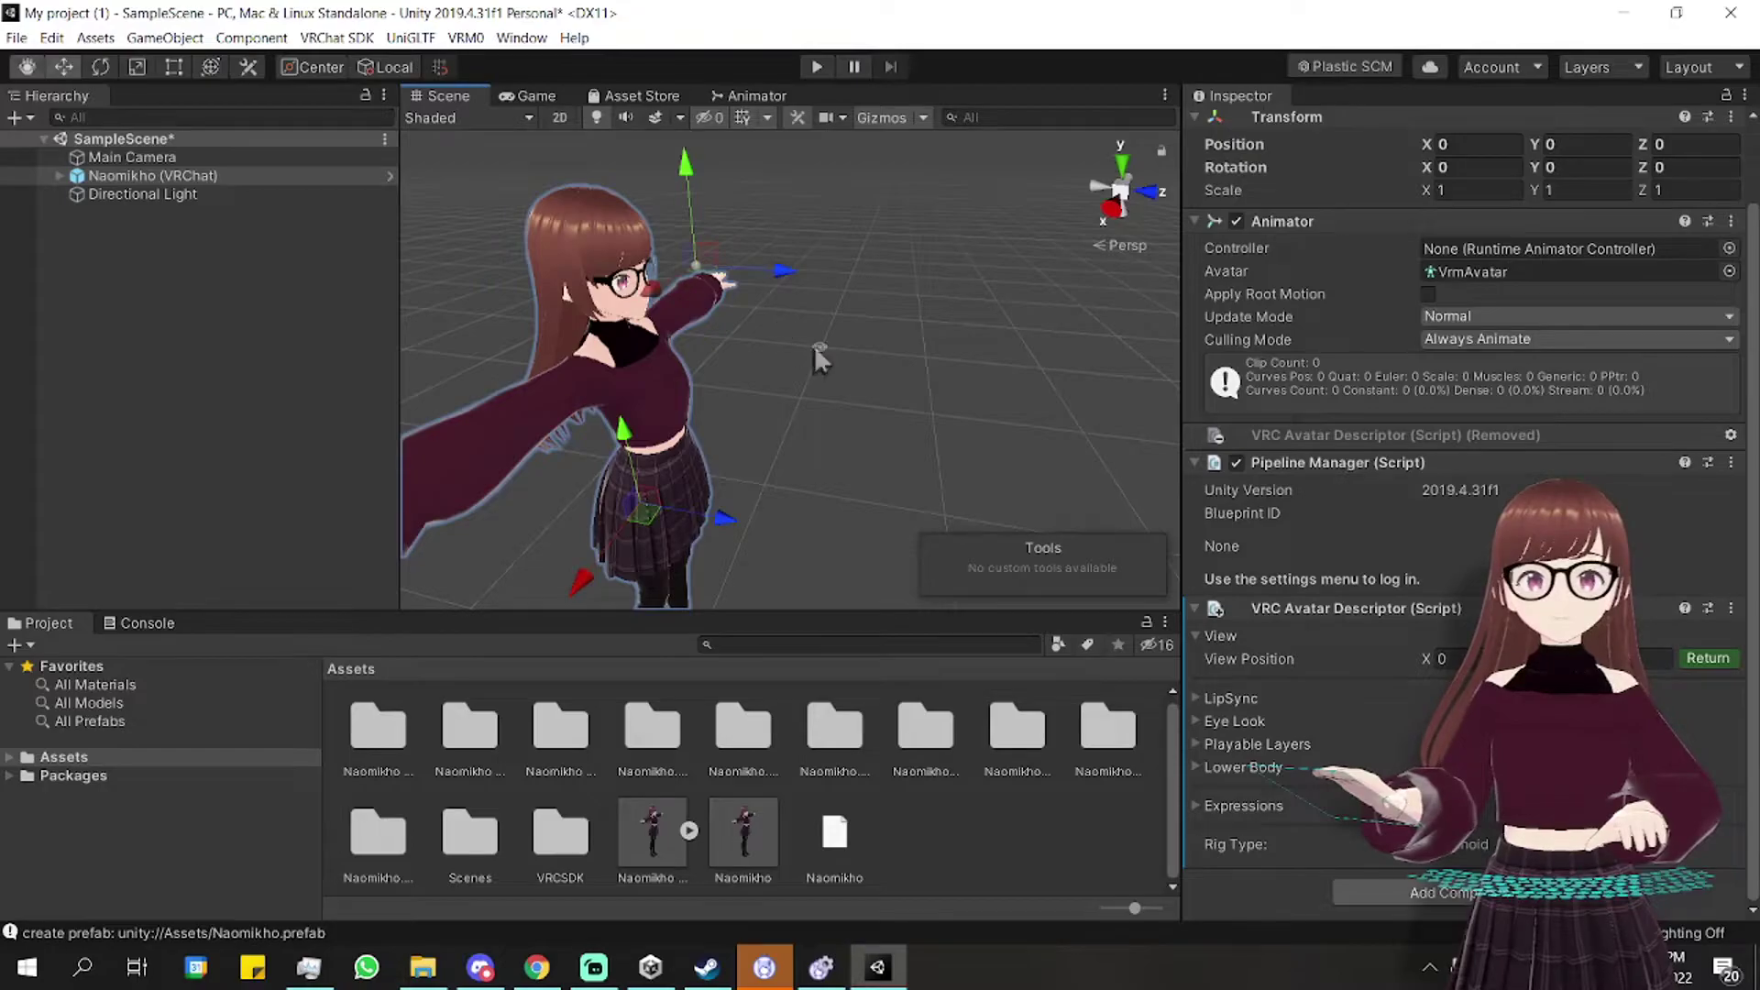
{"action": "left_click_drag", "start_coordinate": [814, 344], "coordinate": [893, 343], "text": "alt"}
{"action": "left_click_drag", "start_coordinate": [862, 274], "coordinate": [799, 277]}
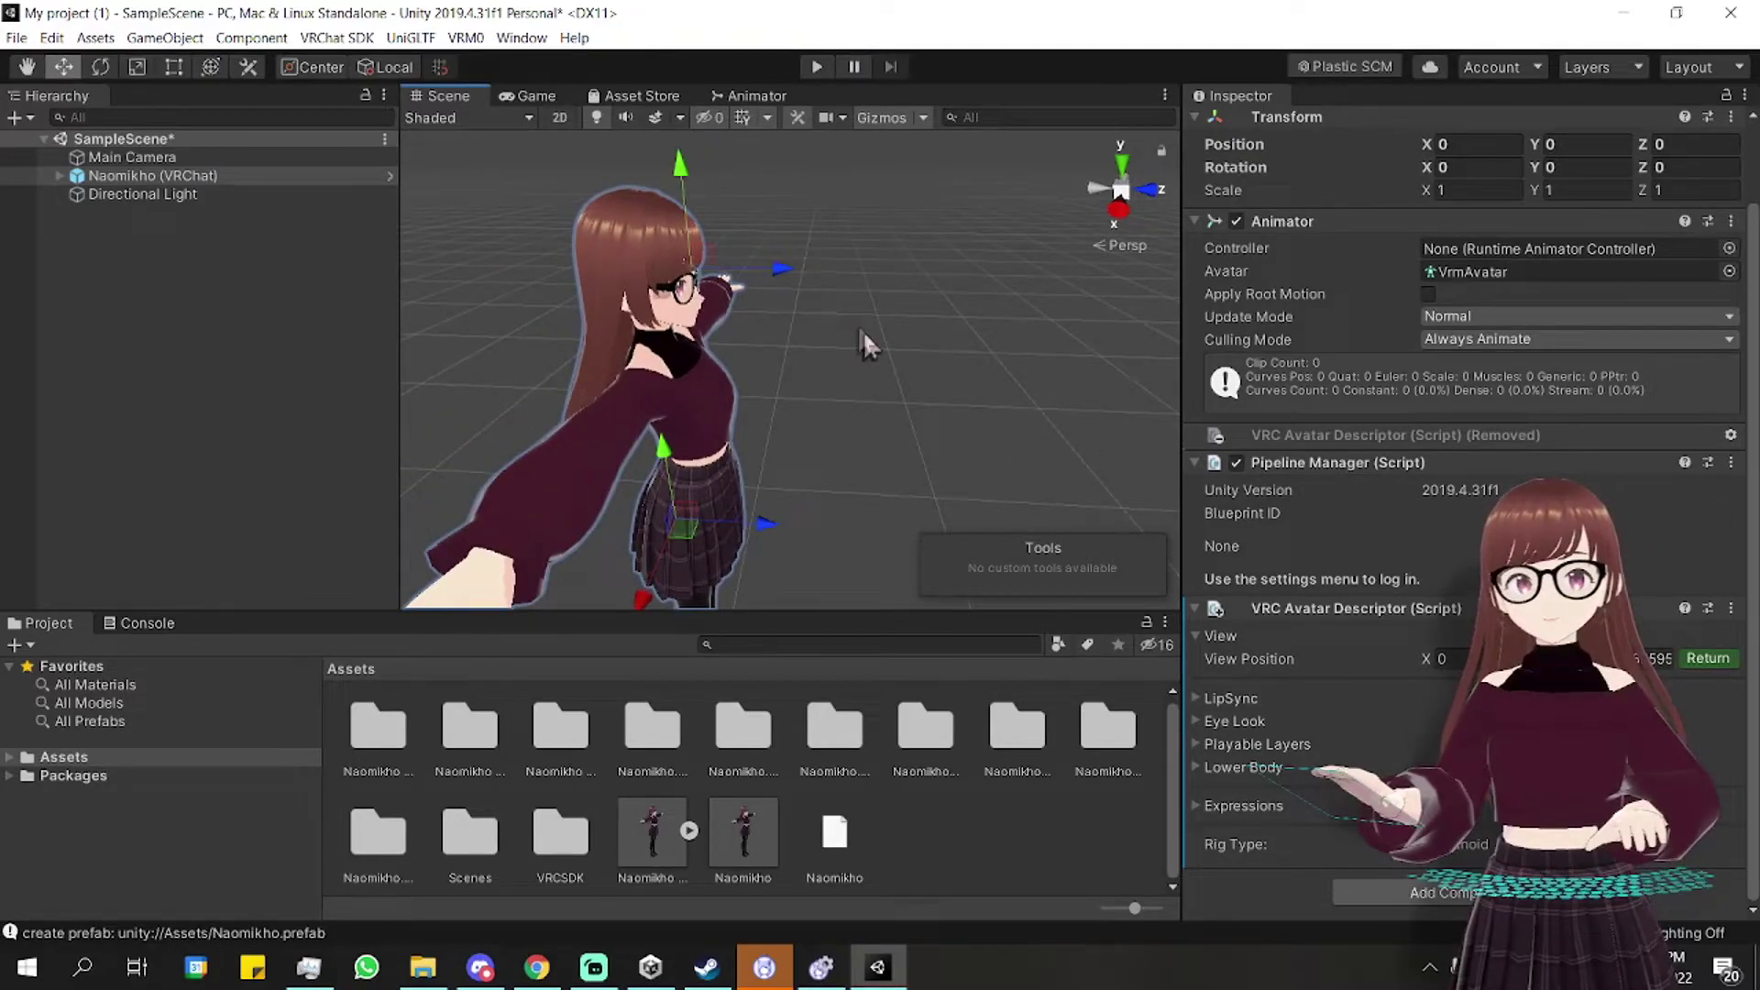
Bring the avatar's face into view and nudge the view position marker vertically.
{"action": "left_click_drag", "start_coordinate": [864, 331], "coordinate": [752, 219], "text": "alt"}
{"action": "scroll", "coordinate": [724, 173], "scroll_direction": "up", "scroll_amount": 5}
{"action": "middle_click_drag", "start_coordinate": [725, 173], "coordinate": [1020, 338]}
{"action": "scroll", "coordinate": [1018, 337], "scroll_direction": "down", "scroll_amount": 5}
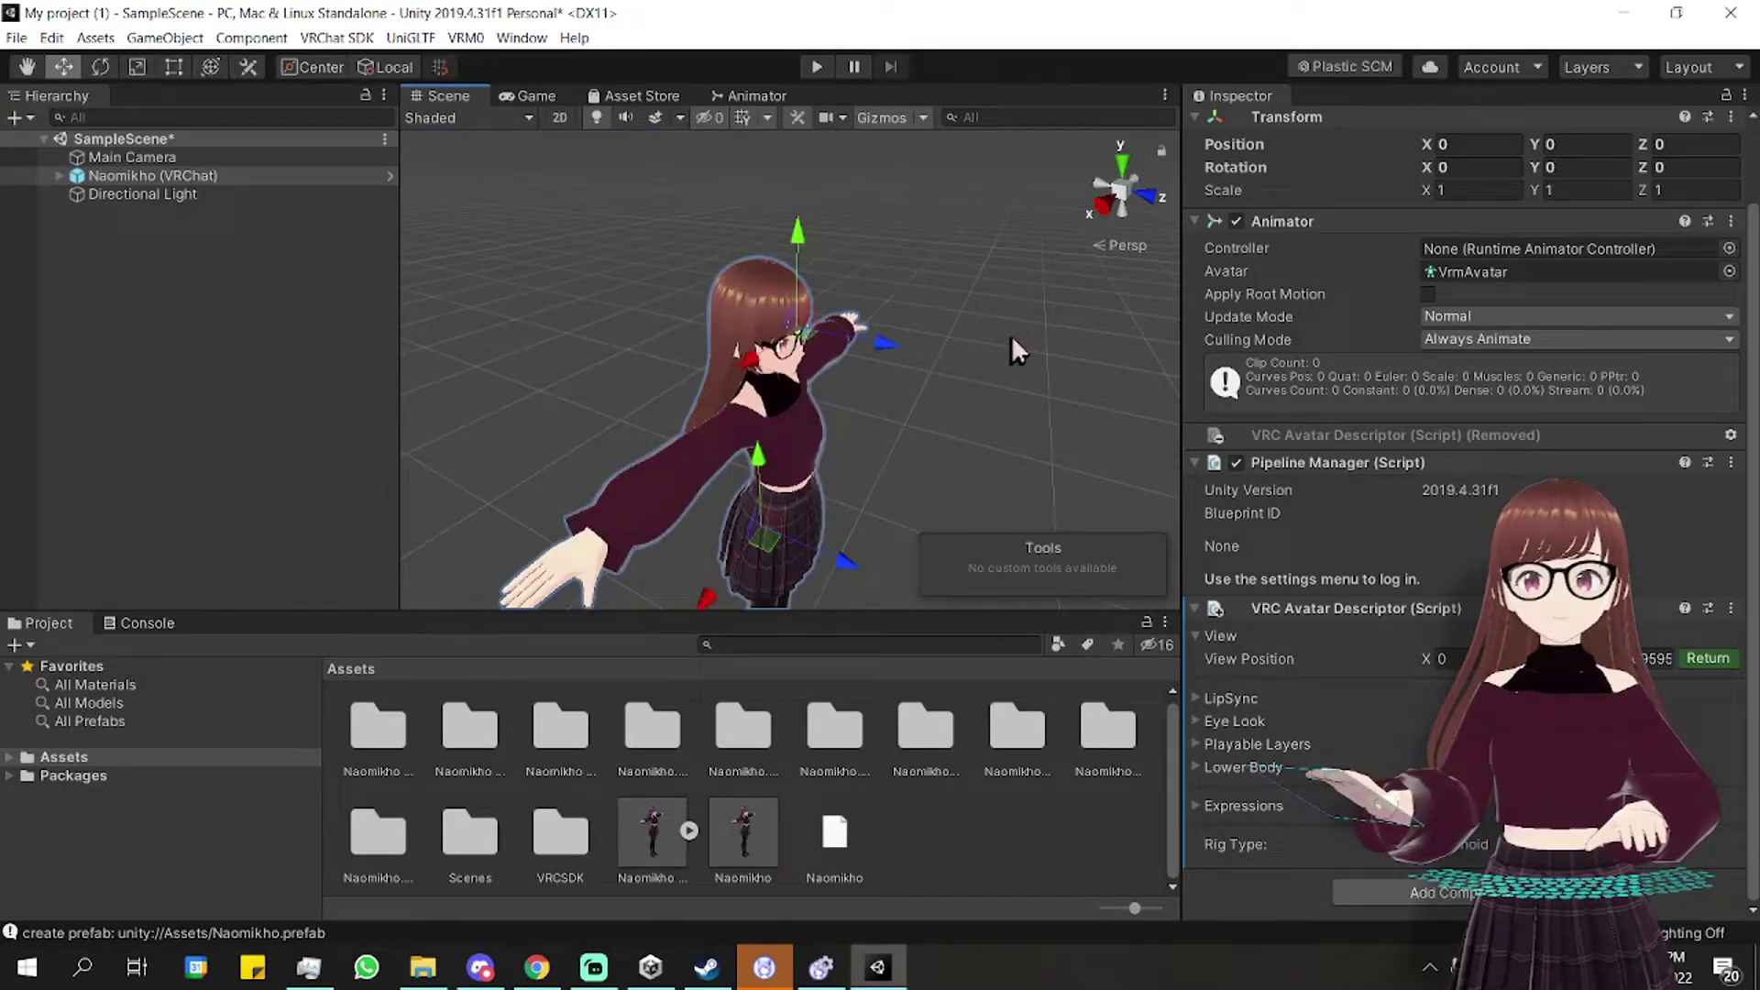
{"action": "scroll", "coordinate": [1012, 339], "scroll_direction": "up", "scroll_amount": 3}
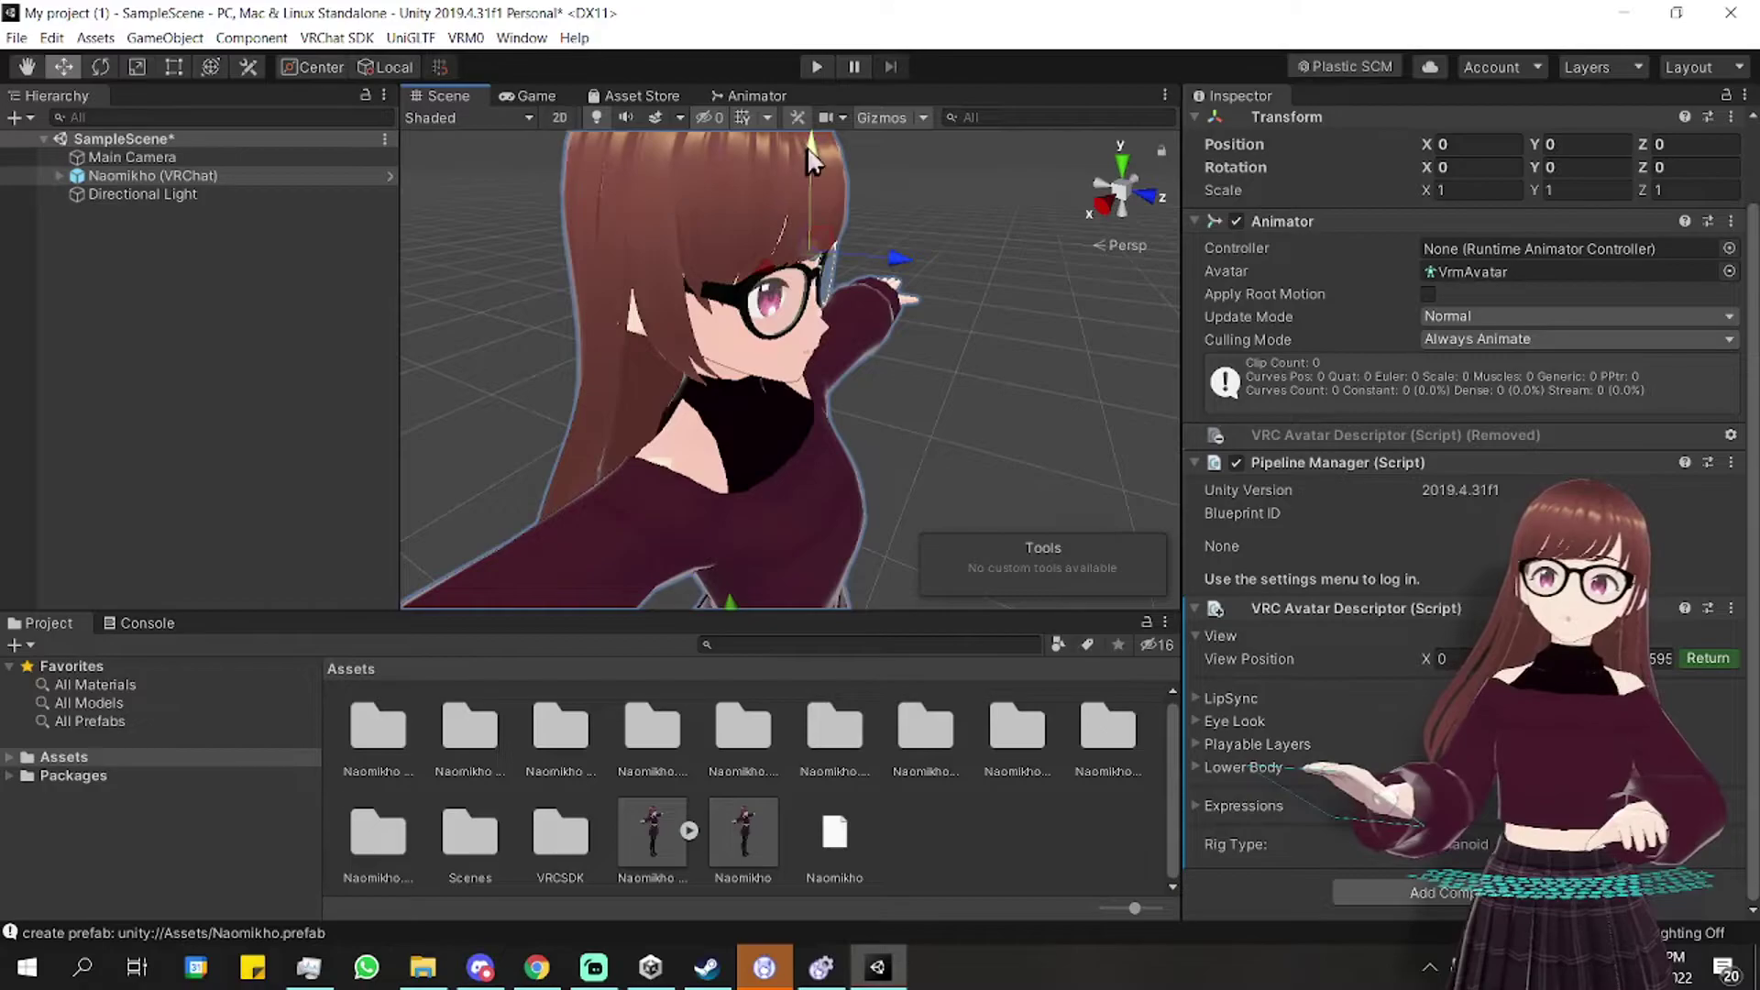
{"action": "left_click_drag", "start_coordinate": [807, 146], "coordinate": [808, 163]}
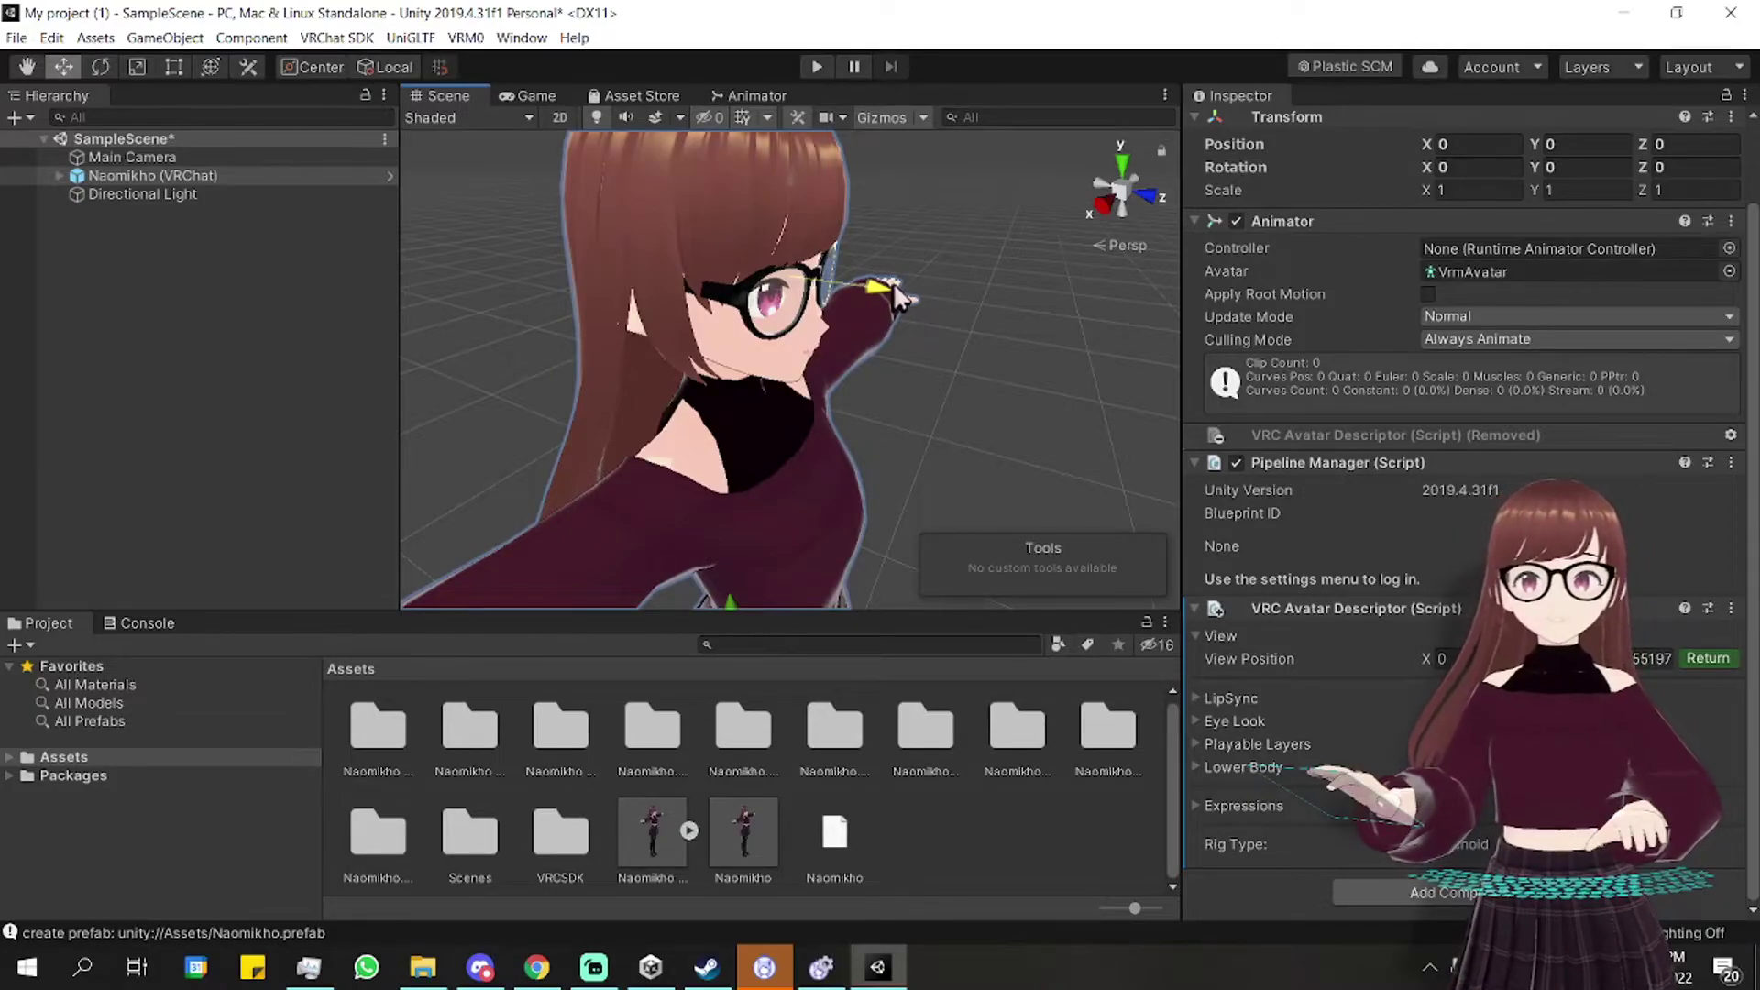
Frame the whole avatar and confirm the View Position with X at 0.
{"action": "key", "text": "f"}
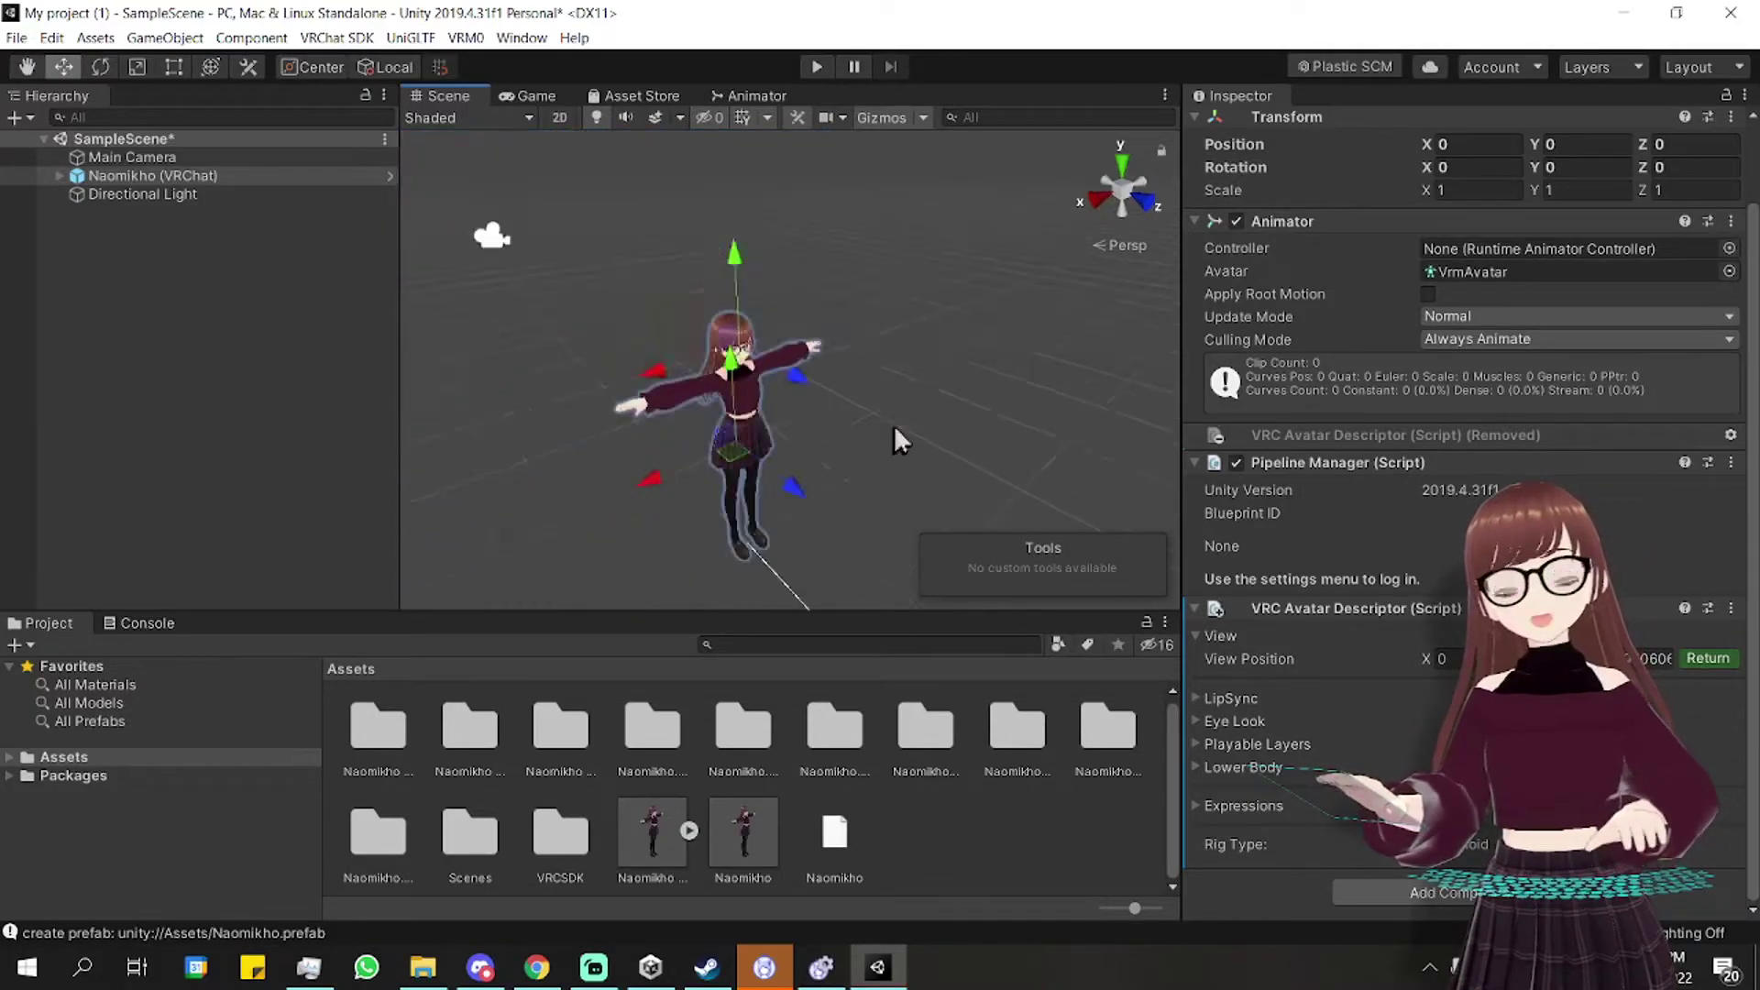
{"action": "left_click_drag", "start_coordinate": [953, 405], "coordinate": [781, 323], "text": "alt"}
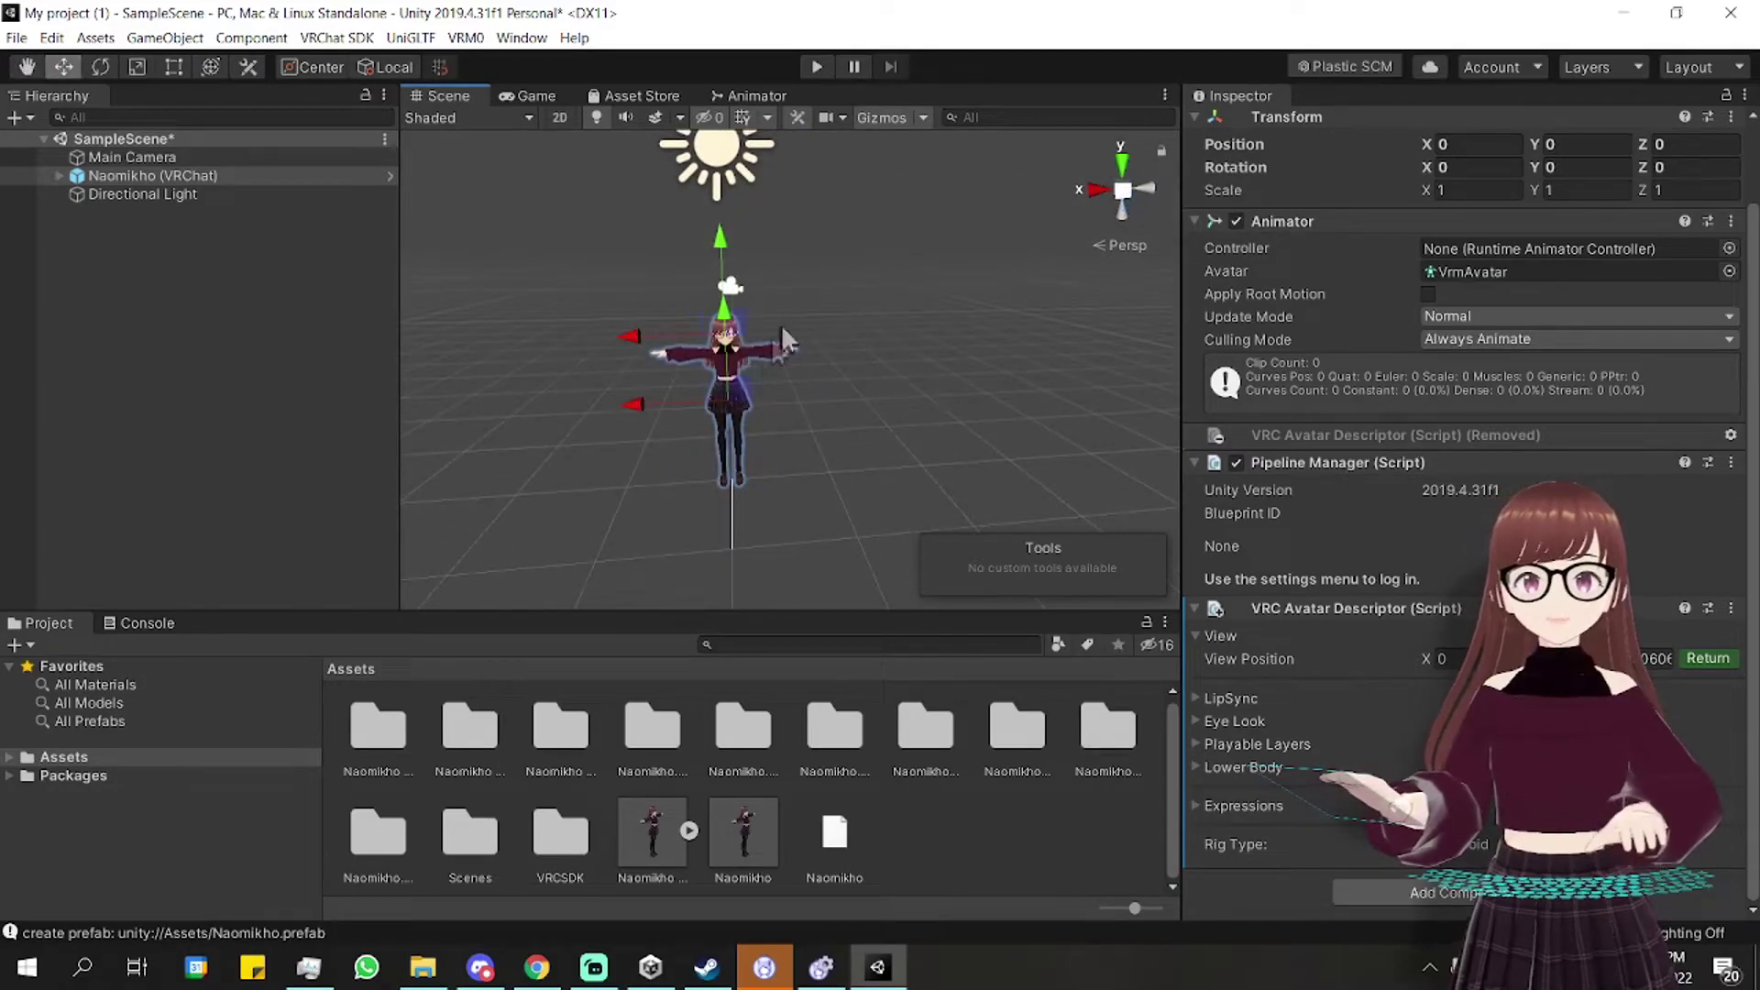
{"action": "scroll", "coordinate": [789, 257], "scroll_direction": "up", "scroll_amount": 2}
{"action": "scroll", "coordinate": [1014, 405], "scroll_direction": "up", "scroll_amount": 3}
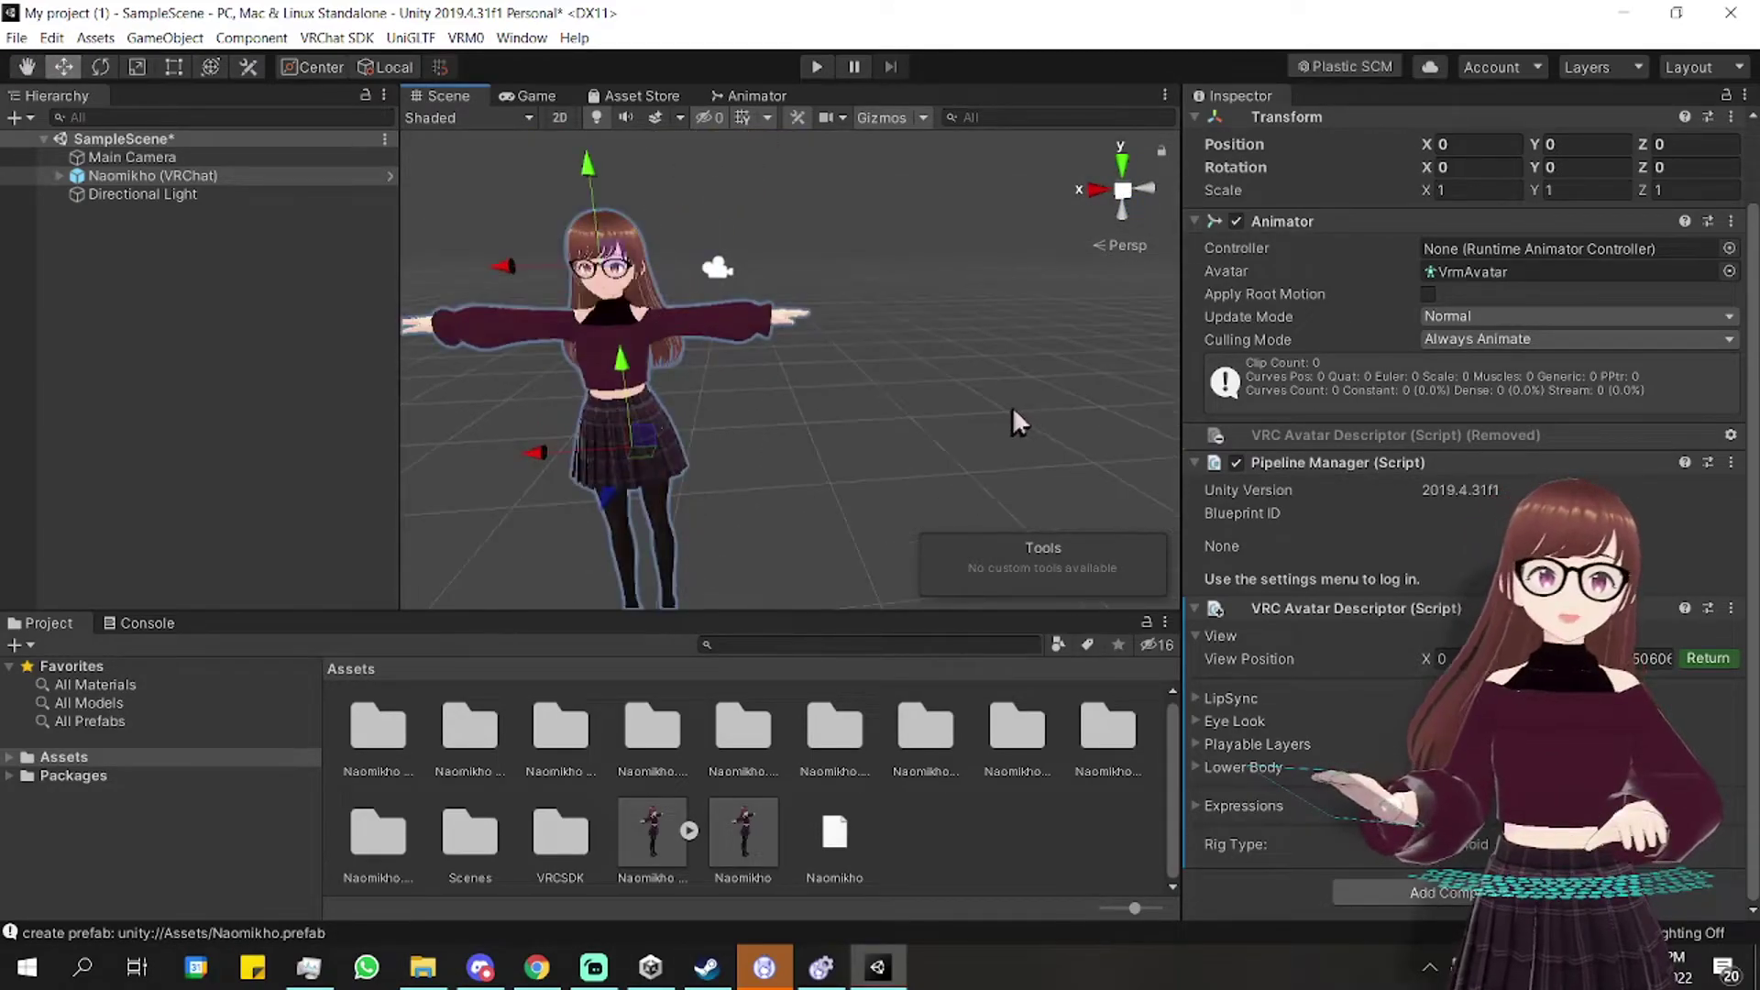
{"action": "scroll", "coordinate": [1012, 405], "scroll_direction": "down", "scroll_amount": 2}
{"action": "scroll", "coordinate": [1071, 377], "scroll_direction": "down", "scroll_amount": 2}
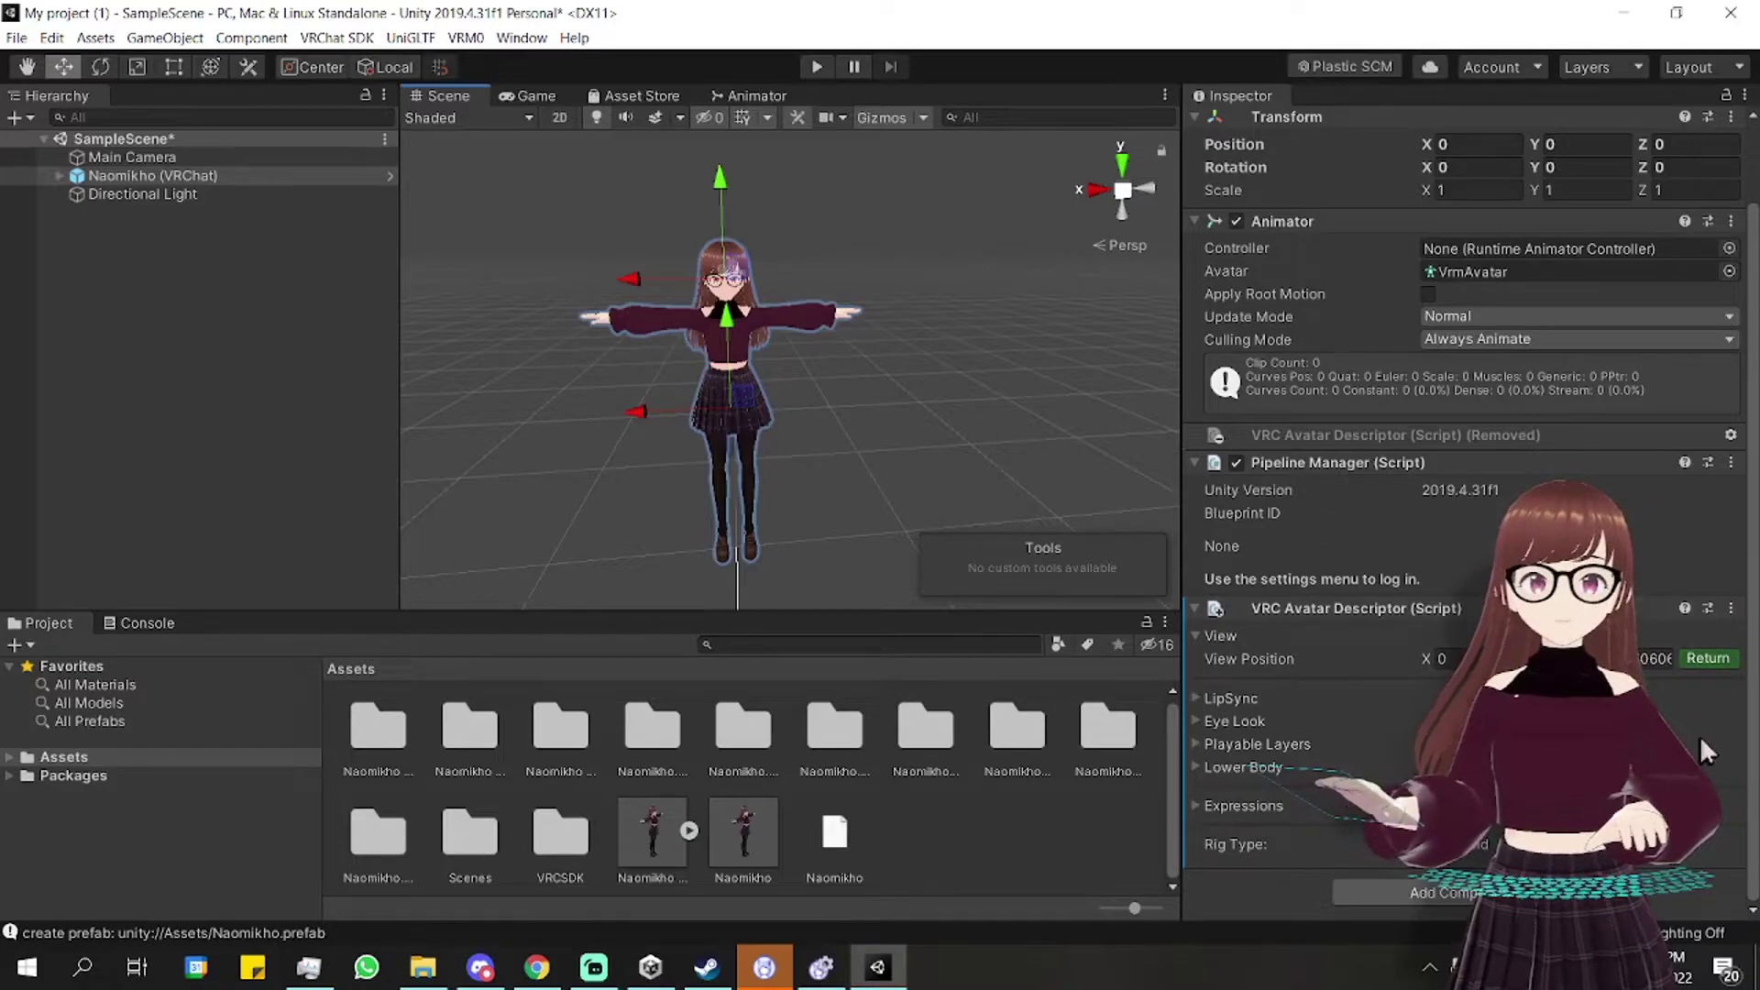
{"action": "left_click", "coordinate": [1711, 657]}
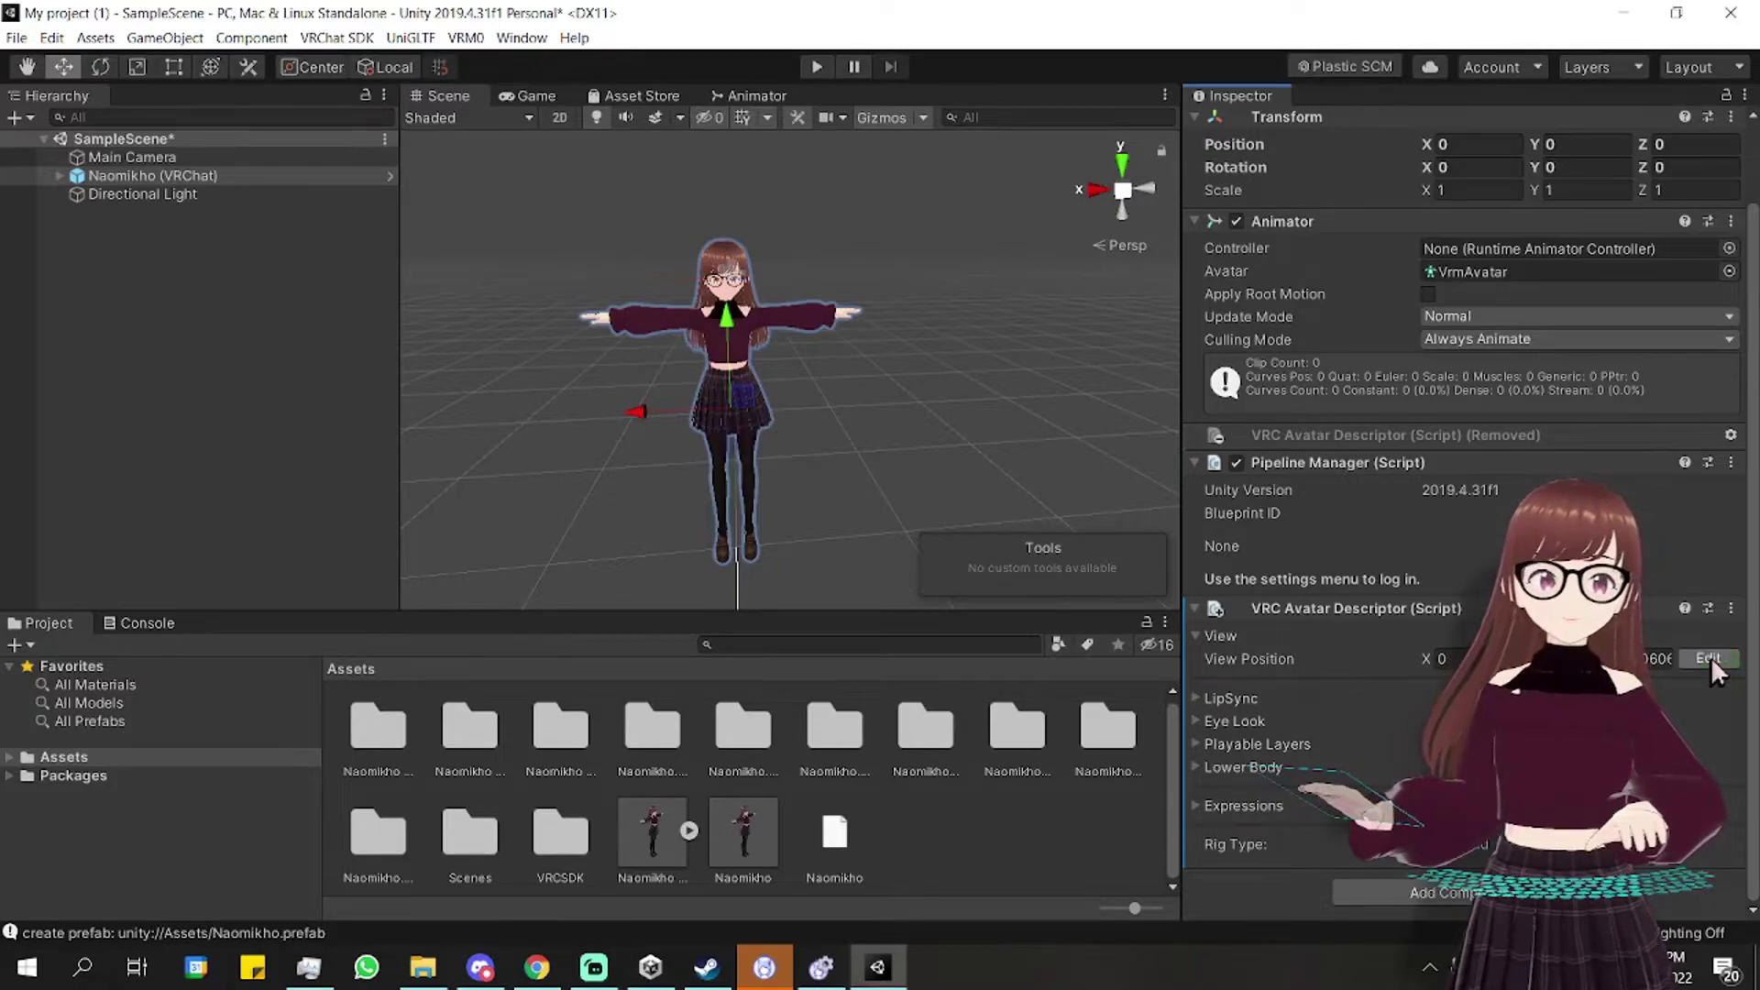
{"action": "scroll", "coordinate": [916, 425], "scroll_direction": "down", "scroll_amount": 2}
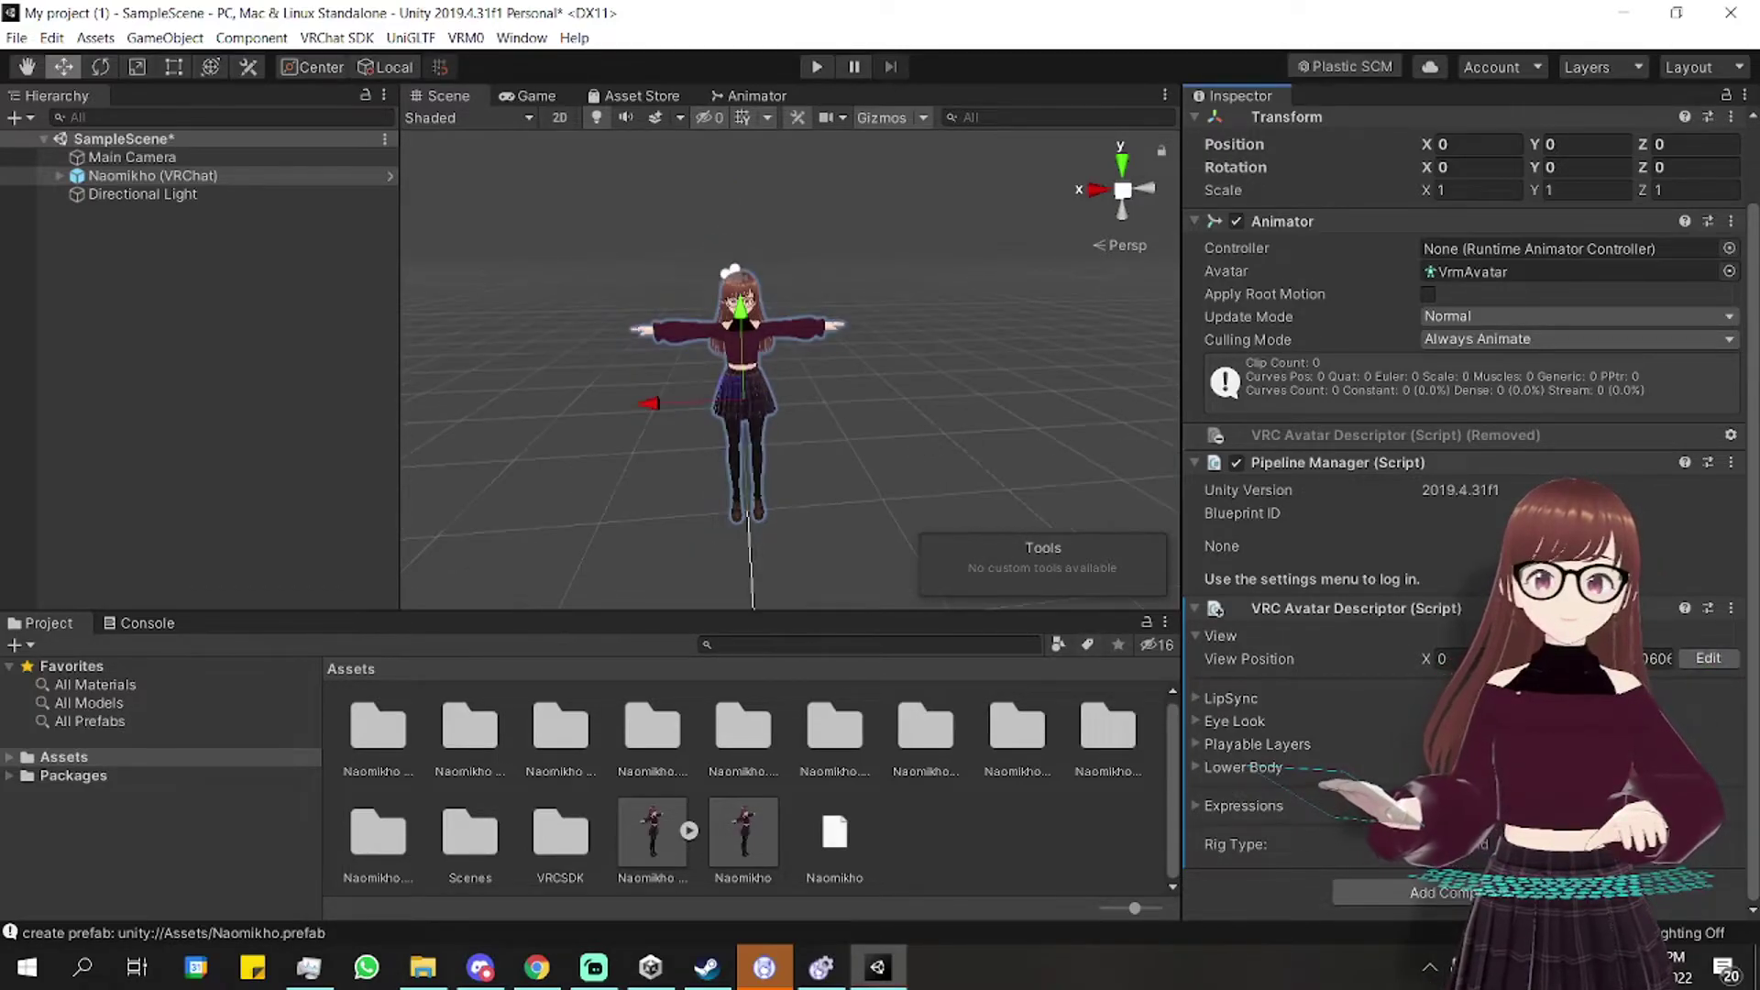
{"action": "left_click", "coordinate": [341, 38]}
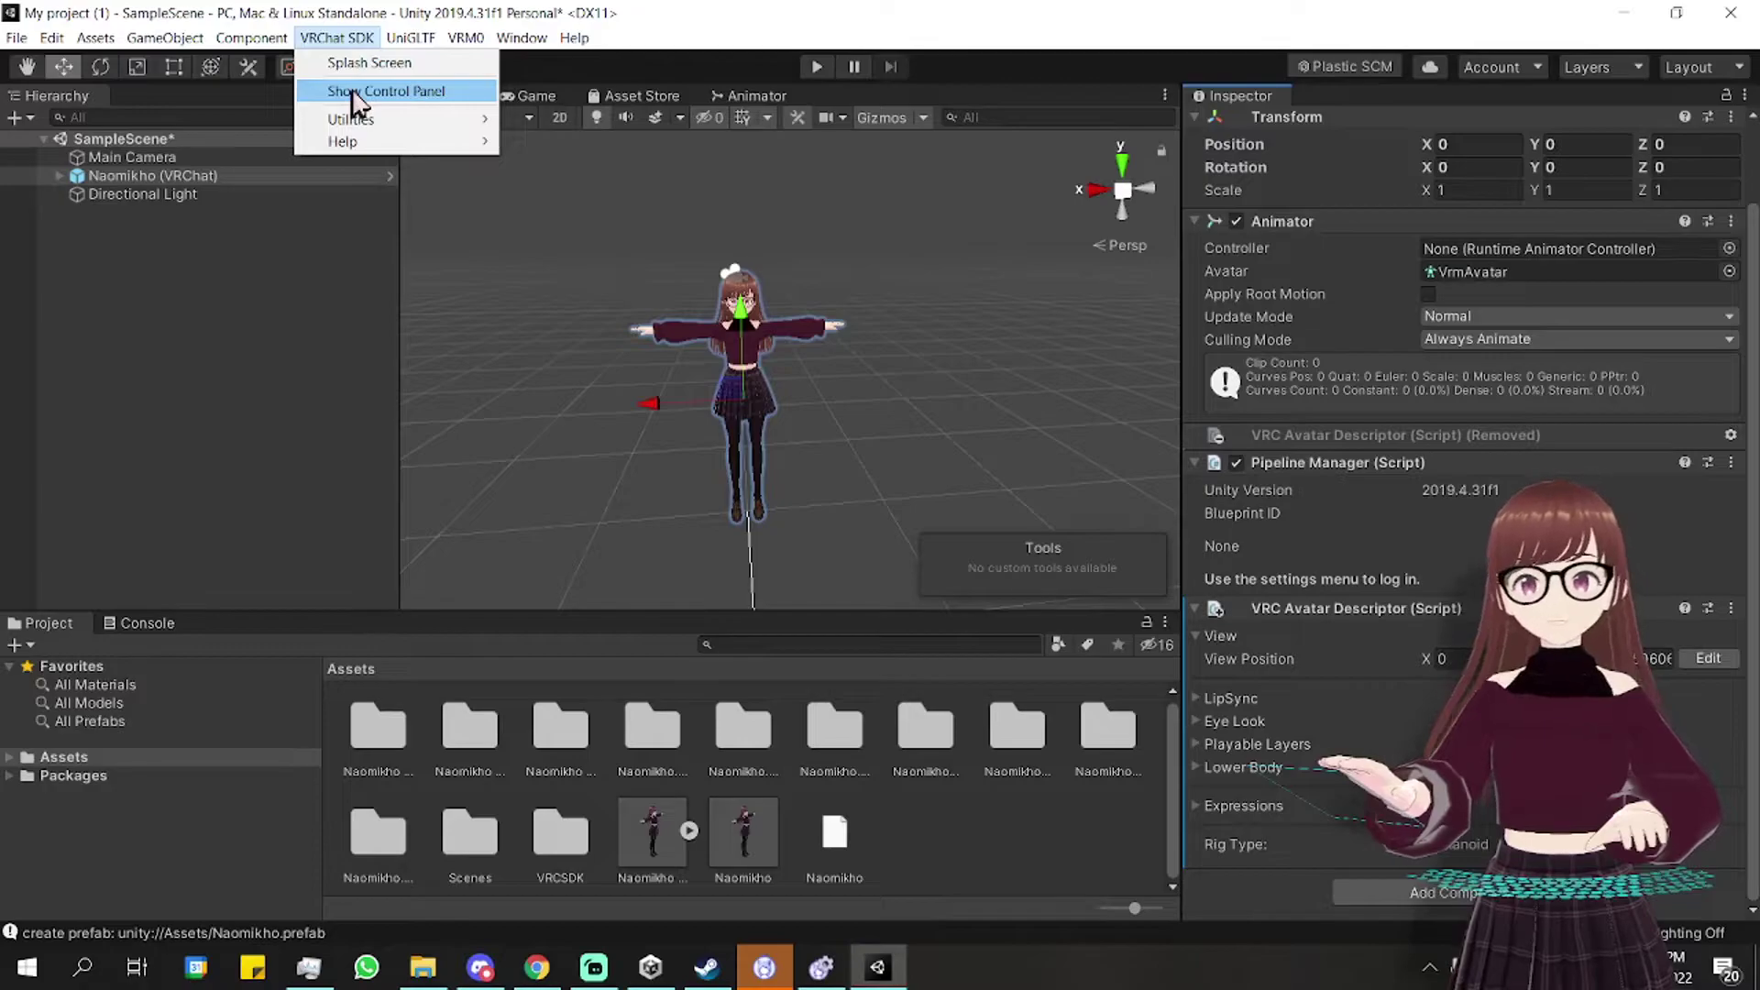
Open the VRChat SDK Control Panel and sign in with the account username and password.
{"action": "left_click", "coordinate": [353, 90]}
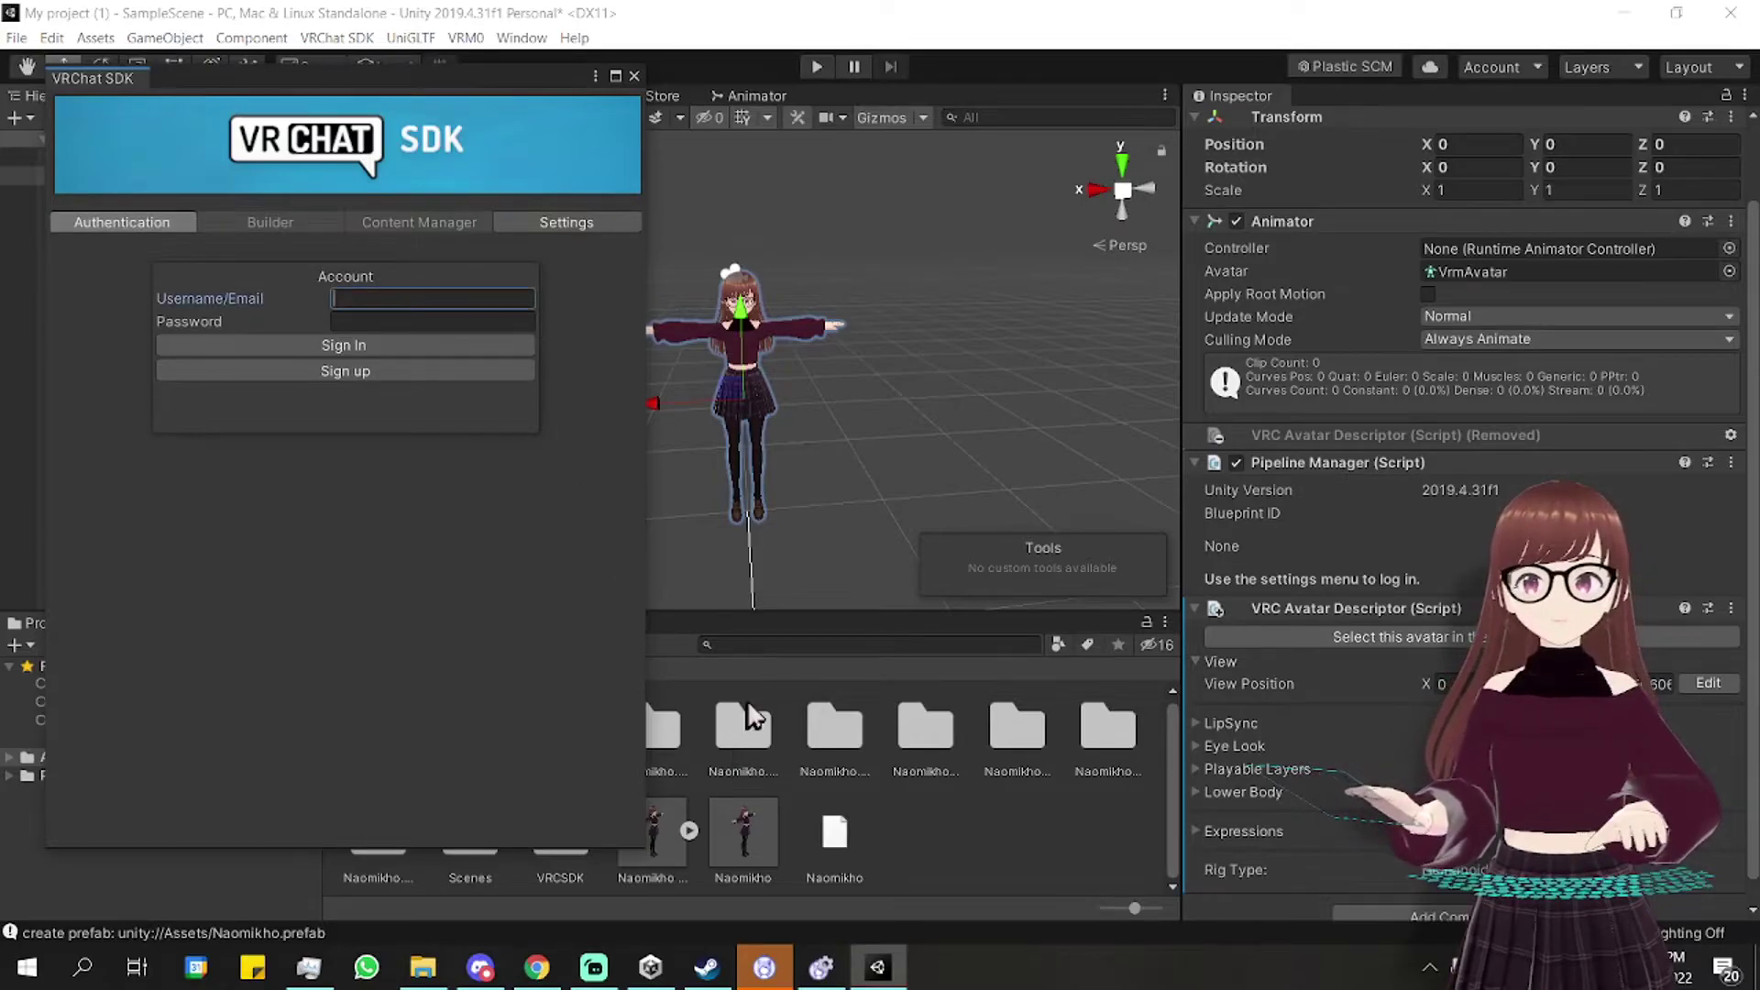
{"action": "type", "text": "Naomikho"}
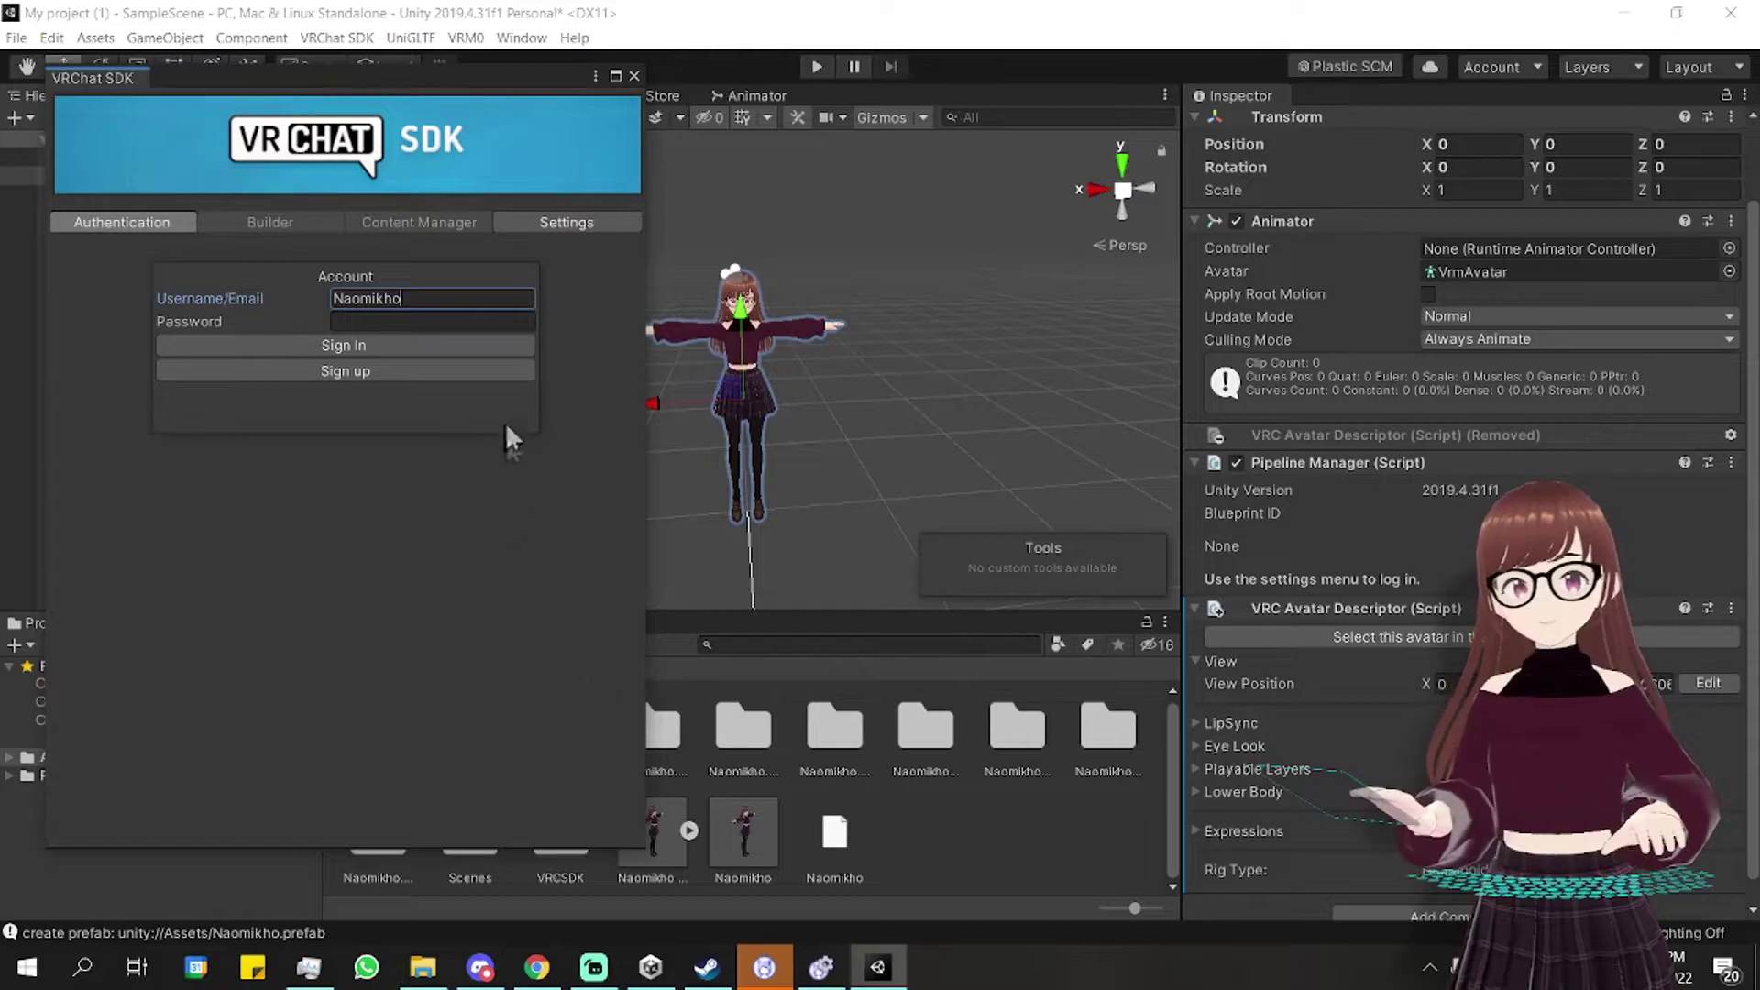
{"action": "key", "text": "Tab"}
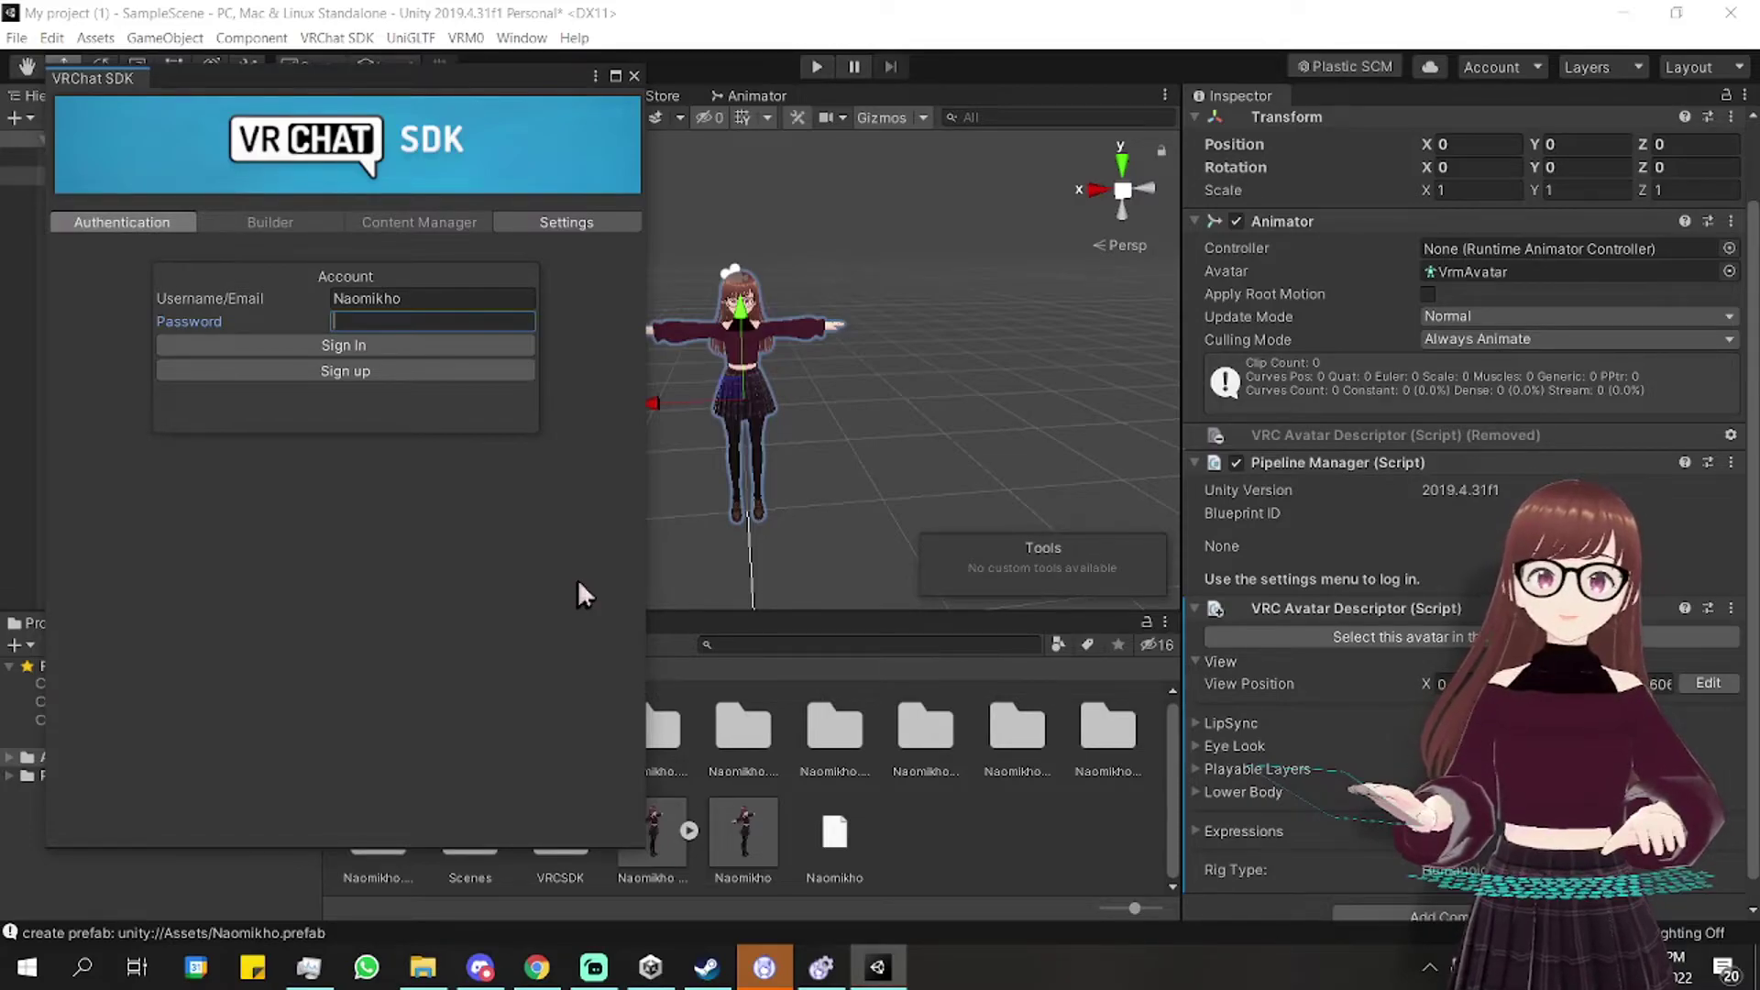
{"action": "type", "text": "*"}
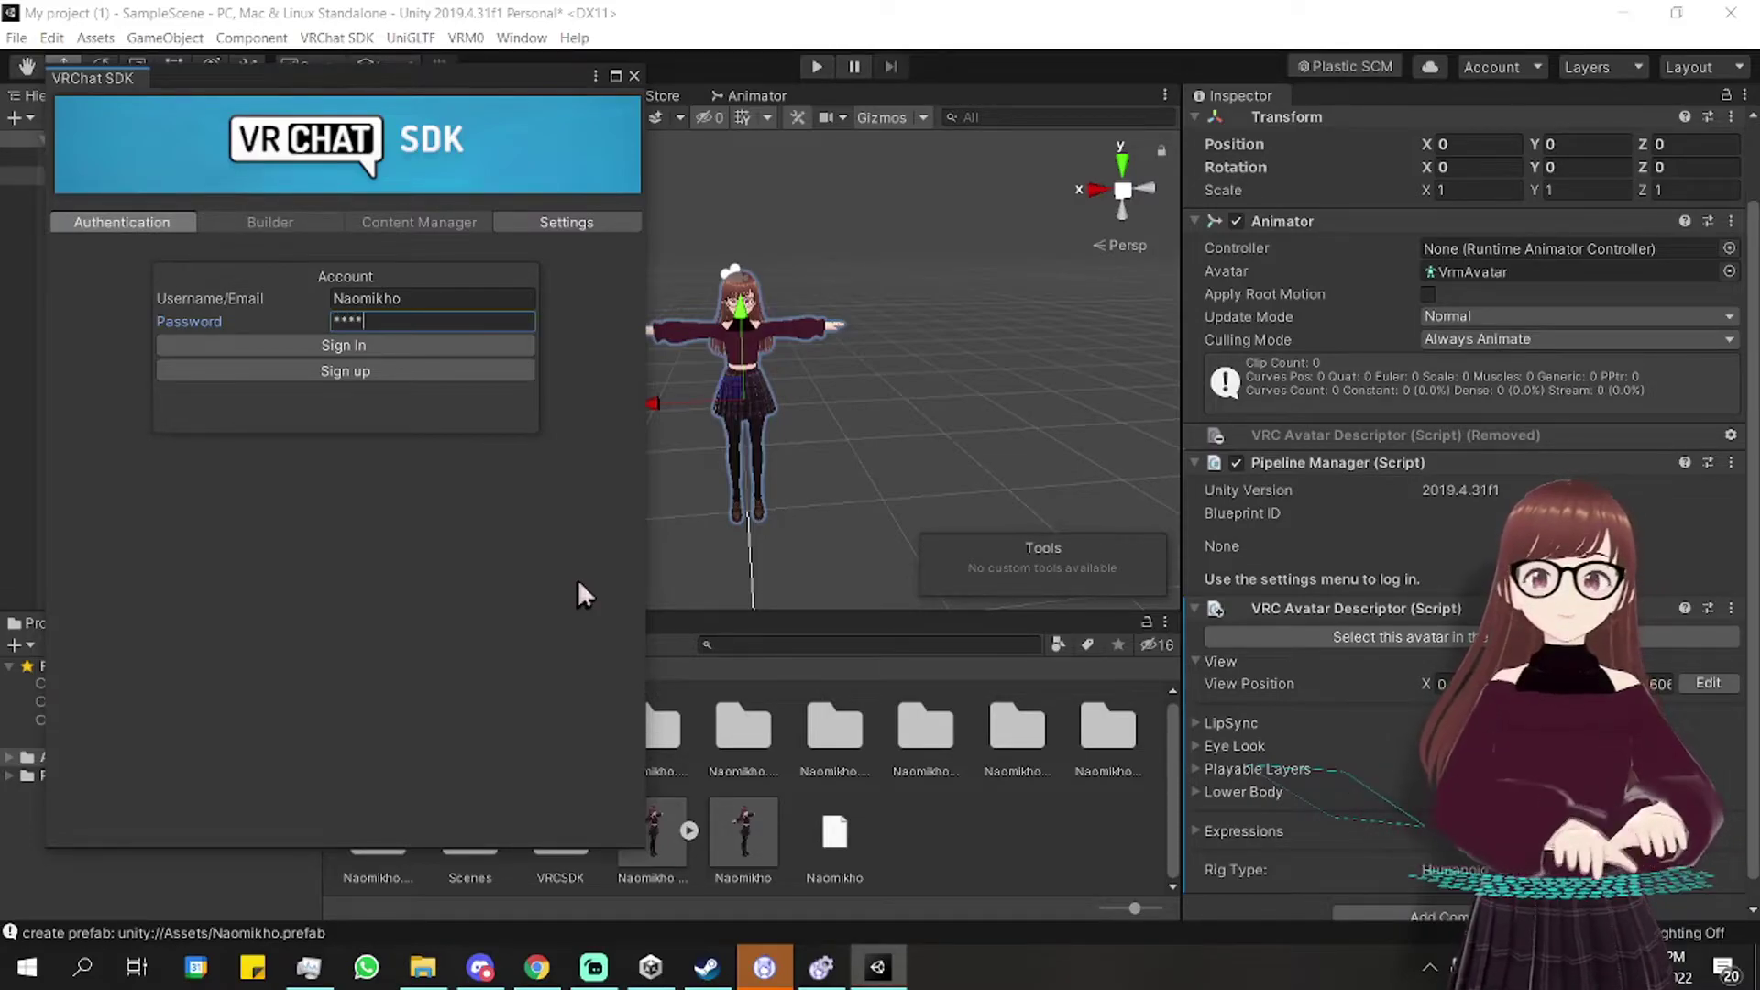
{"action": "type", "text": "***"}
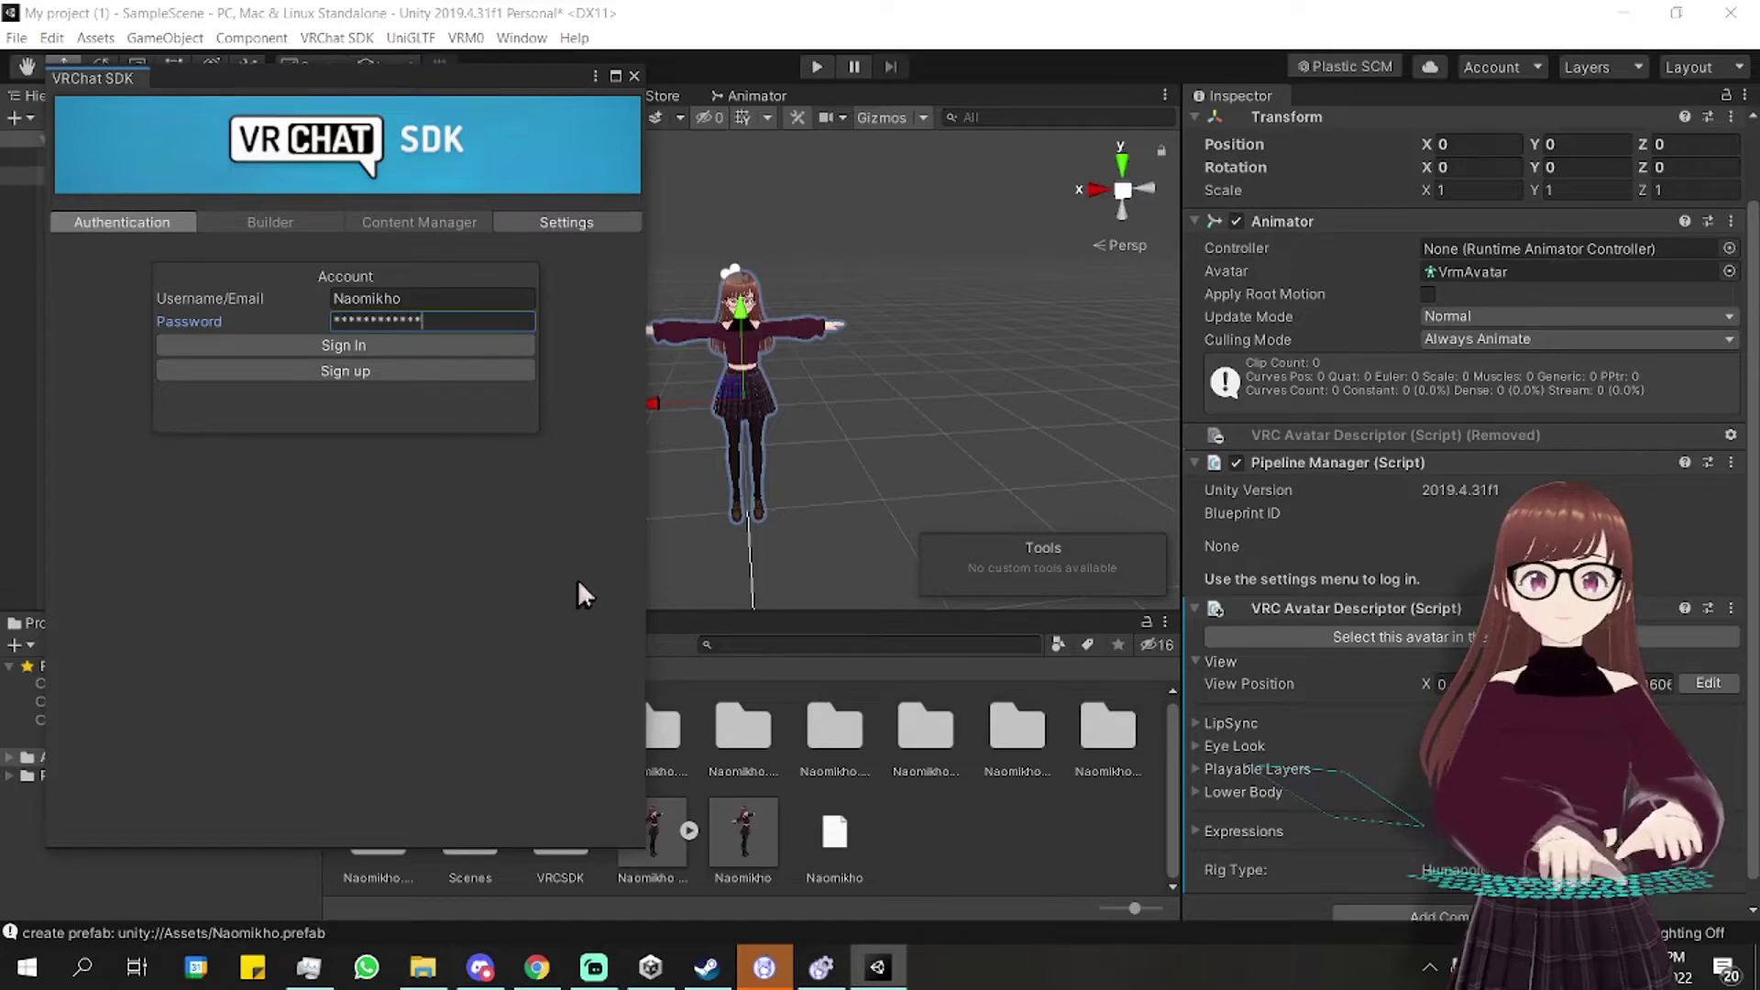
{"action": "type", "text": "*****"}
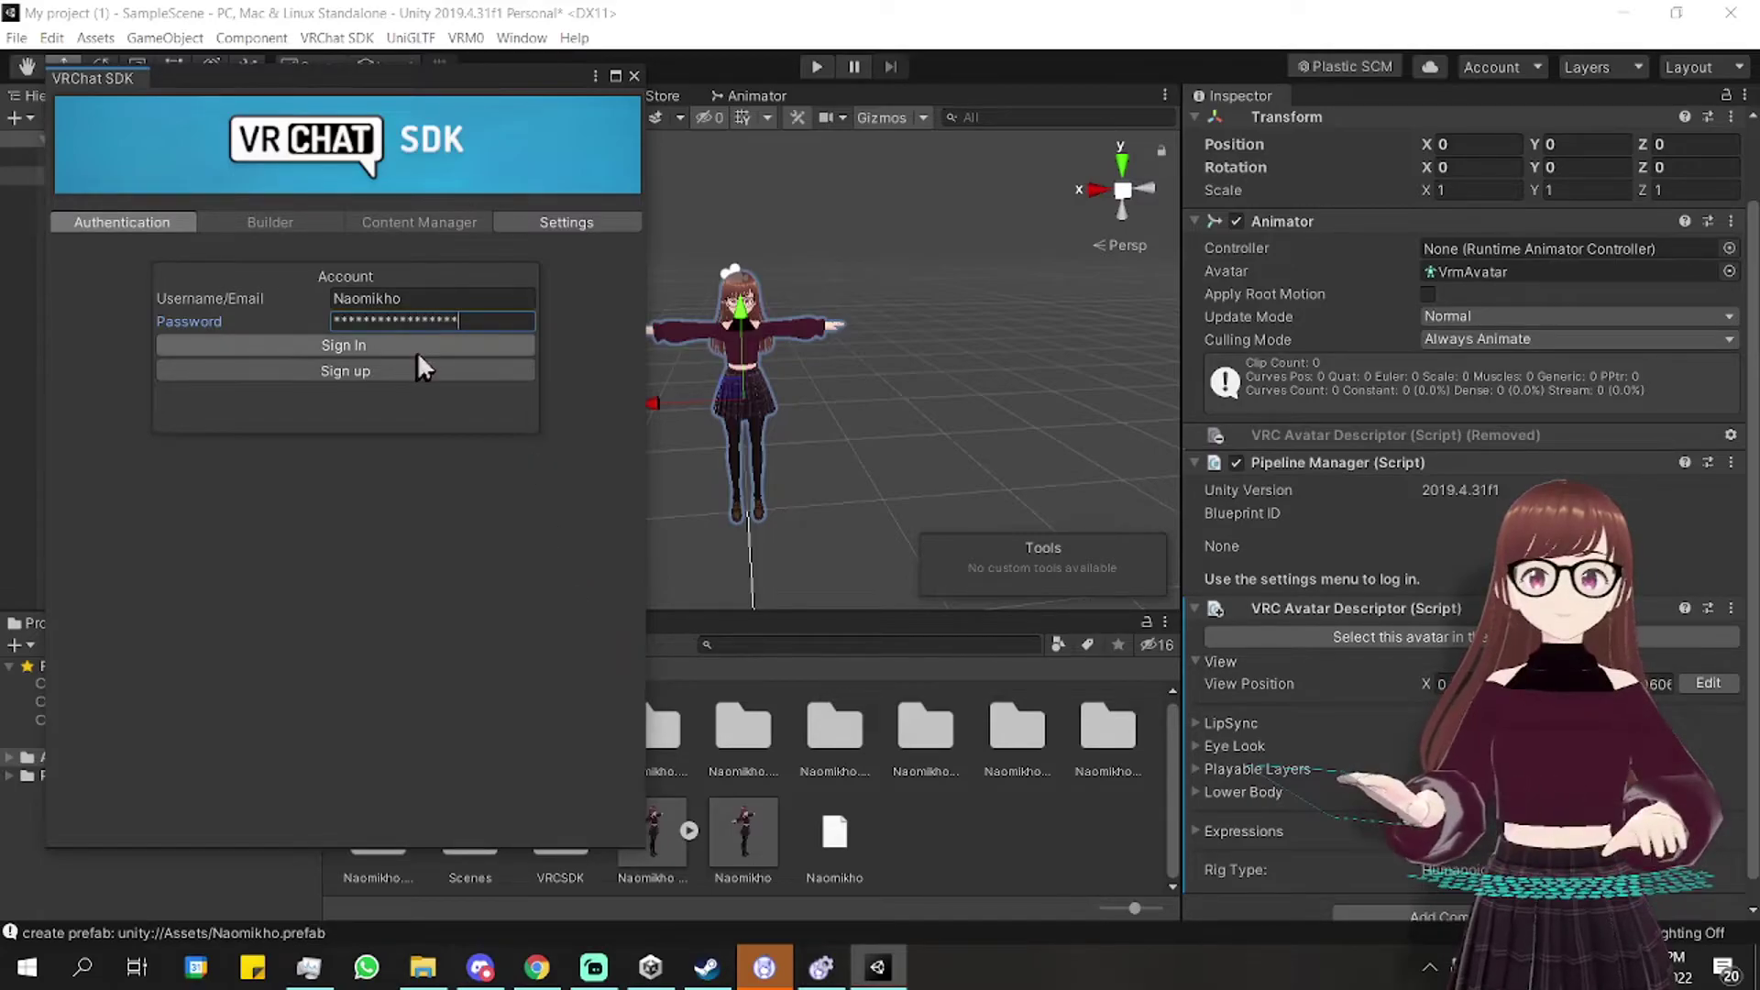
{"action": "left_click", "coordinate": [419, 346]}
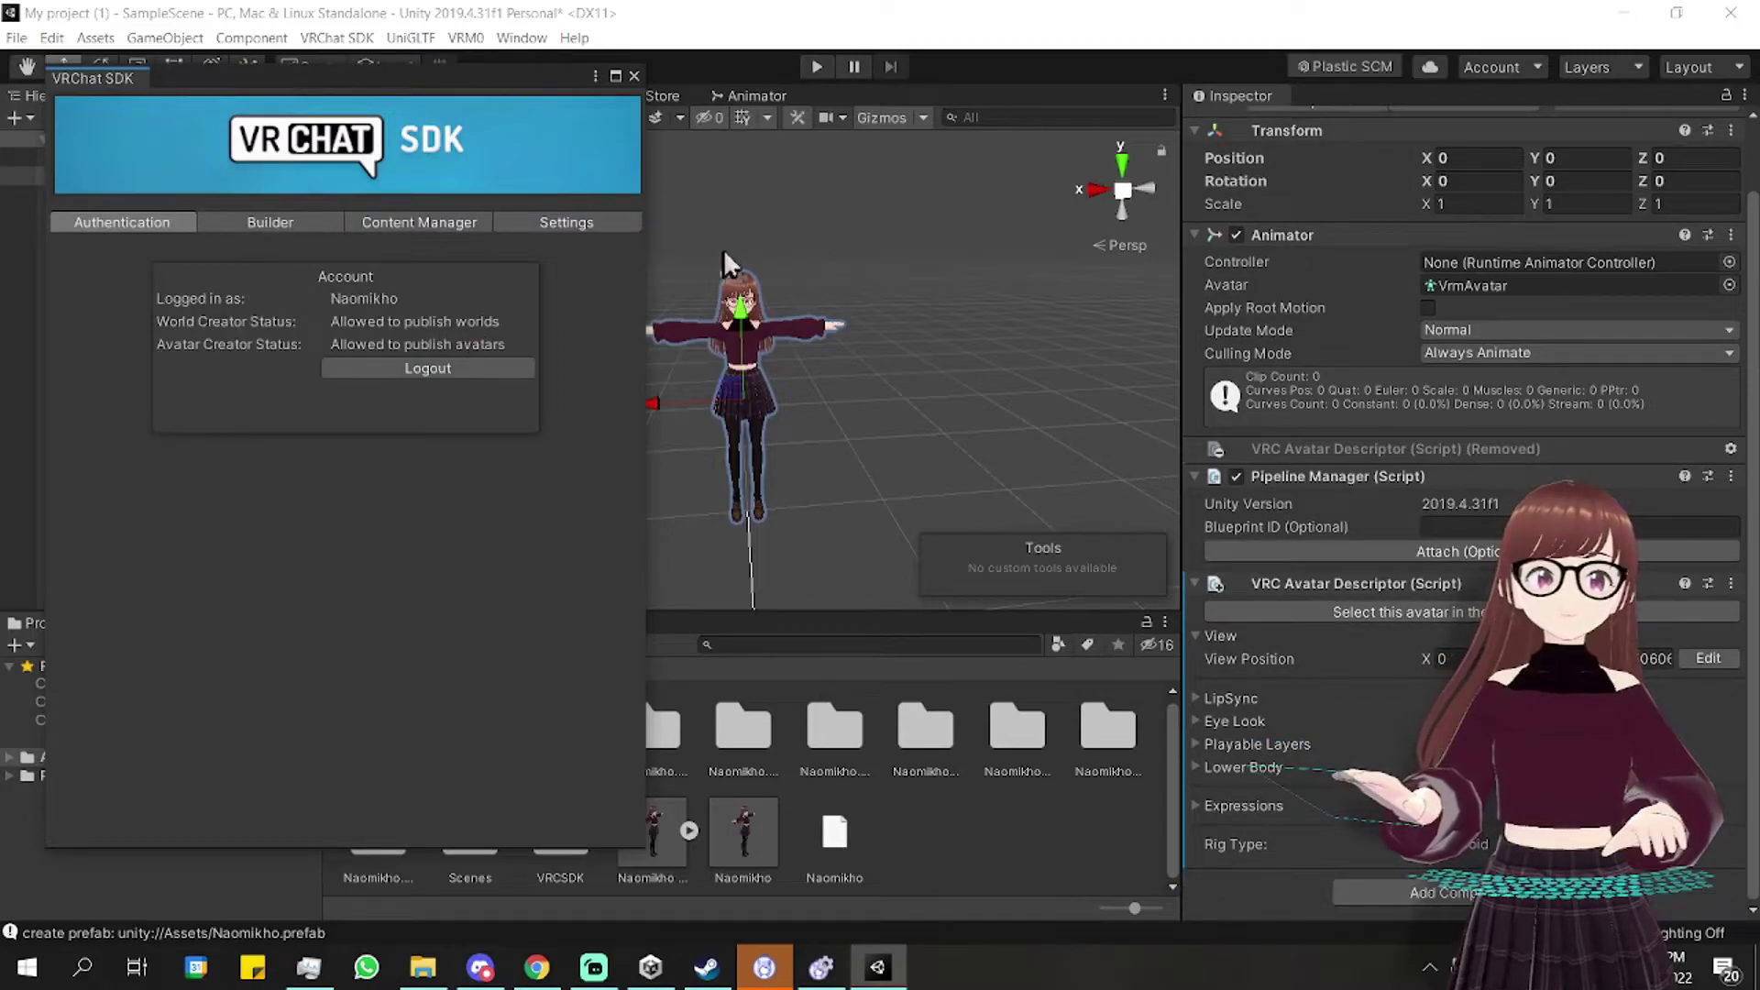
{"action": "left_click", "coordinate": [316, 223]}
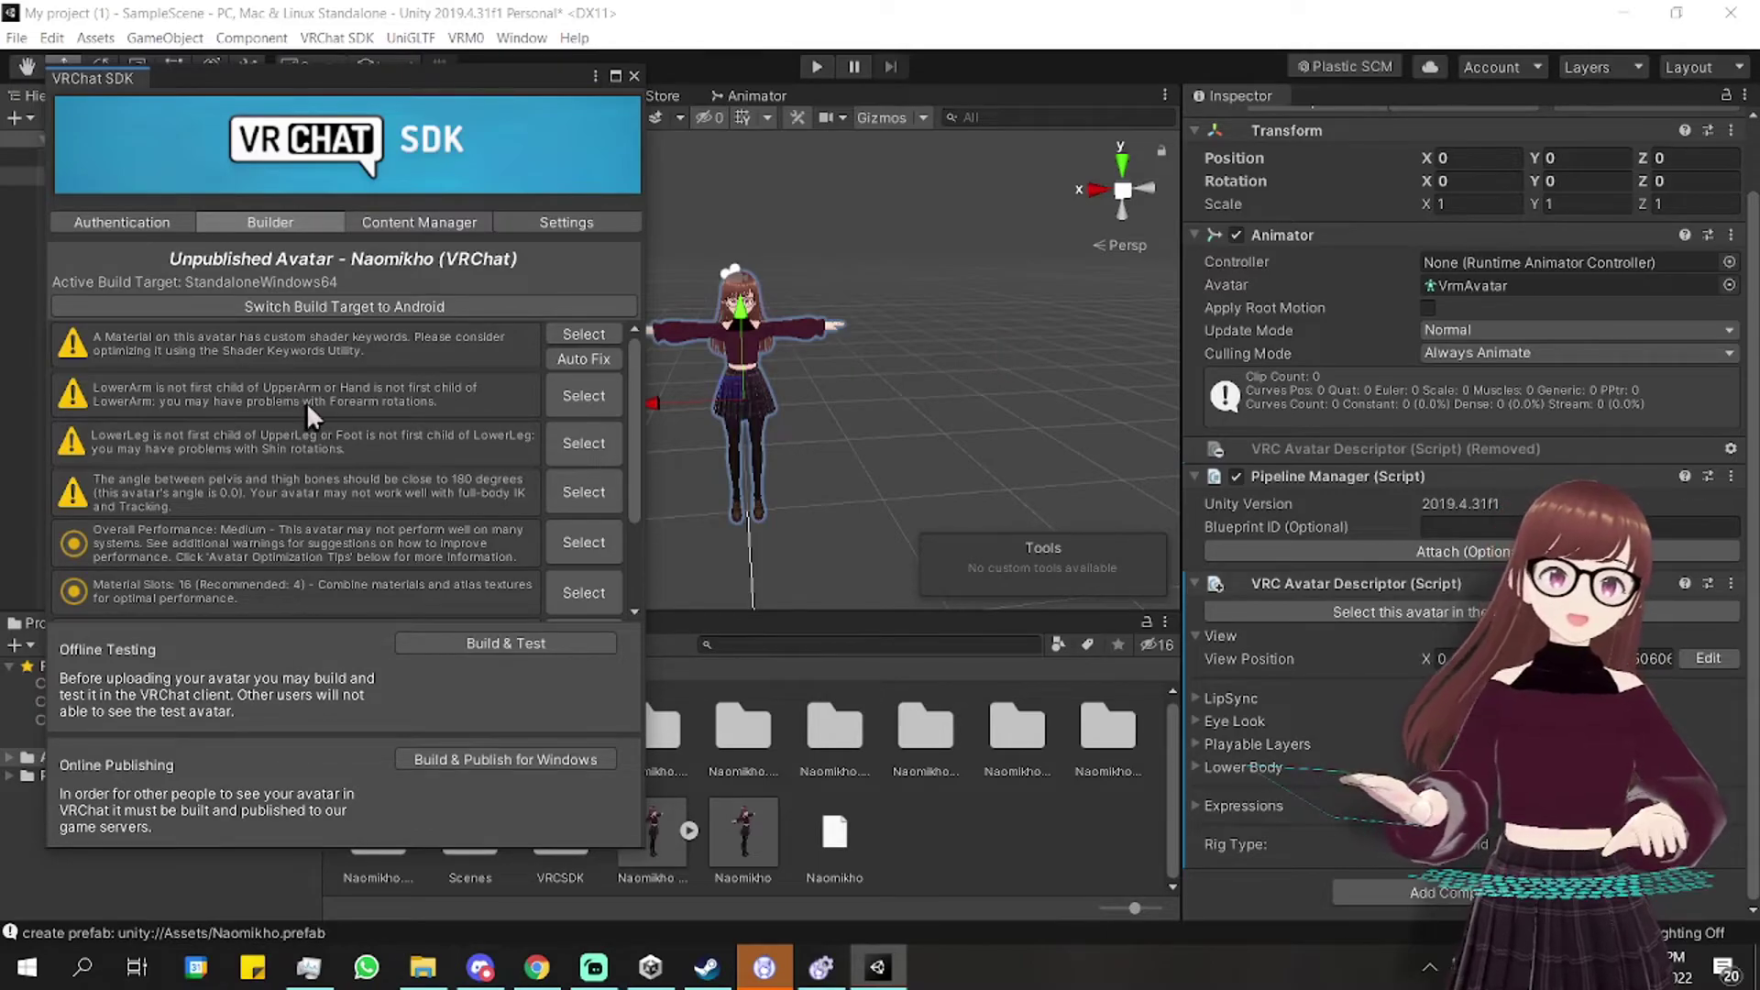
Scroll through the builder's warnings for the 22010-polygon, Medium-rated Naomikho (VRChat) avatar.
{"action": "scroll", "coordinate": [306, 401], "scroll_direction": "down", "scroll_amount": 2}
{"action": "scroll", "coordinate": [306, 402], "scroll_direction": "up", "scroll_amount": 2}
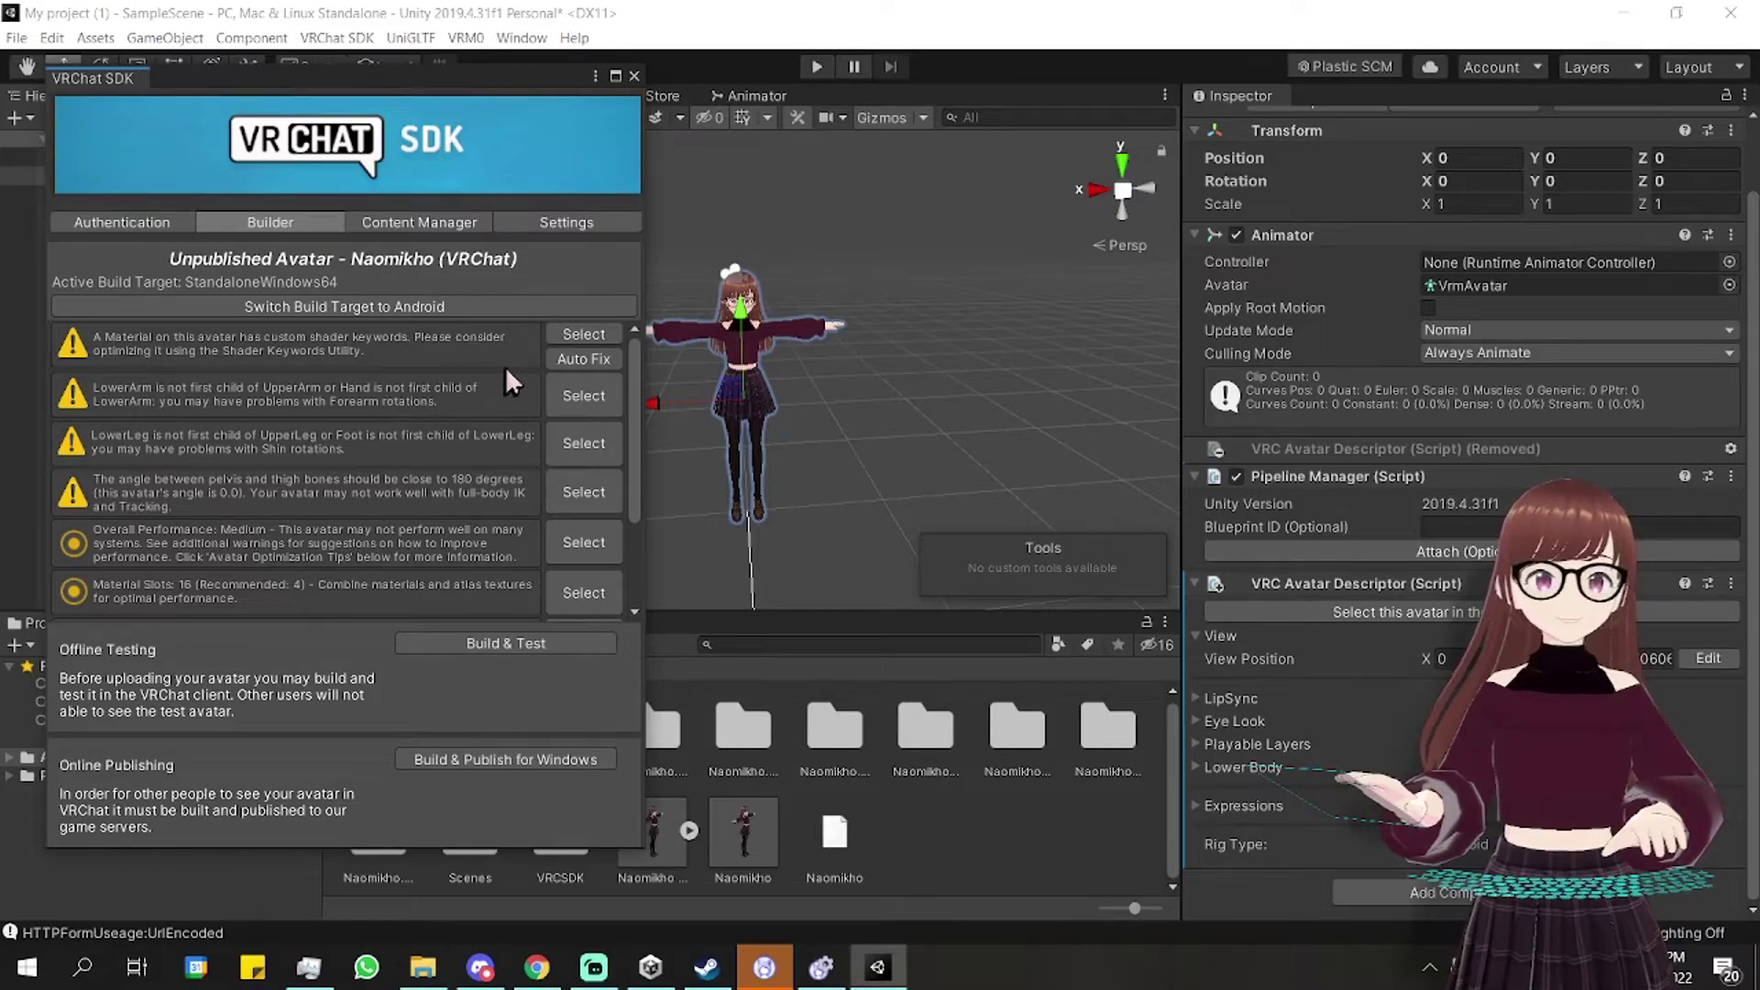
{"action": "scroll", "coordinate": [505, 370], "scroll_direction": "down", "scroll_amount": 3}
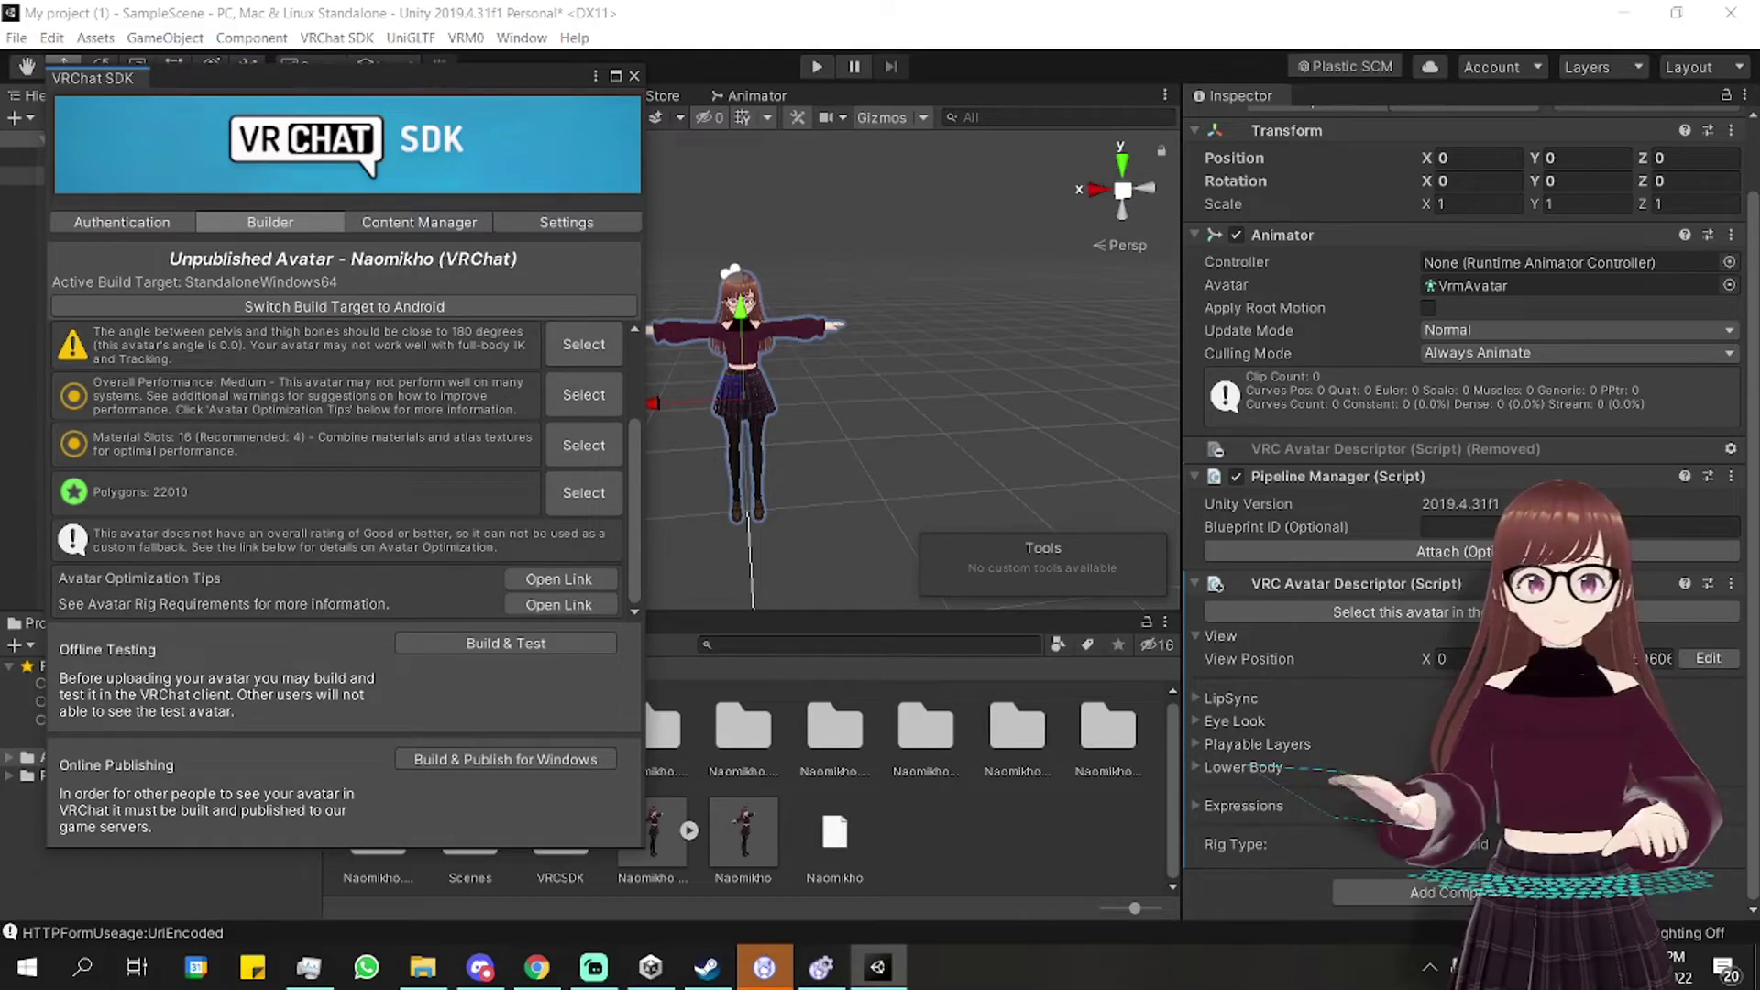
{"action": "scroll", "coordinate": [454, 493], "scroll_direction": "up", "scroll_amount": 3}
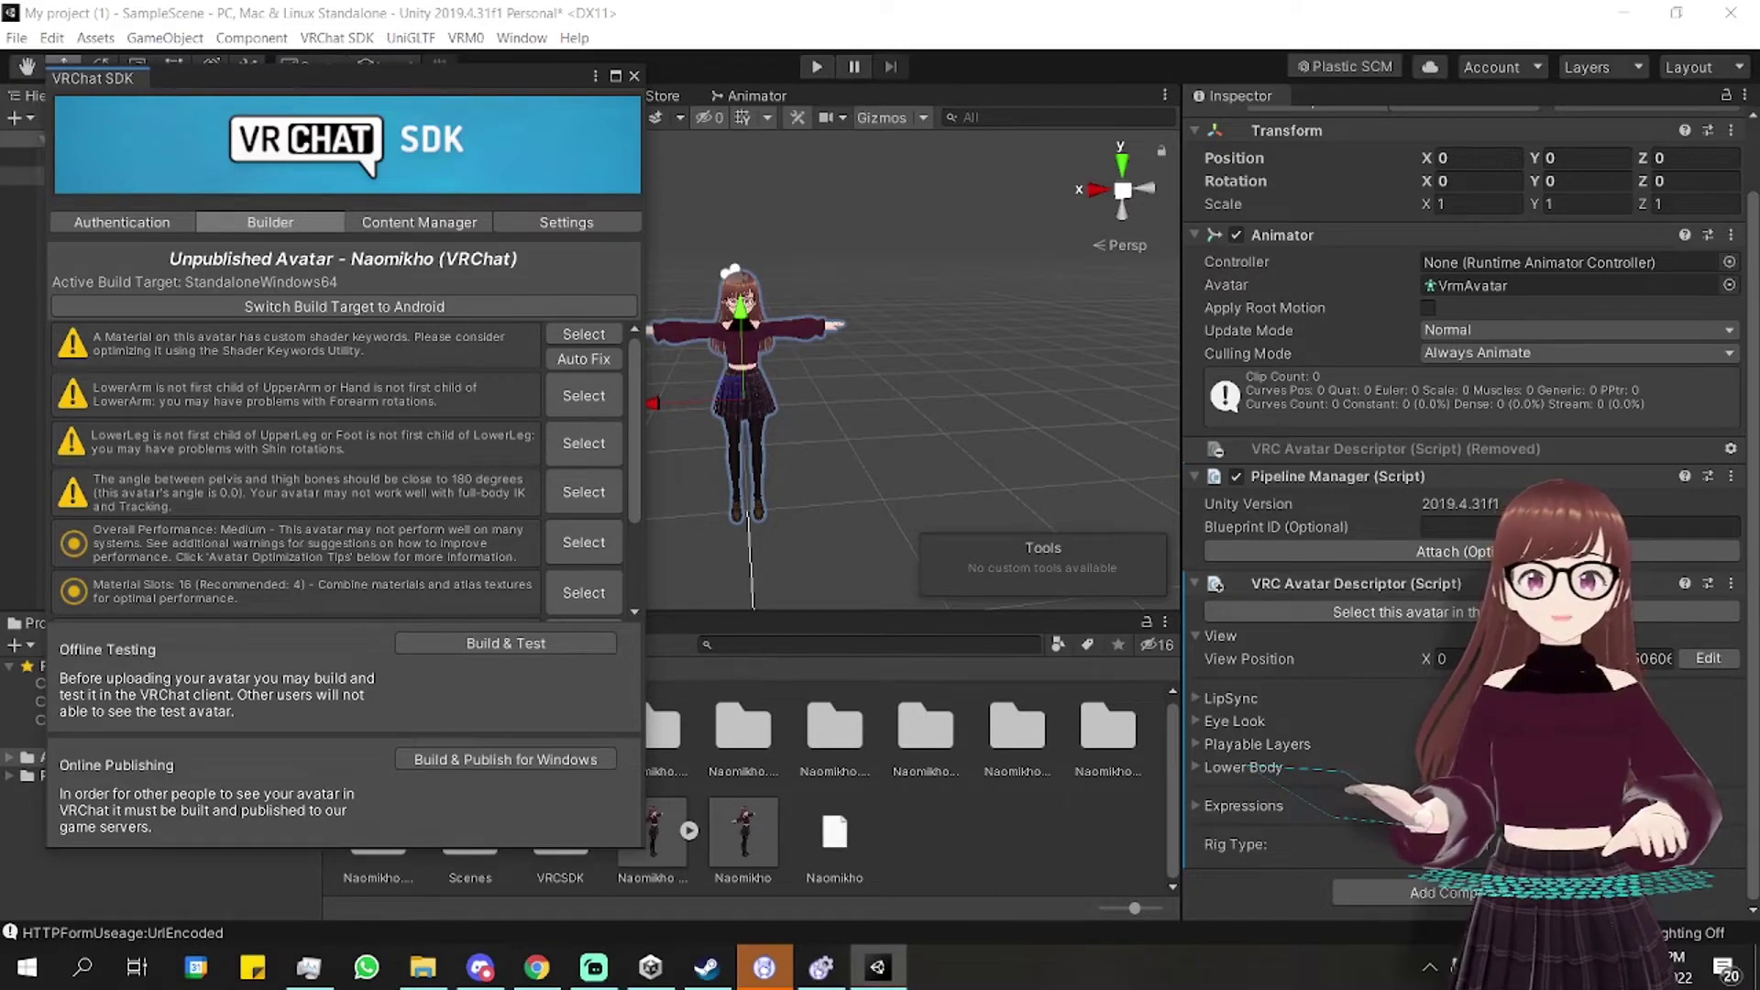
{"action": "scroll", "coordinate": [497, 444], "scroll_direction": "down", "scroll_amount": 3}
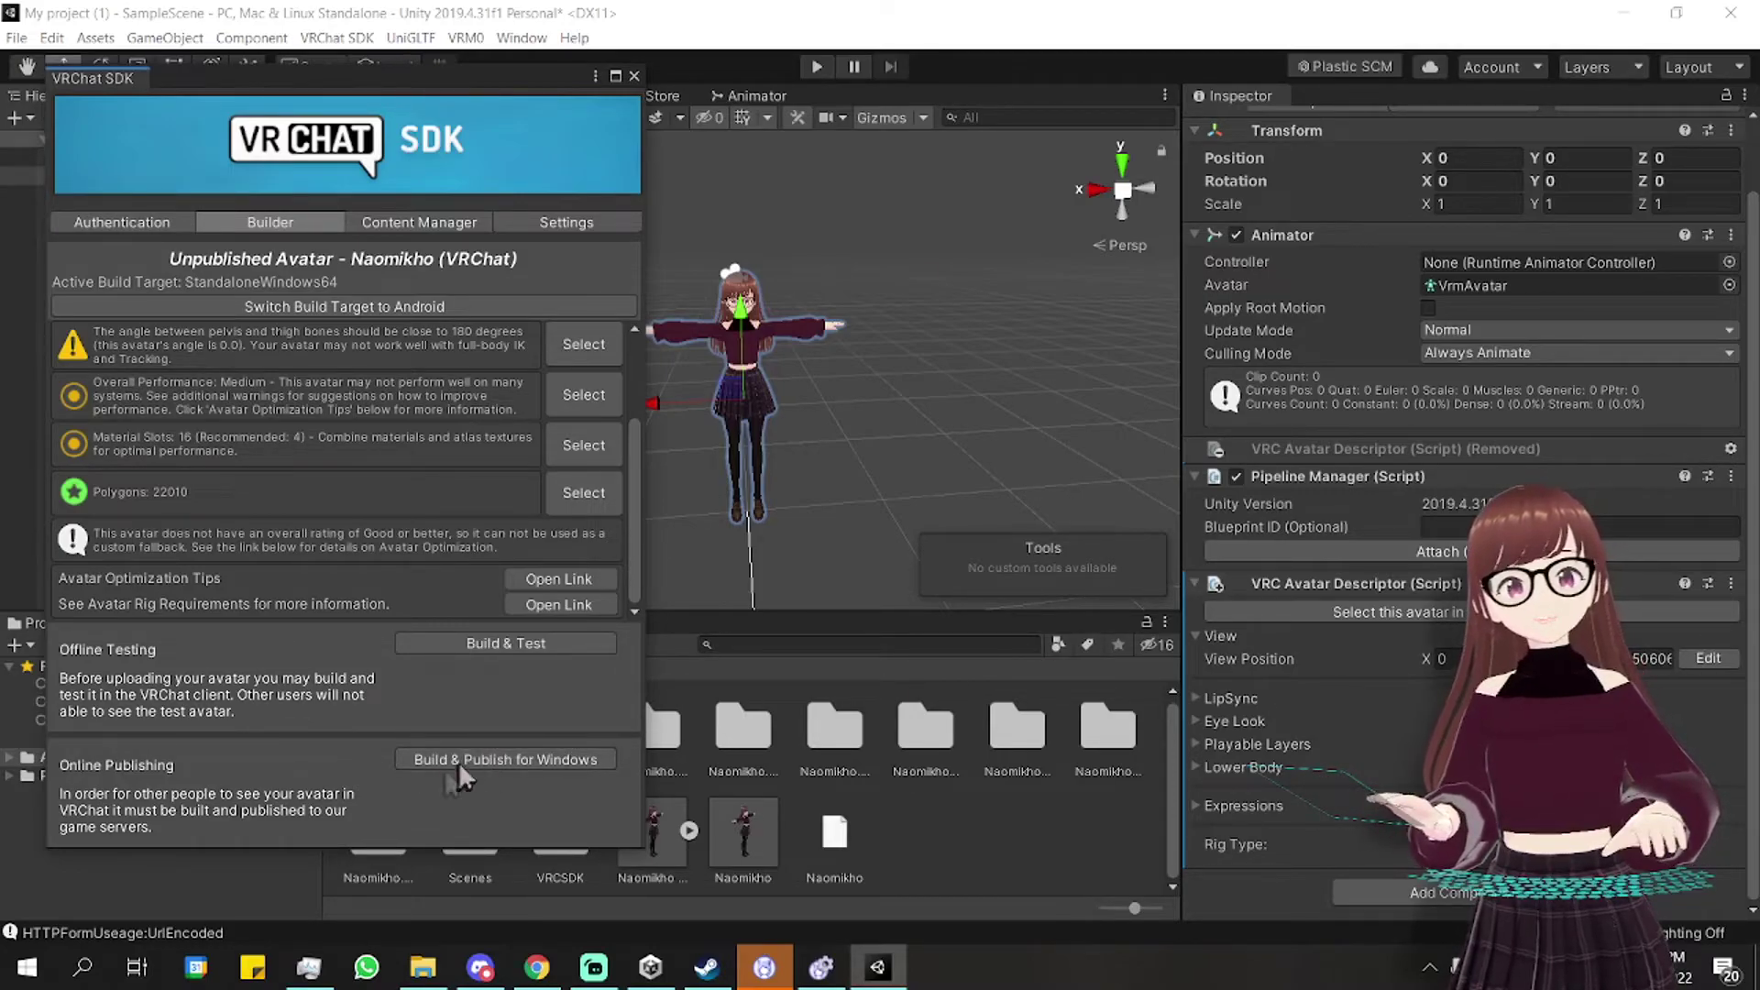
Build & Publish the avatar for Windows and tick the upload-rights confirmation.
{"action": "left_click", "coordinate": [596, 761]}
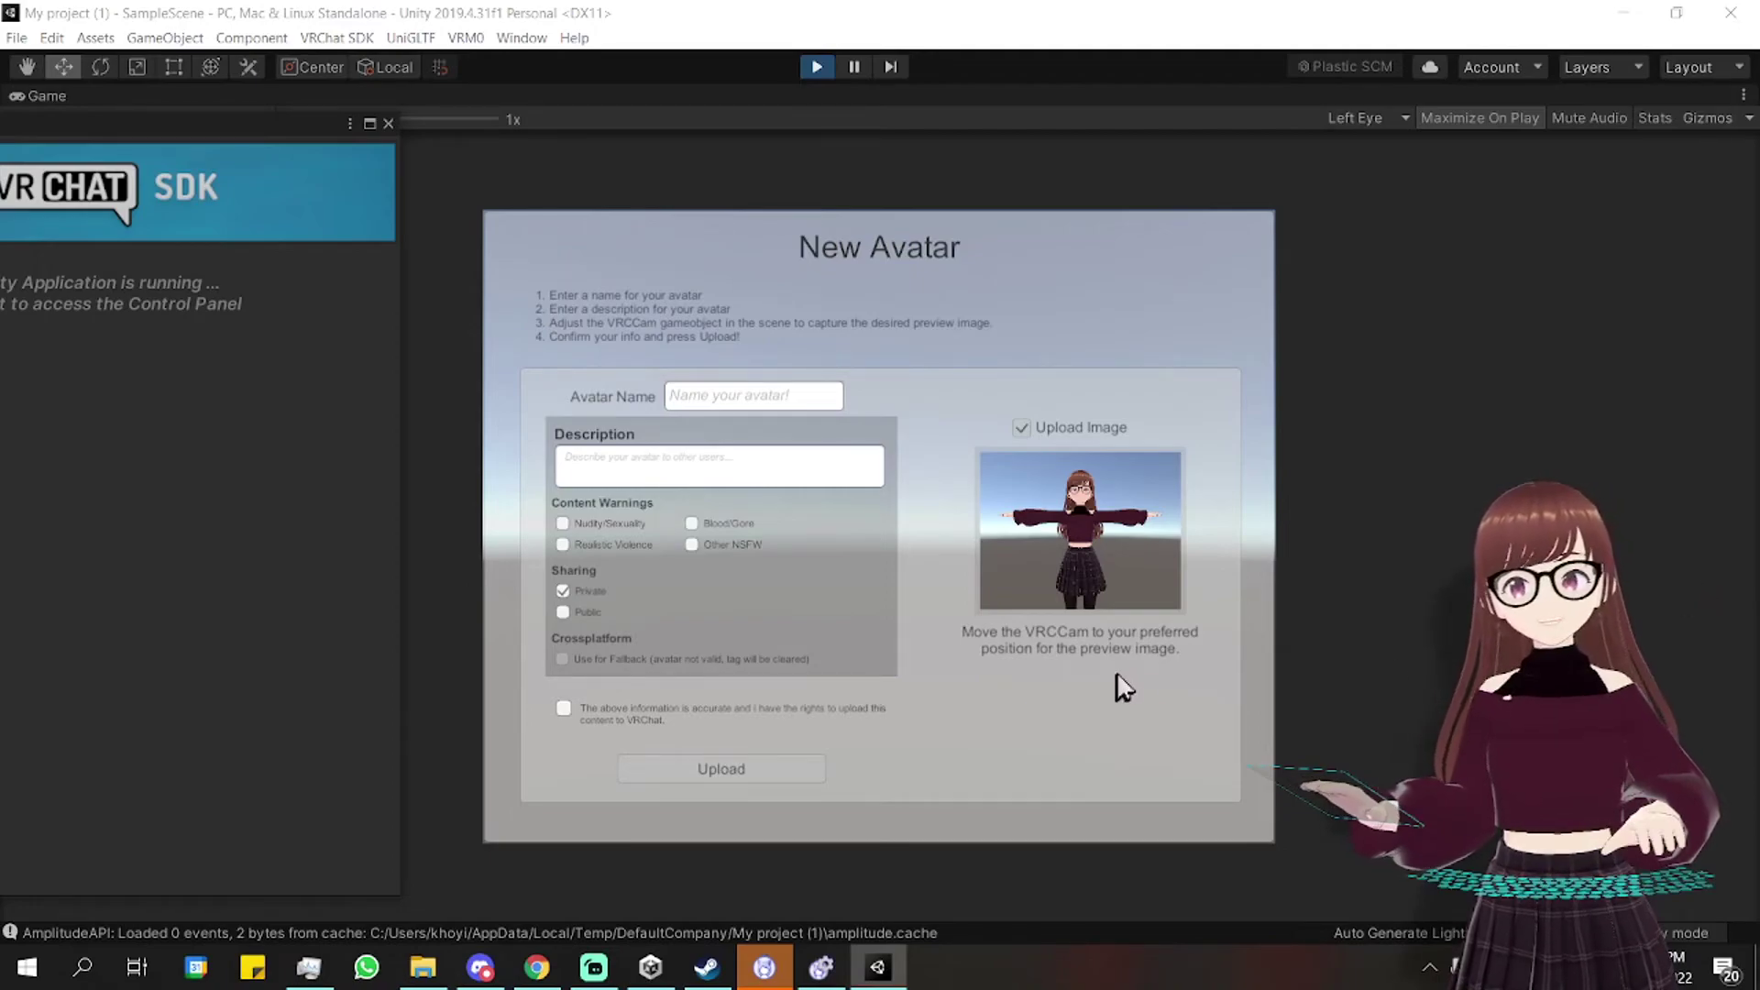
{"action": "left_click", "coordinate": [564, 710]}
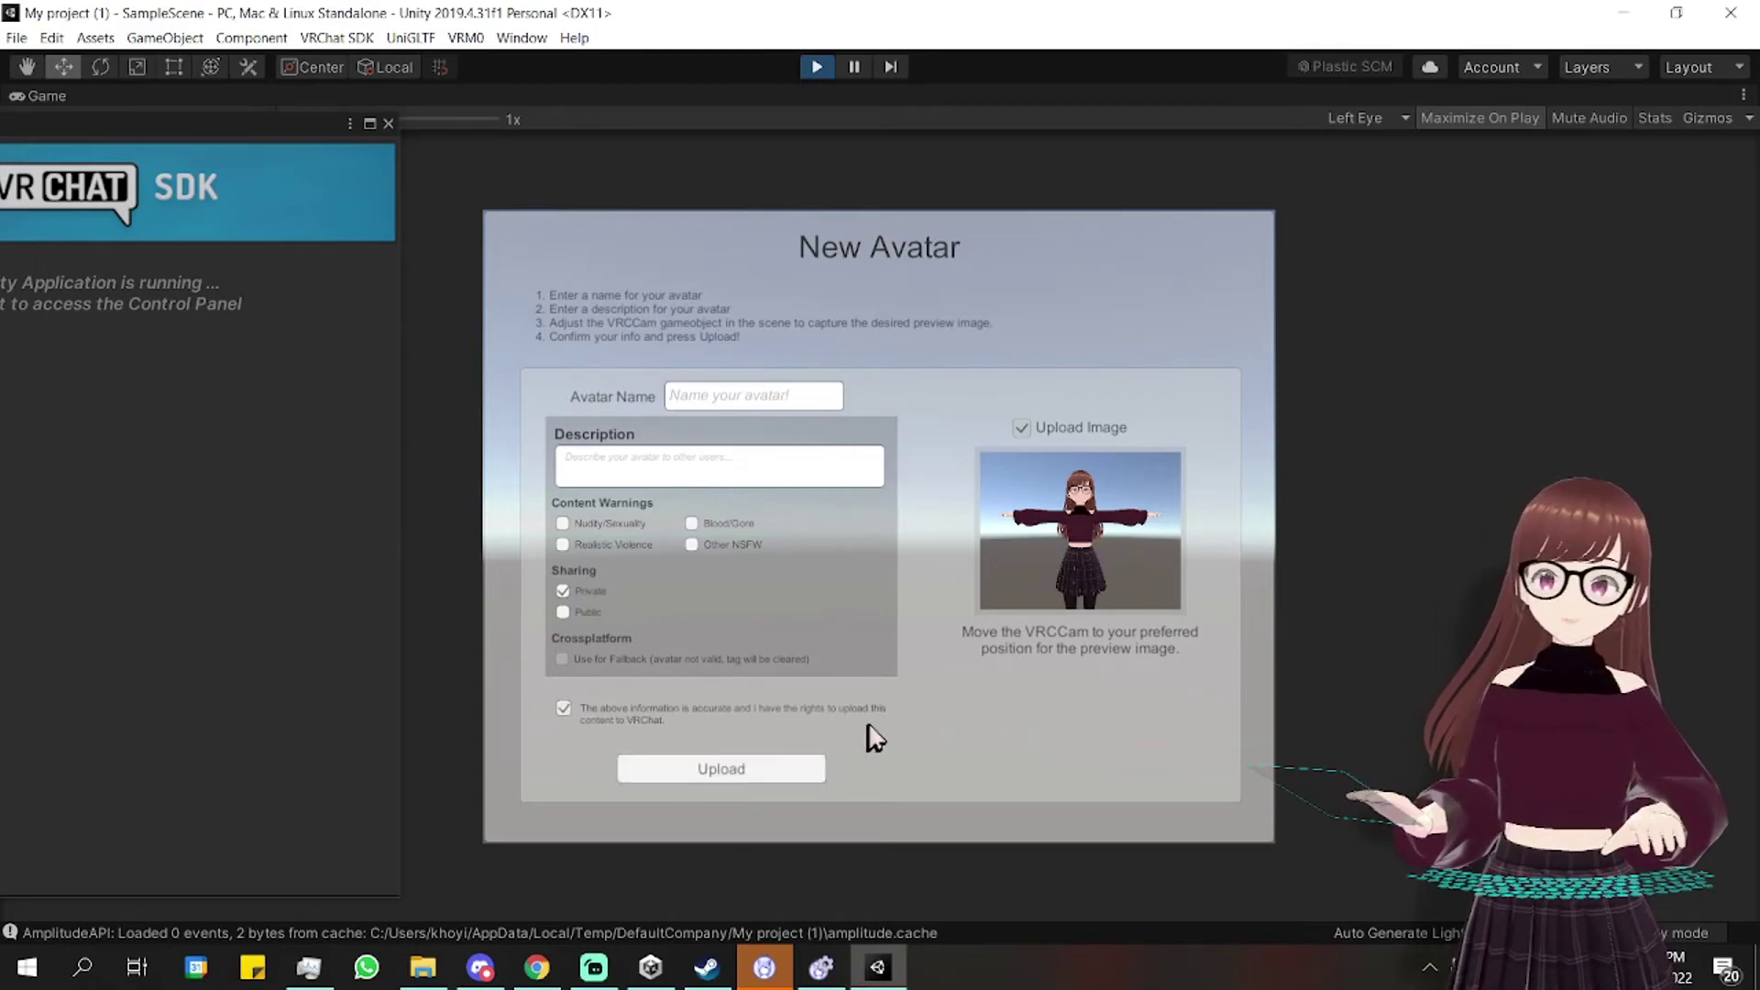
{"action": "left_click_drag", "start_coordinate": [275, 124], "coordinate": [389, 121]}
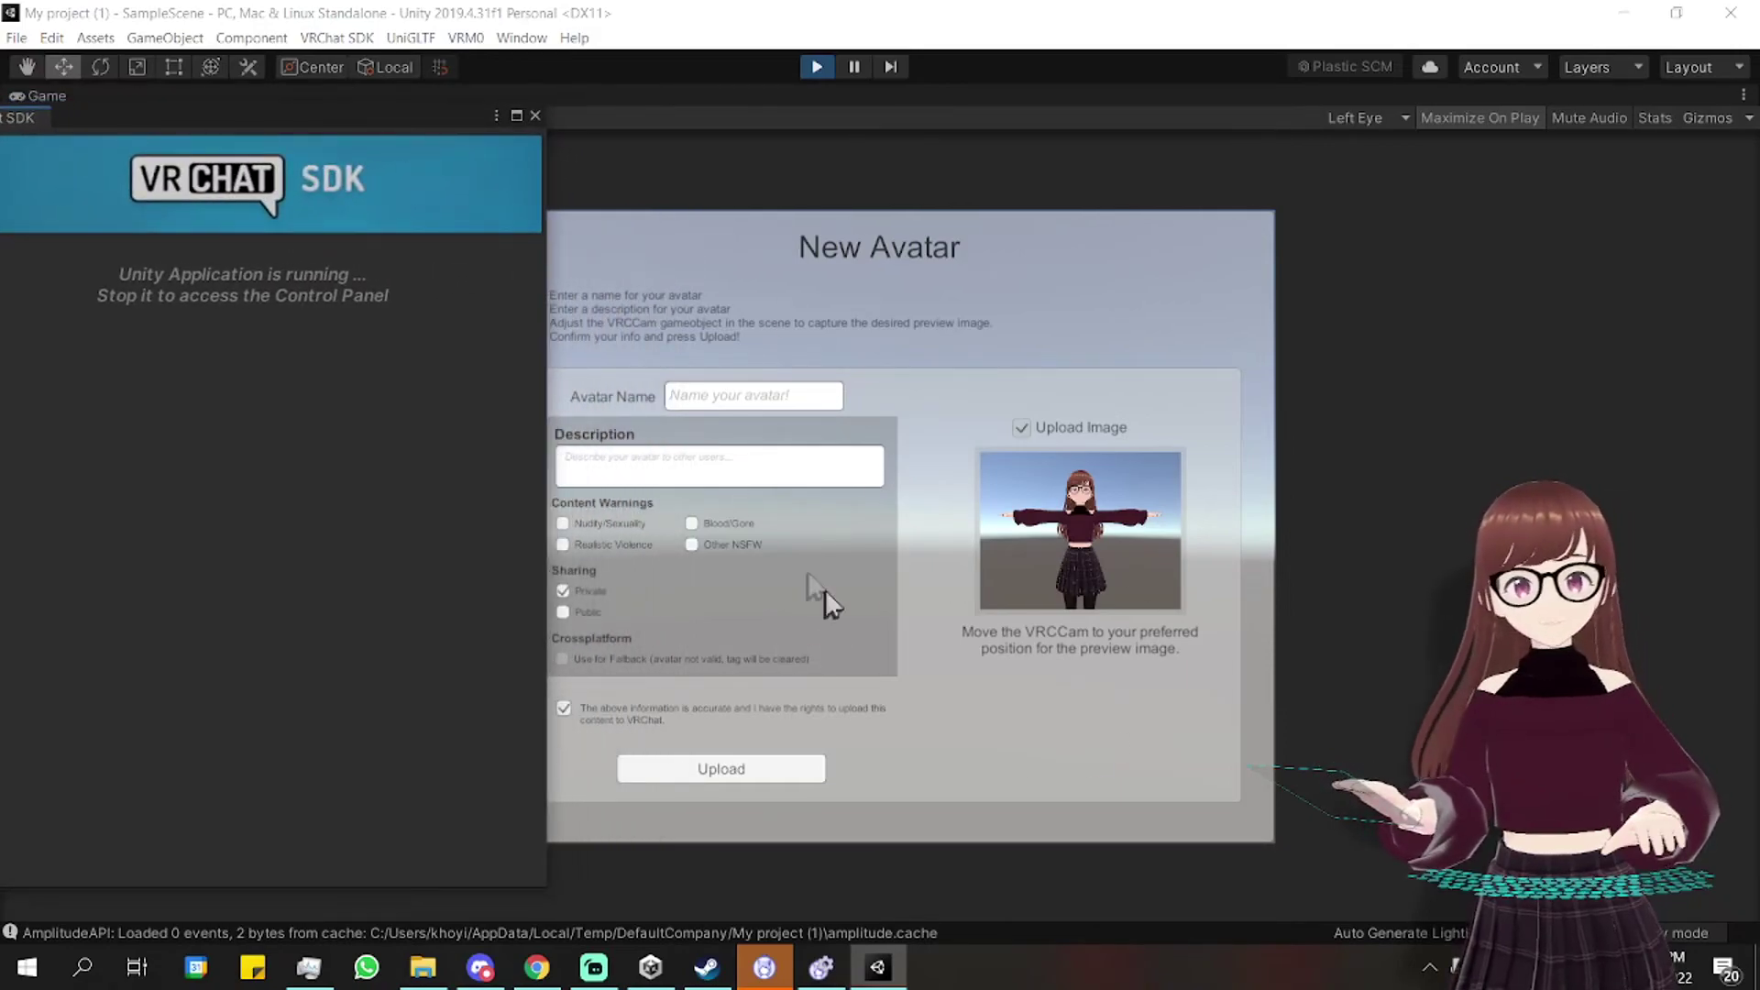